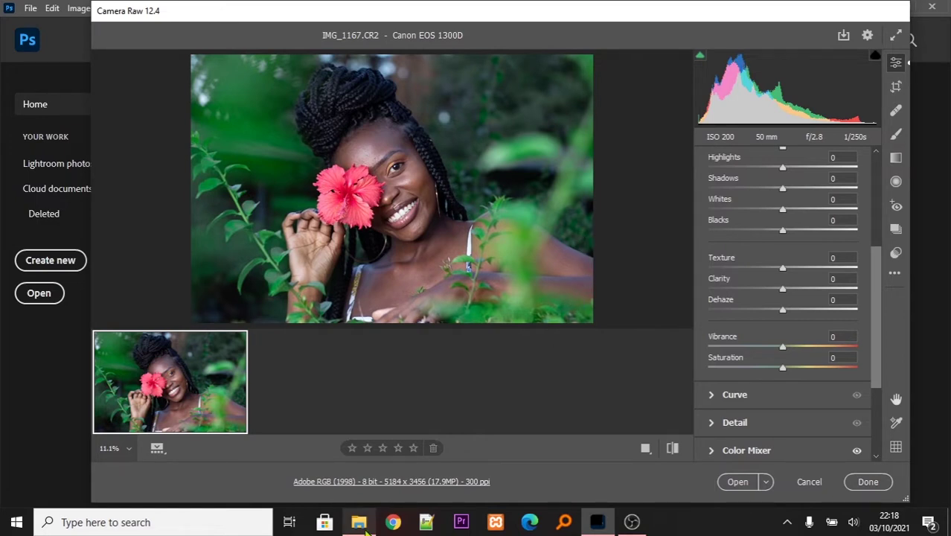
Switch to File Explorer and open IMG_1167.CR2 from the 100CANON folder with Adobe Photoshop 2020
left_click(359, 522)
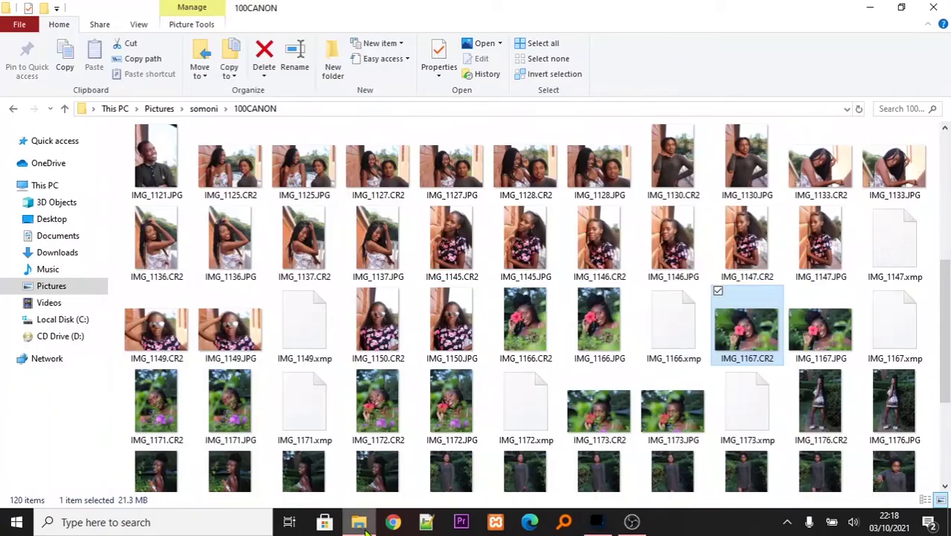
right_click(753, 331)
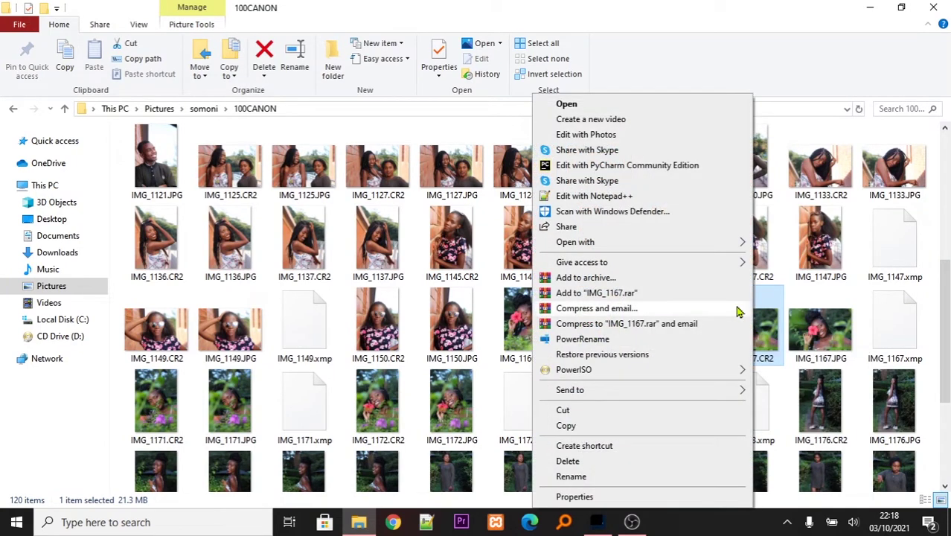
mouse_move(671, 239)
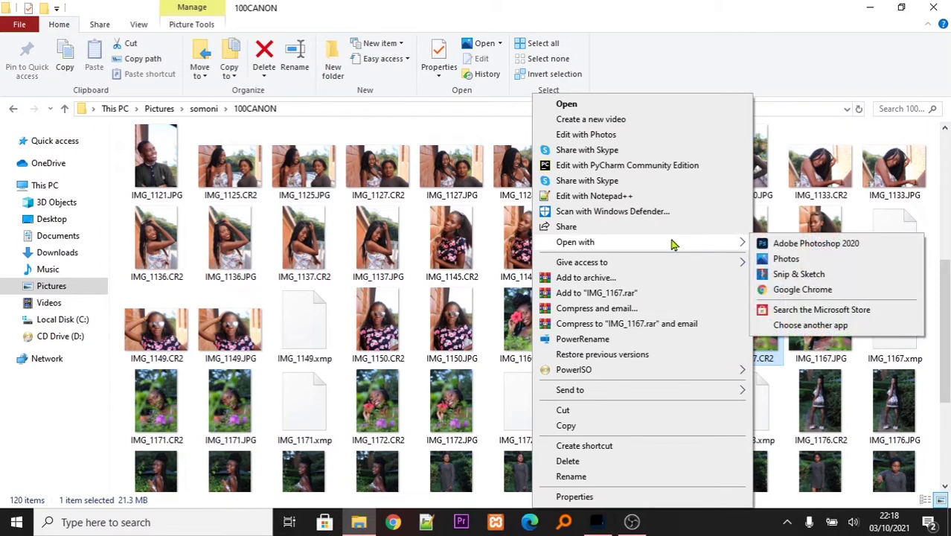
left_click(778, 244)
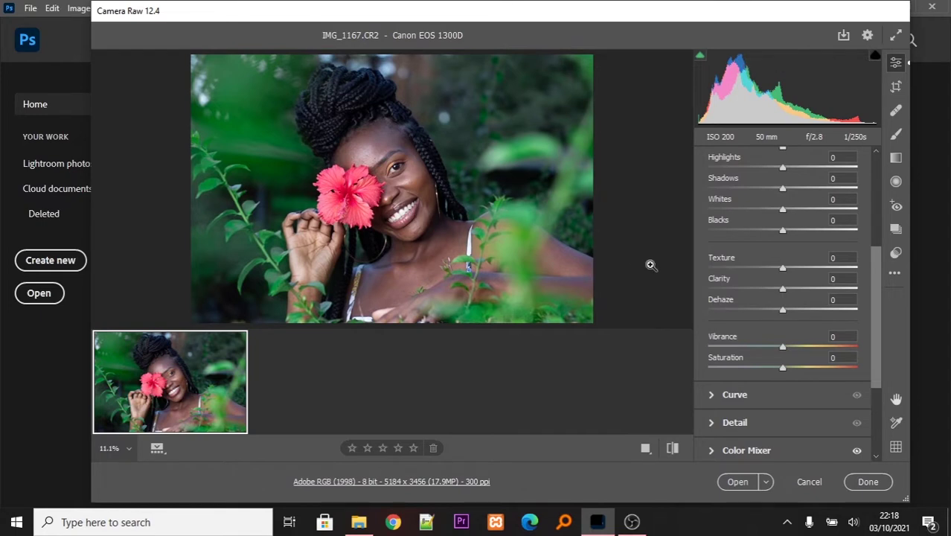
Raise the photo's Vibrance to +46 in the Basic adjustments
scroll(752, 335, "down", 1)
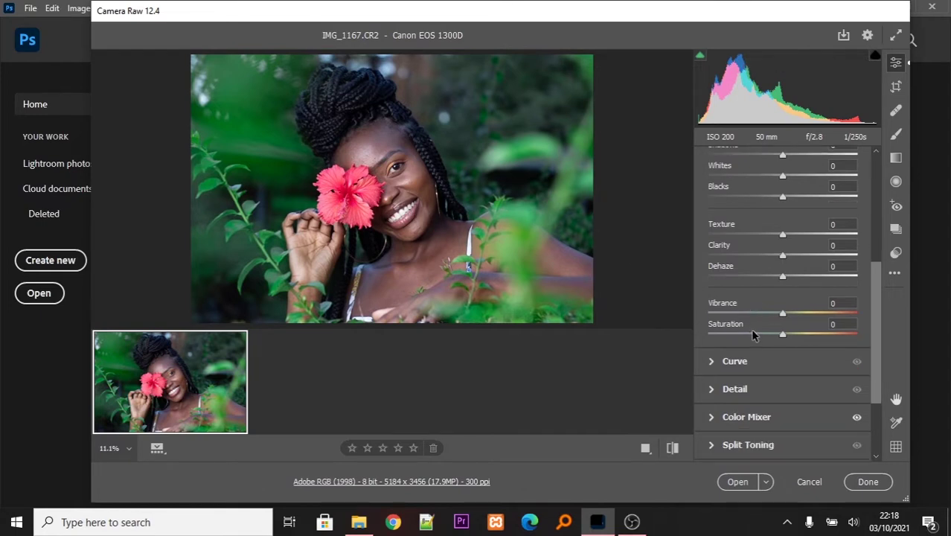
scroll(748, 281, "up", 5)
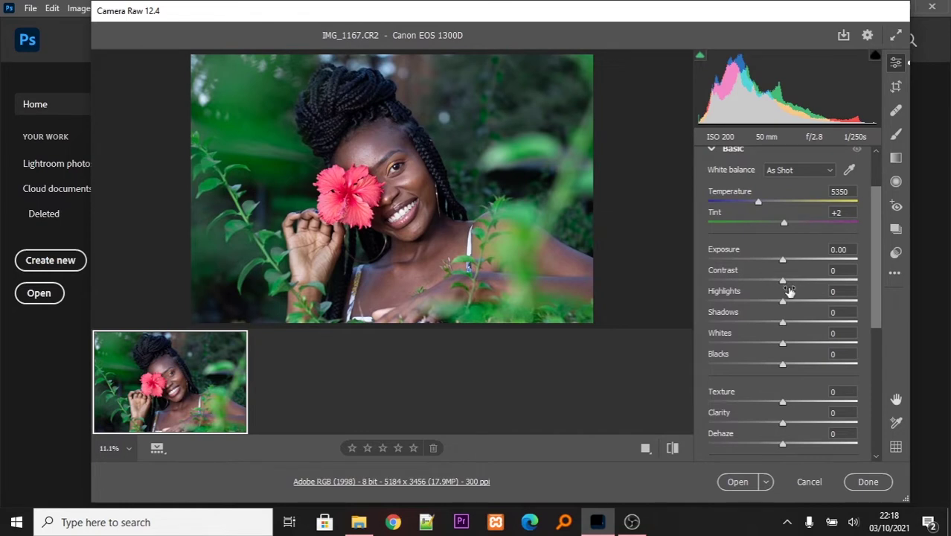
scroll(754, 328, "down", 1)
scroll(754, 328, "up", 3)
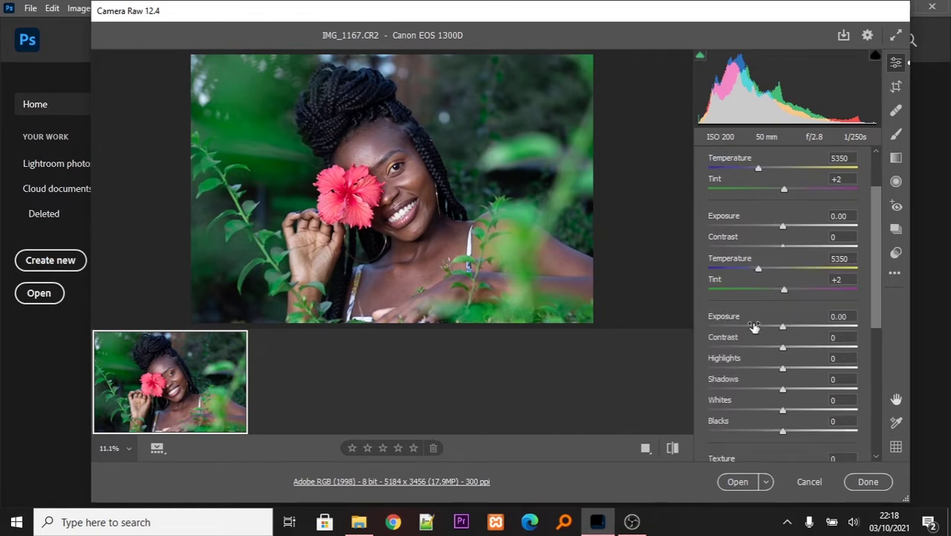
scroll(755, 329, "down", 2)
scroll(771, 402, "down", 2)
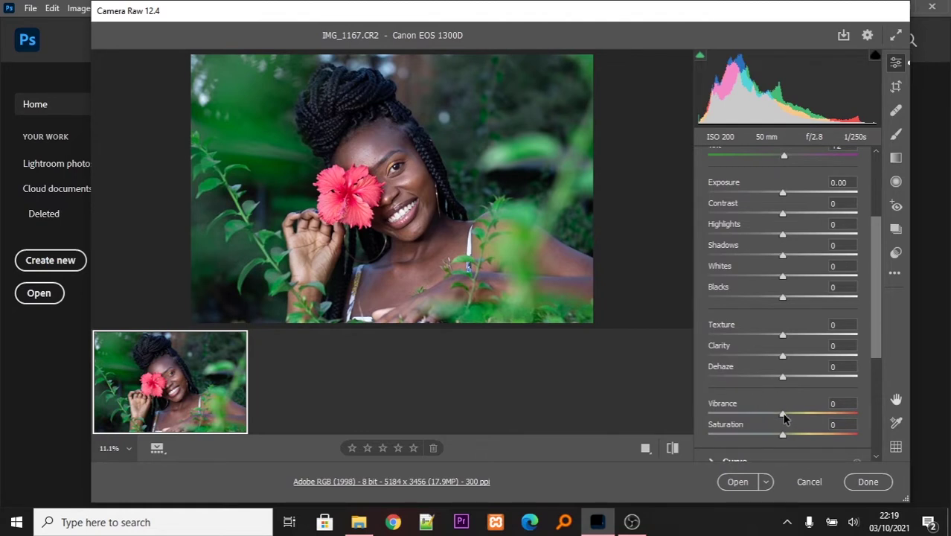
left_click_drag(783, 414, 817, 417)
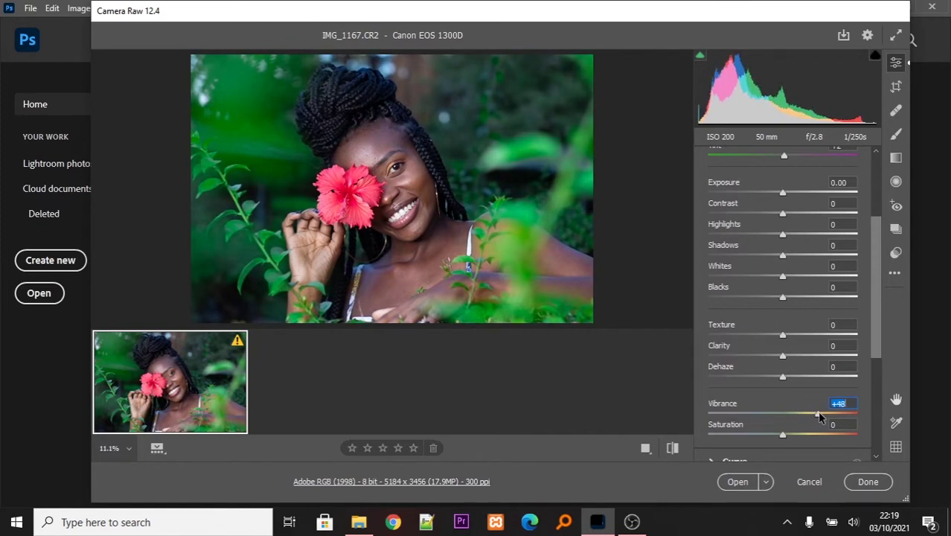
left_click_drag(818, 416, 817, 417)
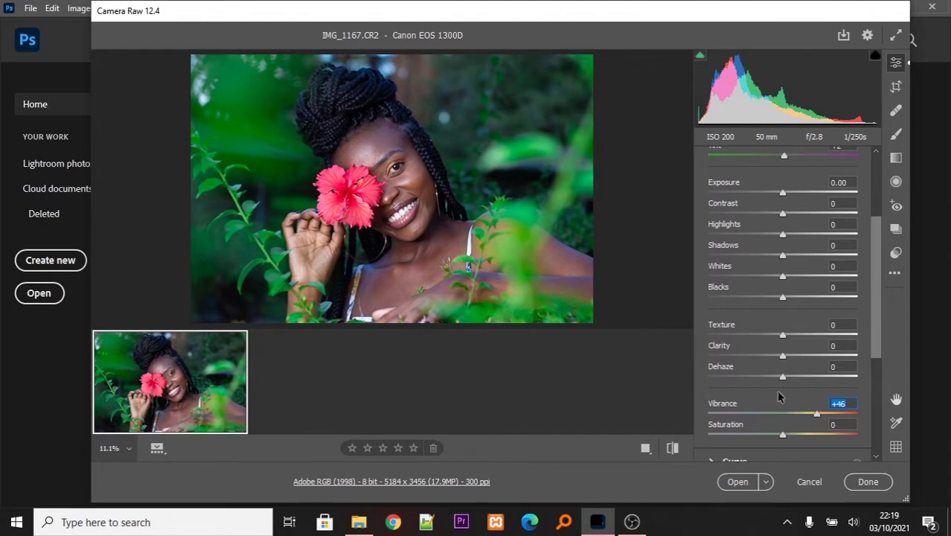
Set the photo's Saturation to +2 and compare the edit with the default settings
scroll(778, 428, "down", 2)
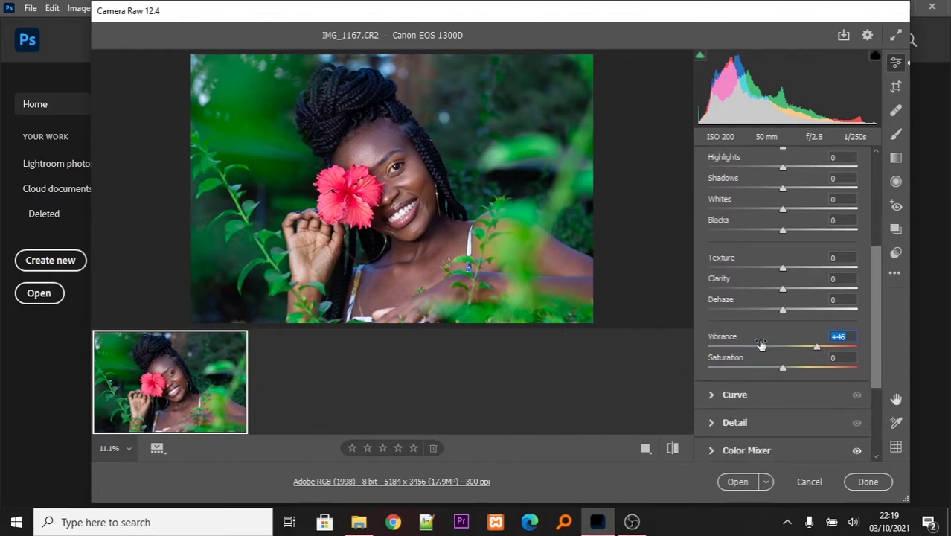
left_click(782, 369)
left_click_drag(783, 370, 871, 373)
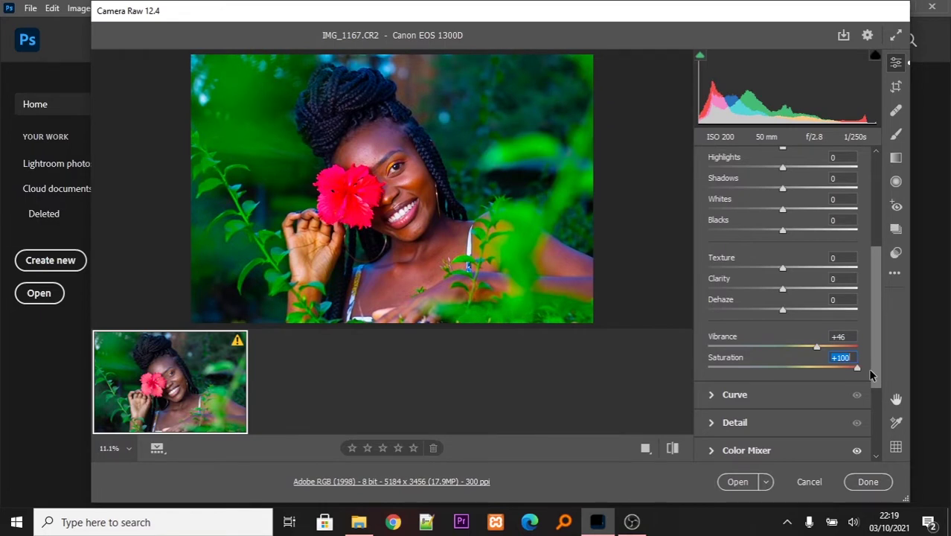
left_click_drag(871, 376, 787, 384)
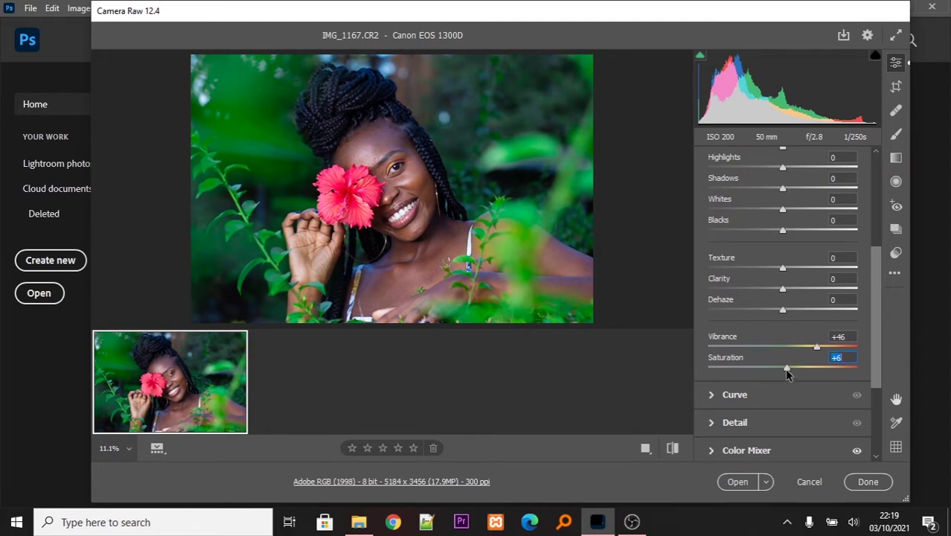
left_click_drag(786, 370, 784, 372)
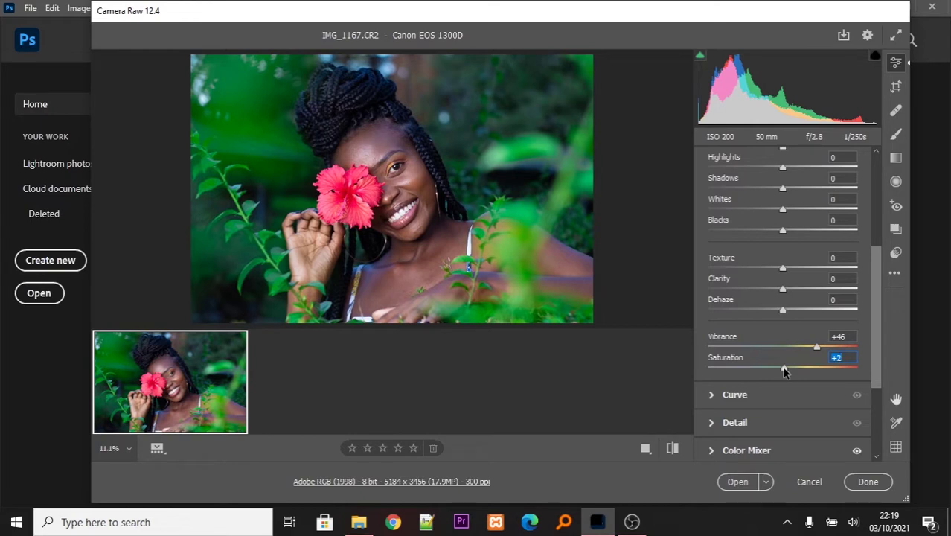
left_click(673, 450)
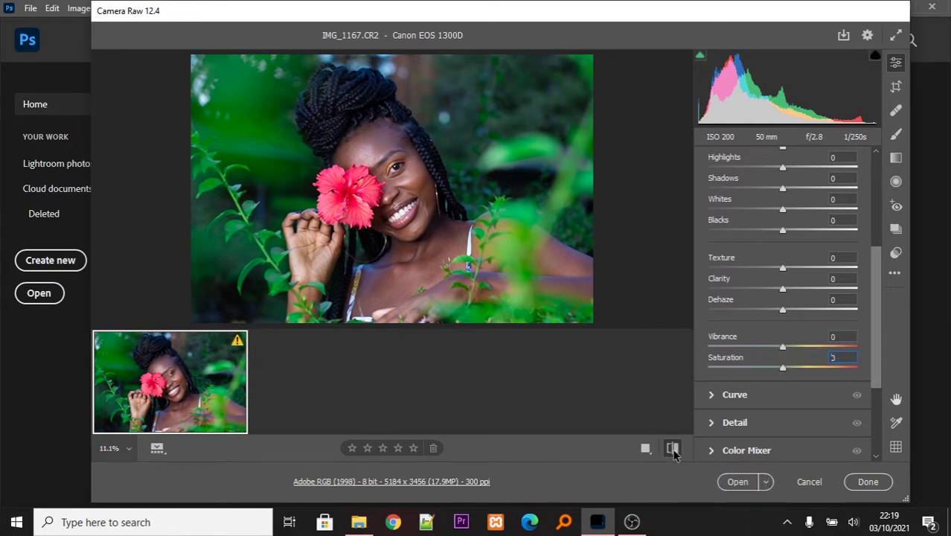
left_click(673, 450)
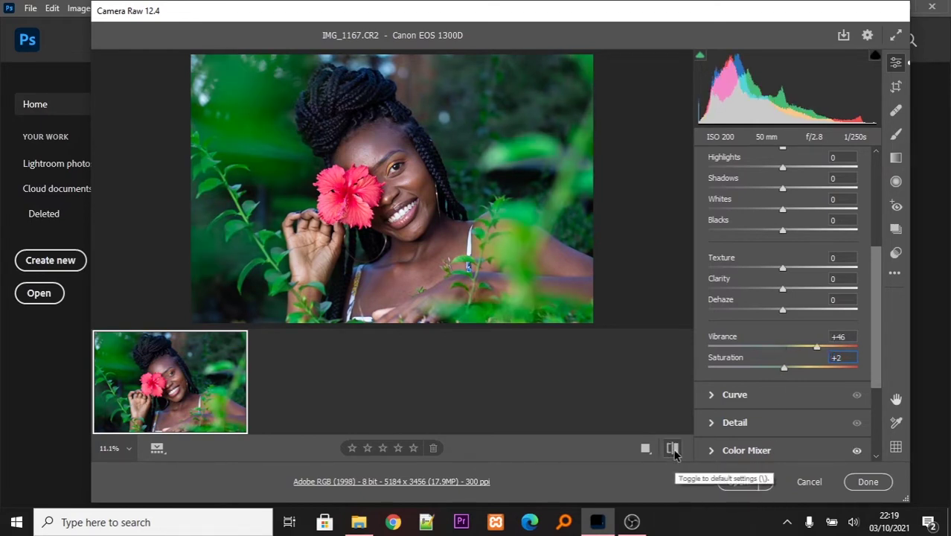
Set the Exposure to +0.35 and open the adjusted raw photo as a Photoshop document
scroll(744, 327, "up", 6)
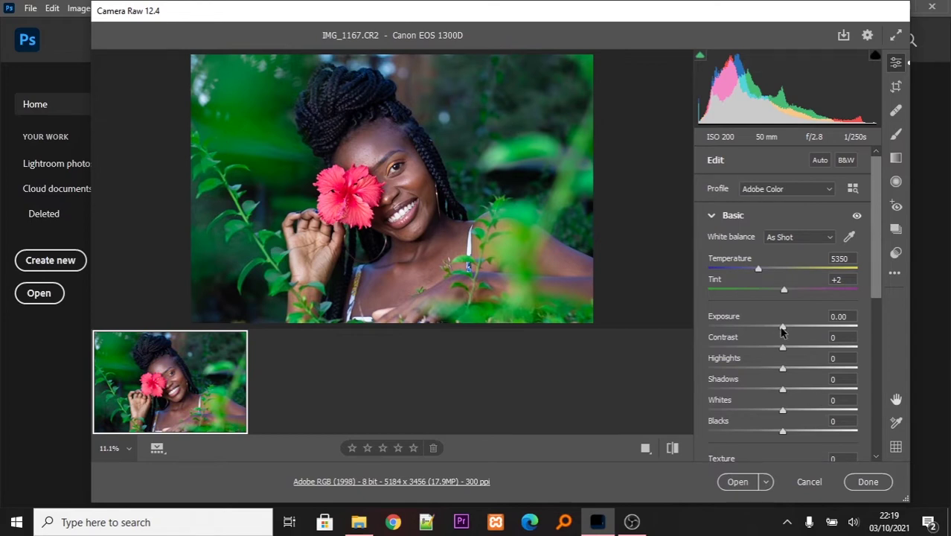
left_click_drag(783, 329, 789, 330)
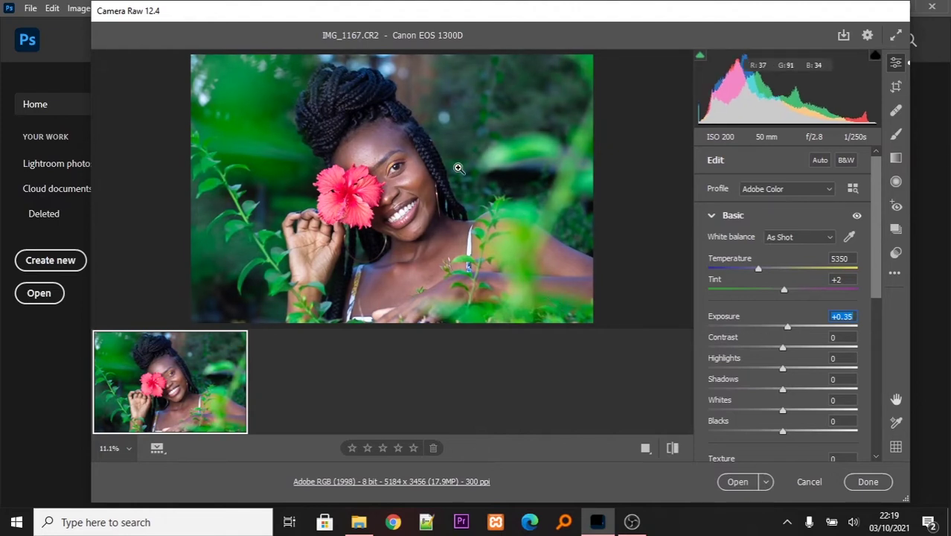
left_click(741, 482)
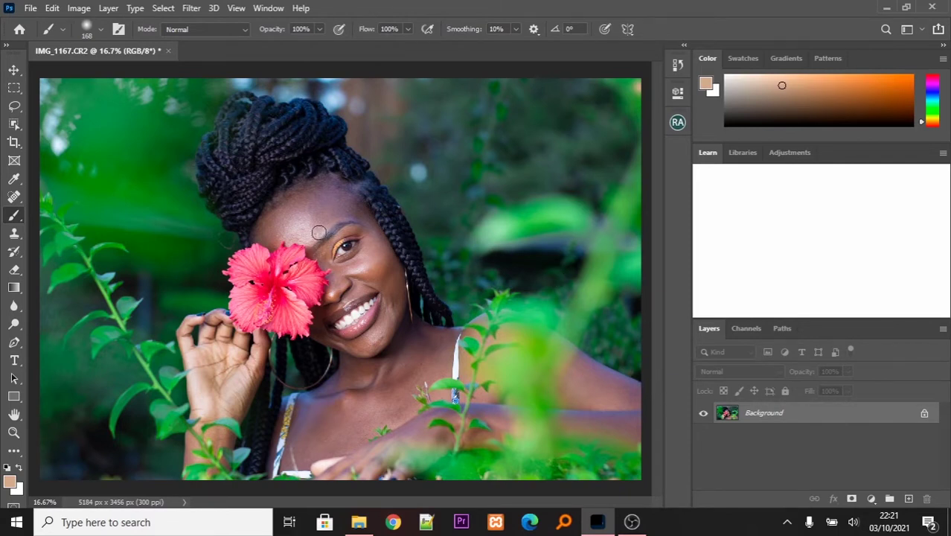
Examine the skin texture on the woman's forehead and face up close, then view the whole photo again
scroll(307, 220, "up", 1)
scroll(307, 219, "up", 3)
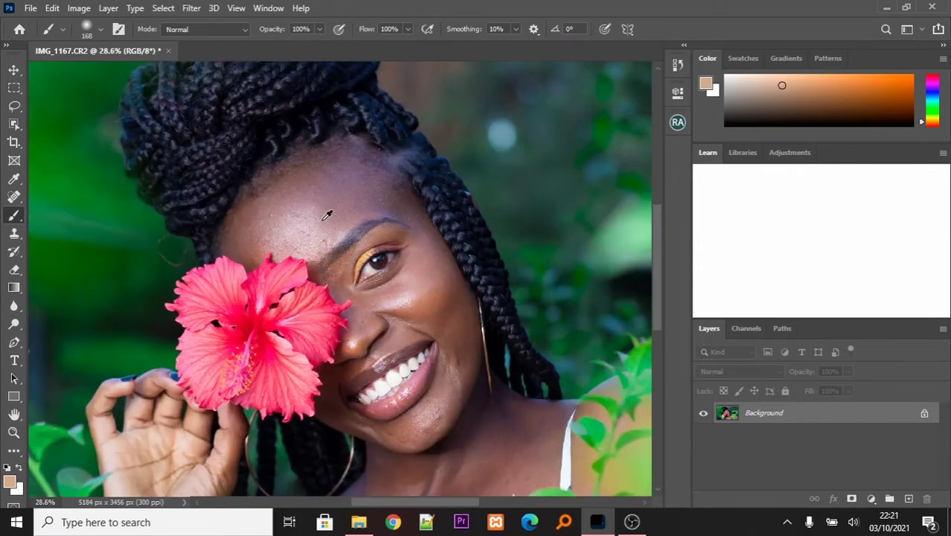
scroll(277, 217, "up", 2)
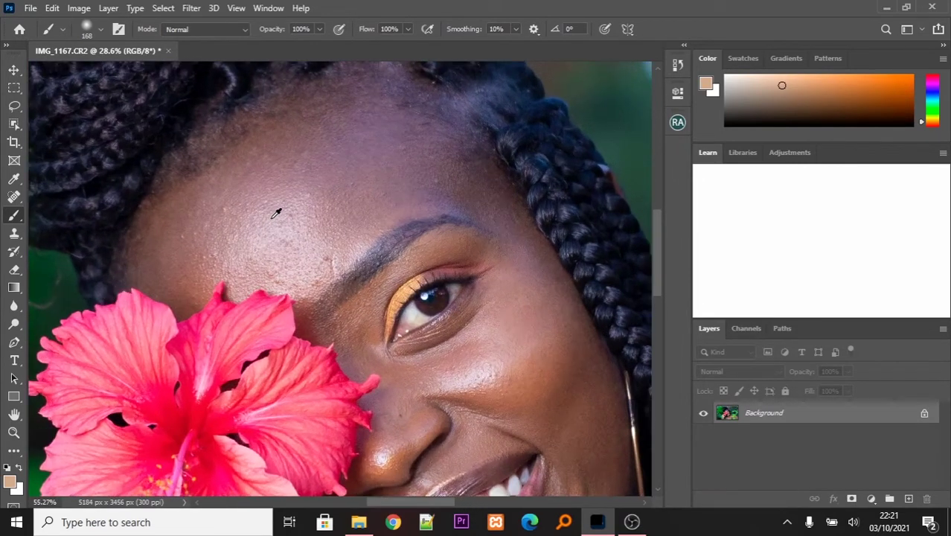
scroll(231, 256, "up", 1)
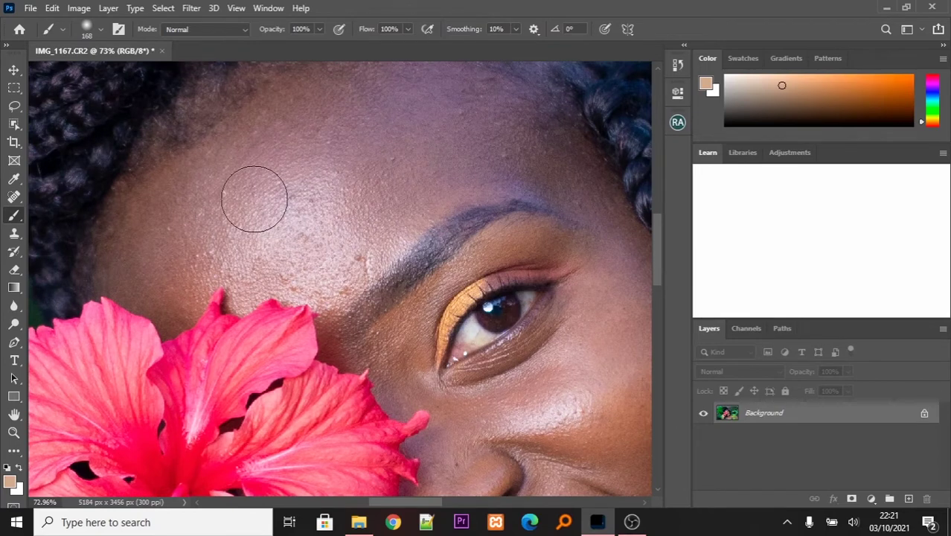
scroll(281, 158, "down", 3)
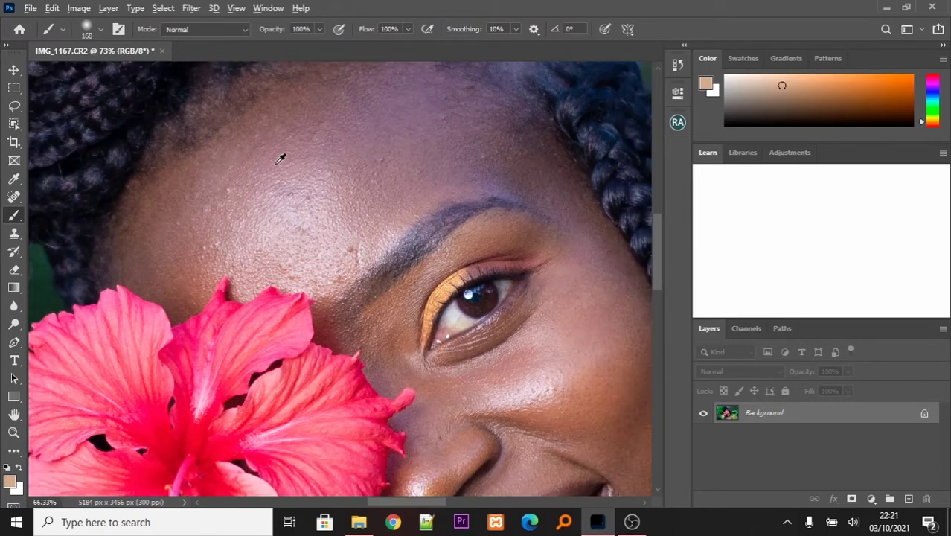
scroll(282, 156, "down", 4)
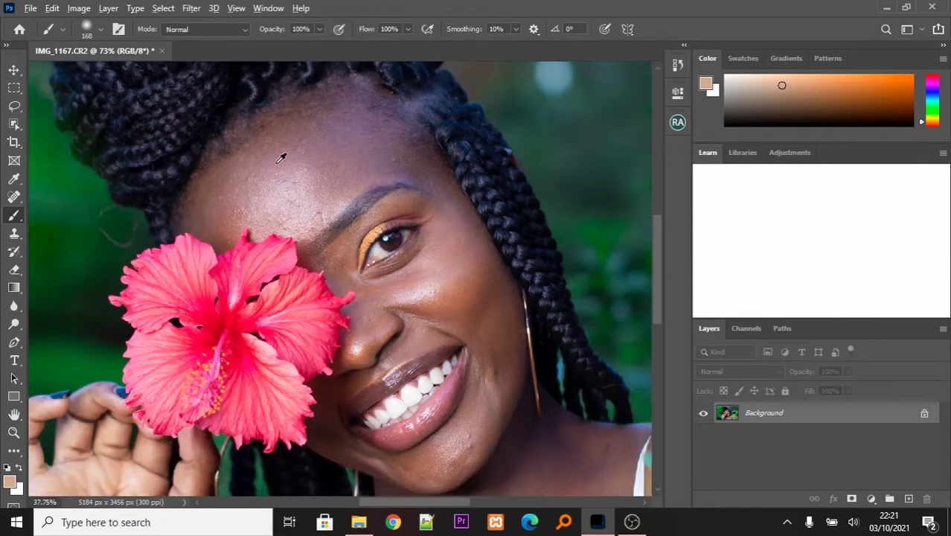
scroll(287, 154, "down", 2)
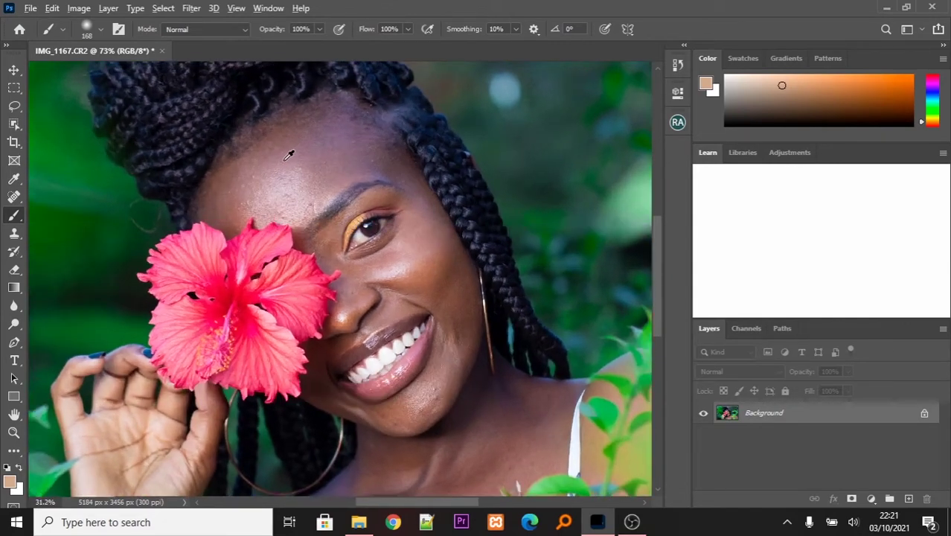
scroll(289, 153, "down", 3)
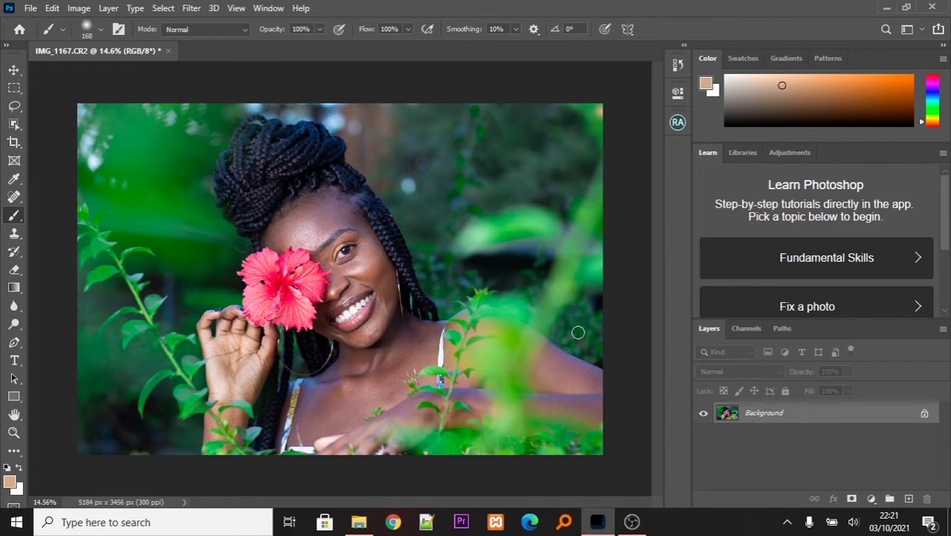
Duplicate the Background layer under the name "tones"
right_click(755, 418)
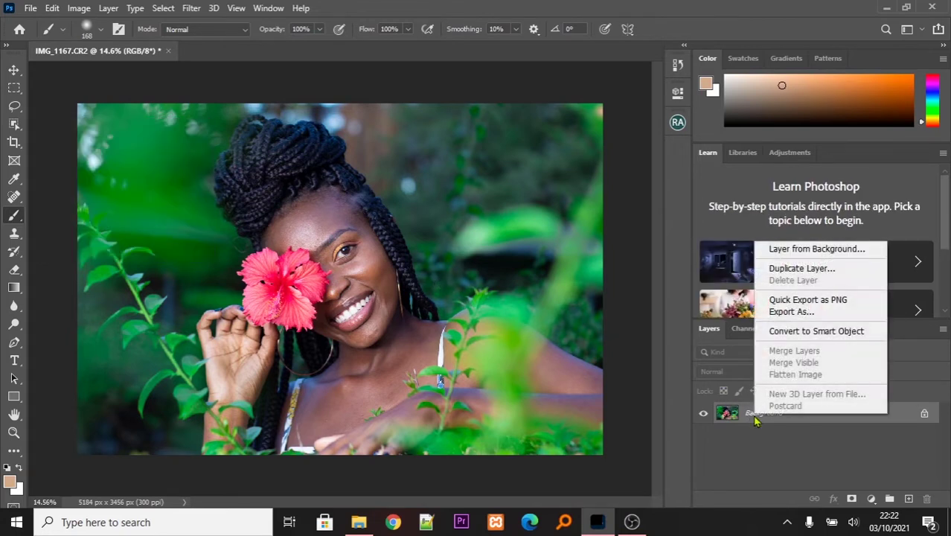
left_click(792, 269)
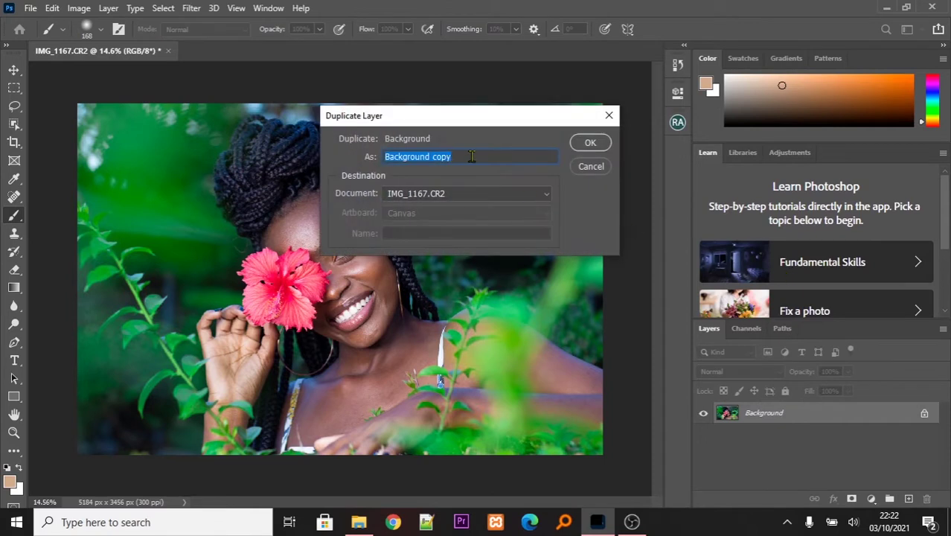
type("tones")
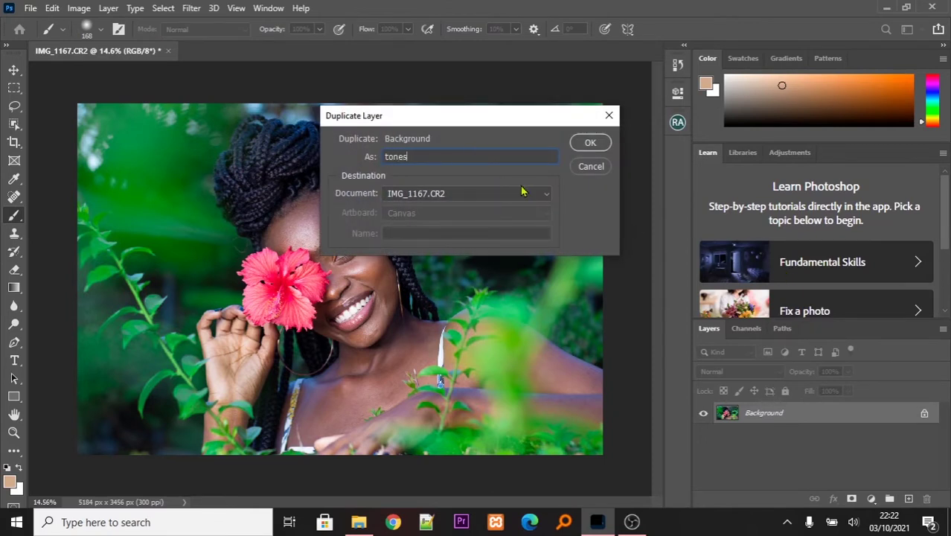
left_click(604, 145)
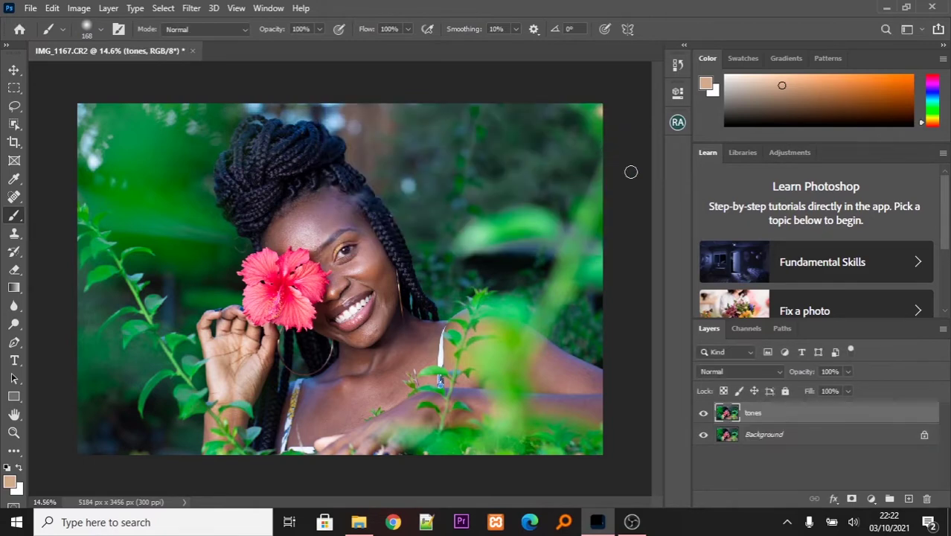
Duplicate the tones layer under the name "textures"
right_click(769, 413)
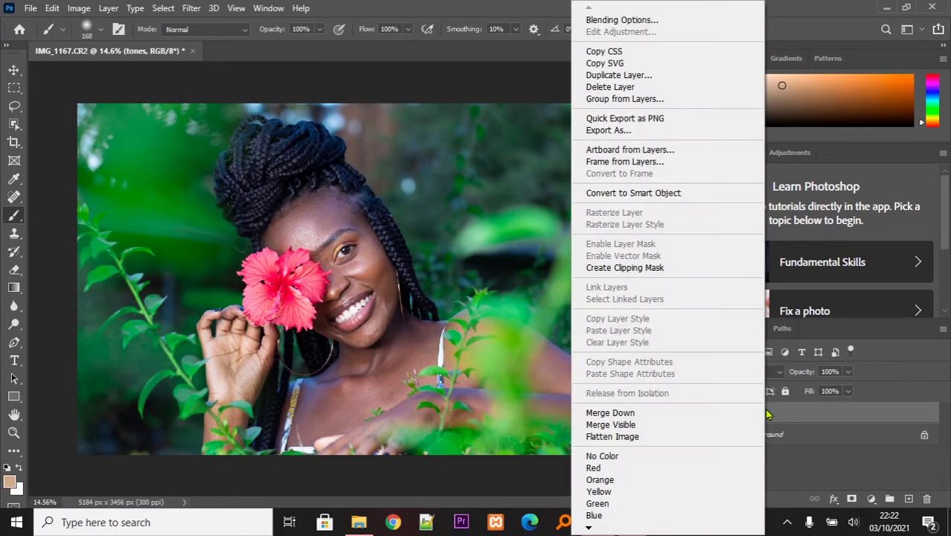
left_click(645, 77)
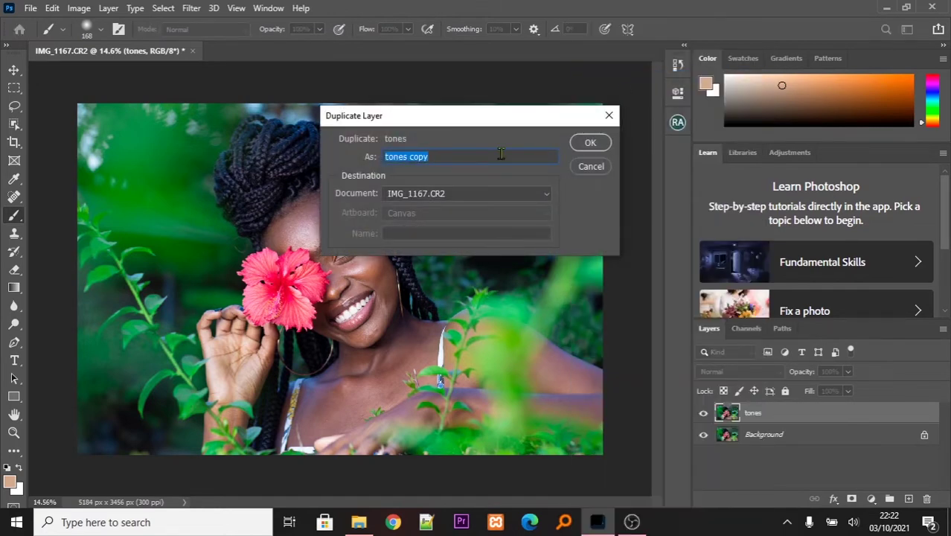
type("textures")
left_click(593, 143)
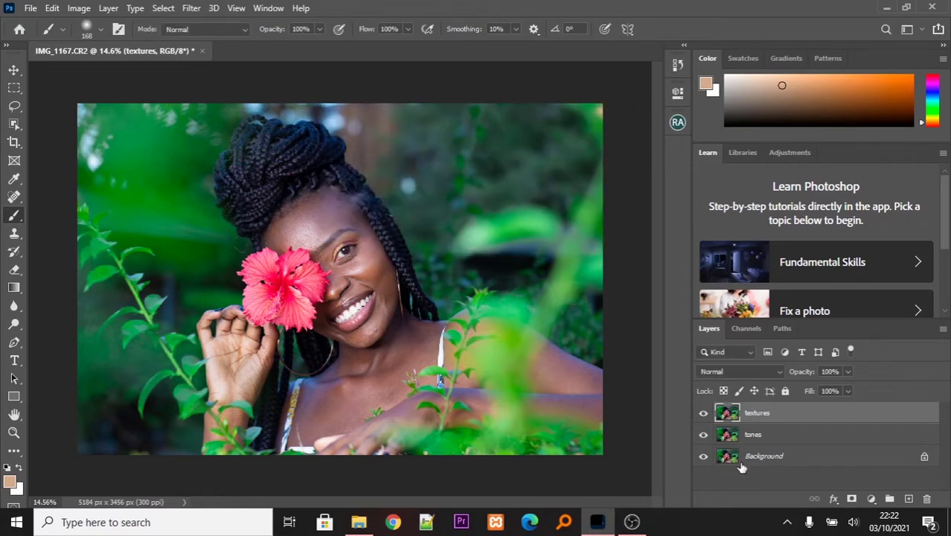
Hide the Background and textures layers and make the tones layer active
left_click(702, 457)
left_click(704, 414)
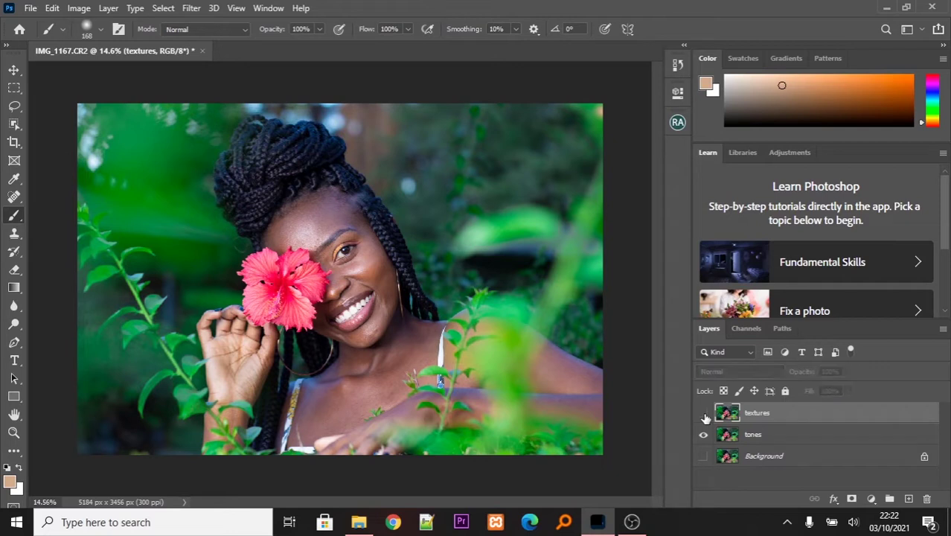
left_click(800, 439)
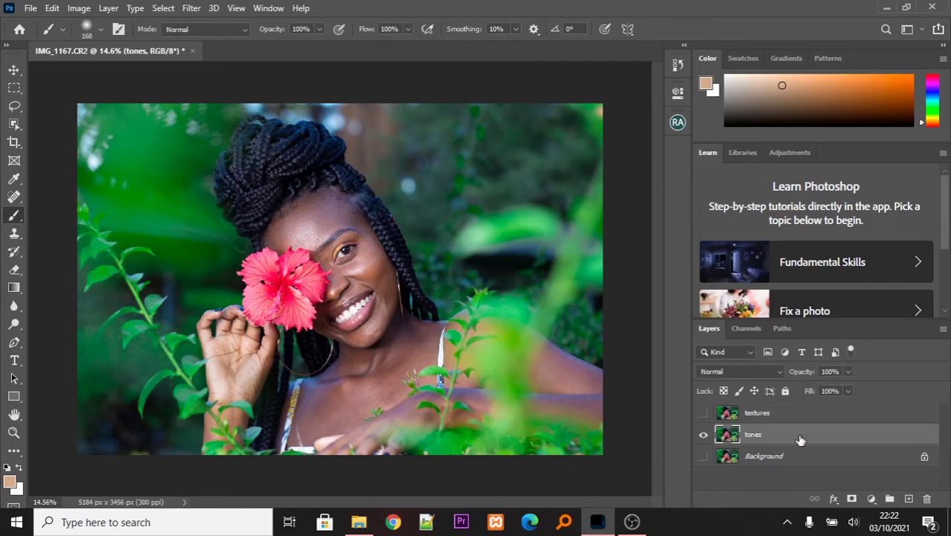
Start a Gaussian Blur on the tones layer and lower its radius to 0.1 pixels
left_click(190, 8)
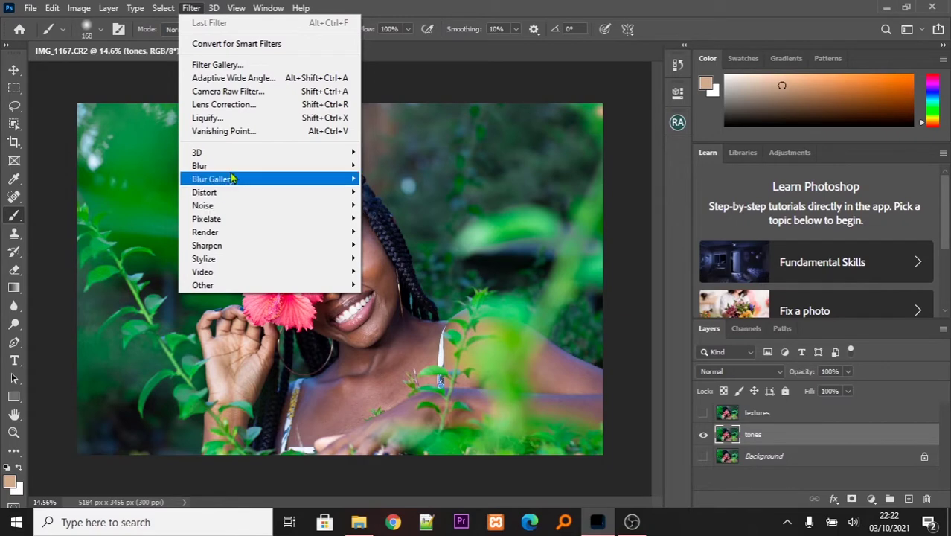
mouse_move(230, 166)
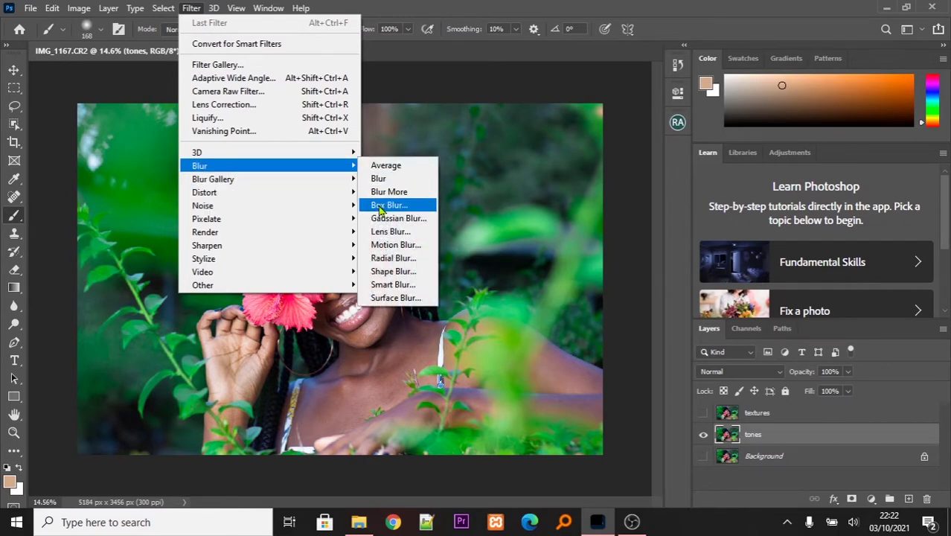
left_click(383, 218)
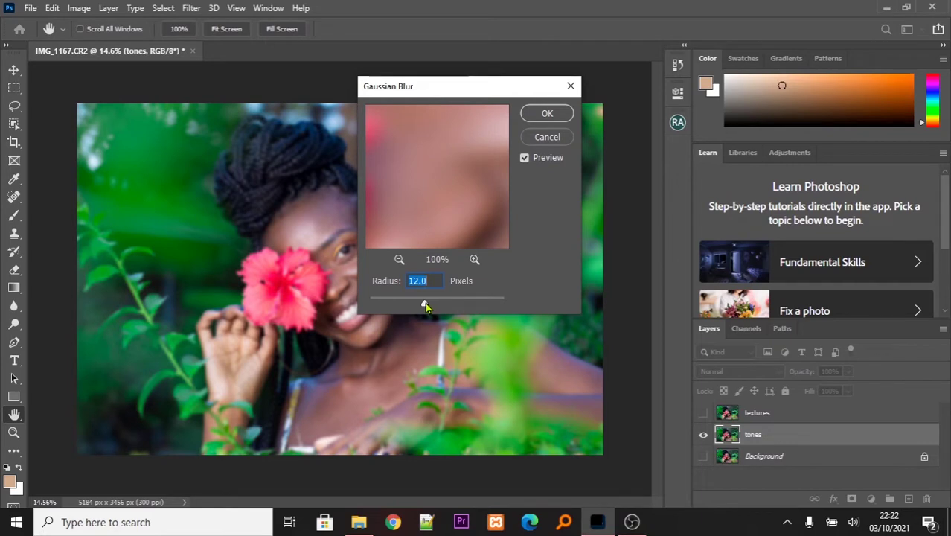
left_click_drag(424, 305, 415, 305)
left_click(421, 305)
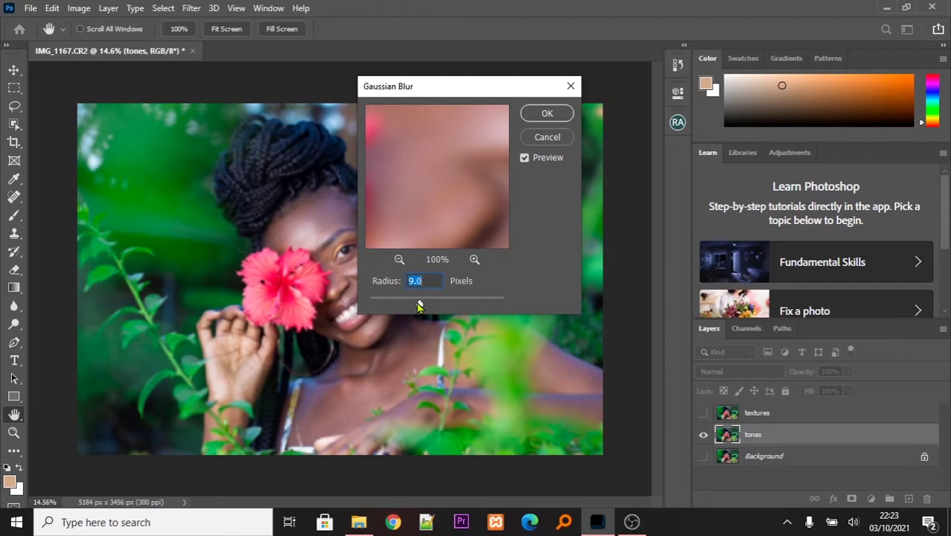
left_click_drag(419, 306, 368, 305)
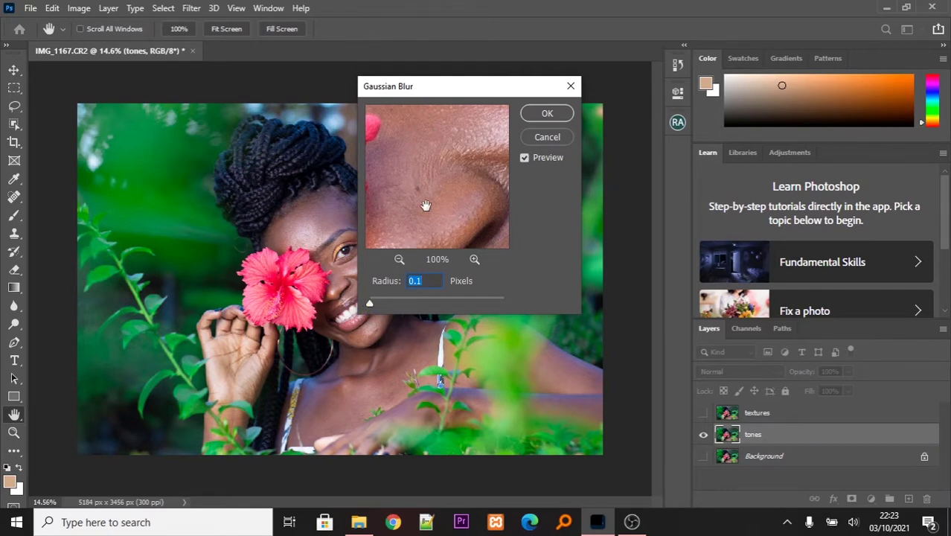
Examine the skin detail around the forehead and eyebrow in the blur preview at 50% zoom
left_click(399, 259)
left_click(399, 260)
left_click(399, 260)
left_click(399, 260)
left_click(399, 260)
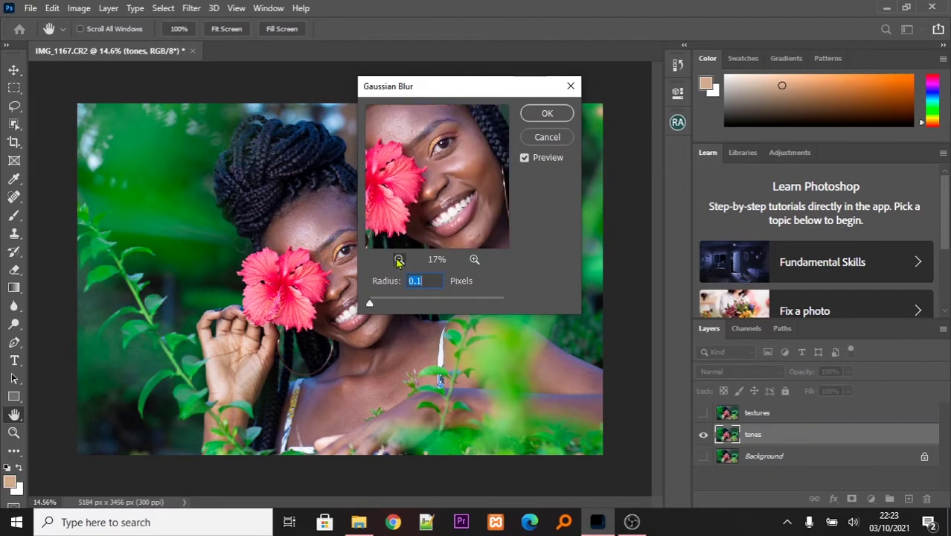
left_click(474, 260)
left_click(474, 259)
left_click(473, 260)
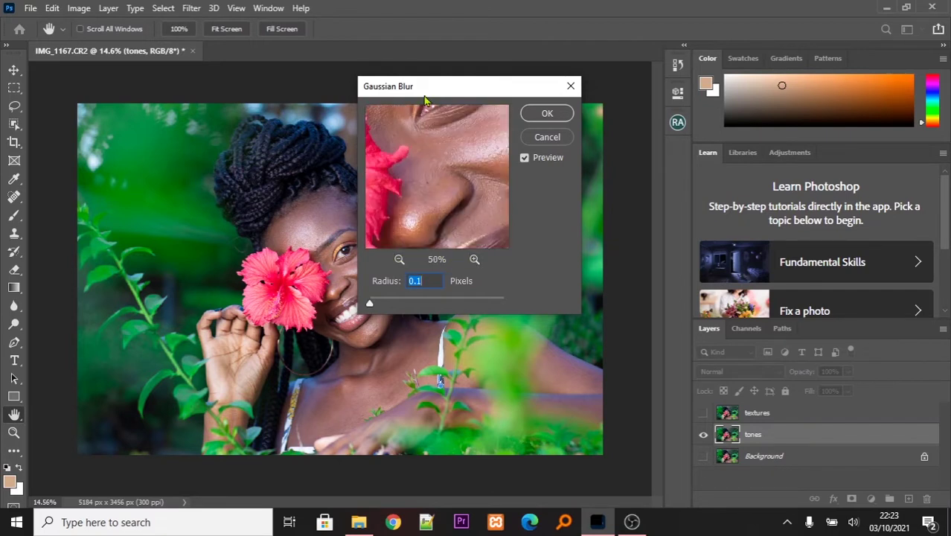
left_click_drag(432, 146, 444, 270)
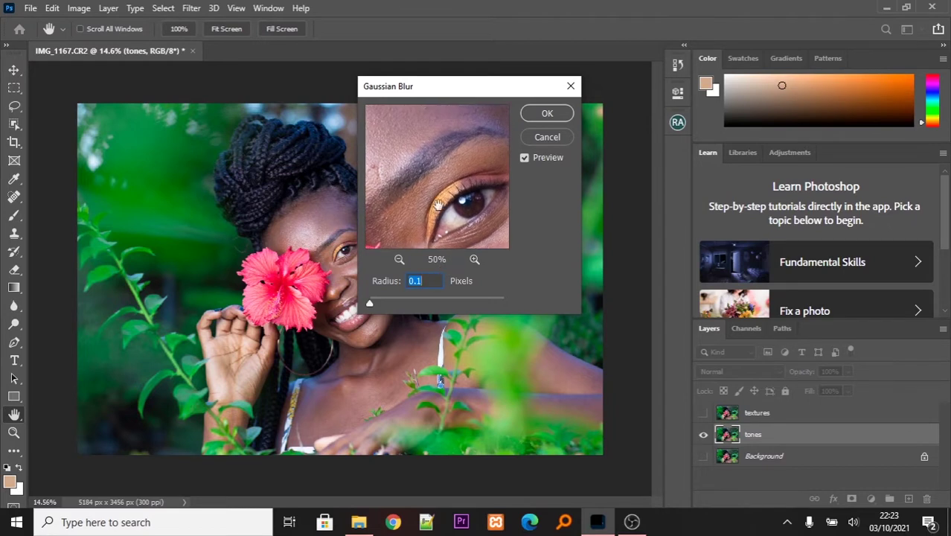
left_click_drag(414, 161, 452, 206)
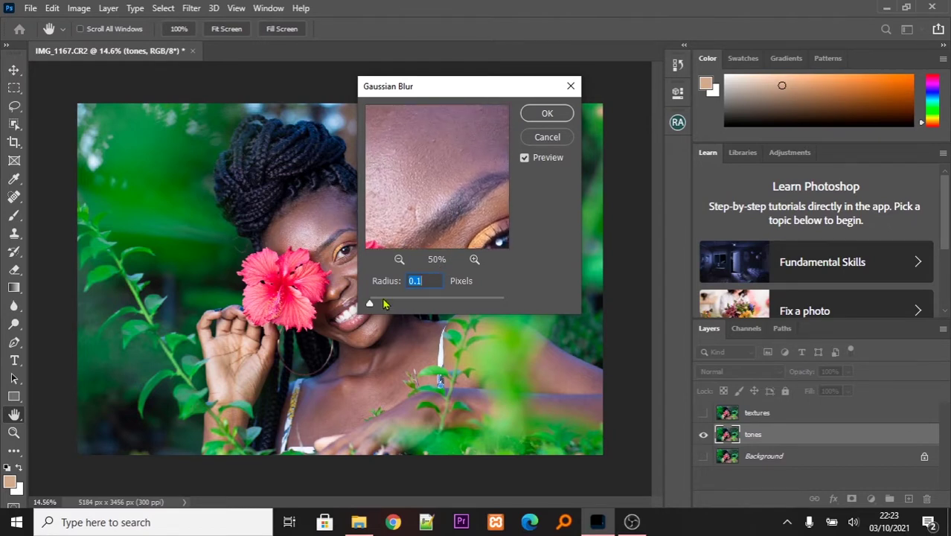
Raise the Gaussian Blur radius to 5.0 pixels, check the forehead in the preview, and apply the blur to the tones layer
left_click_drag(370, 306, 373, 308)
left_click_drag(380, 305, 400, 303)
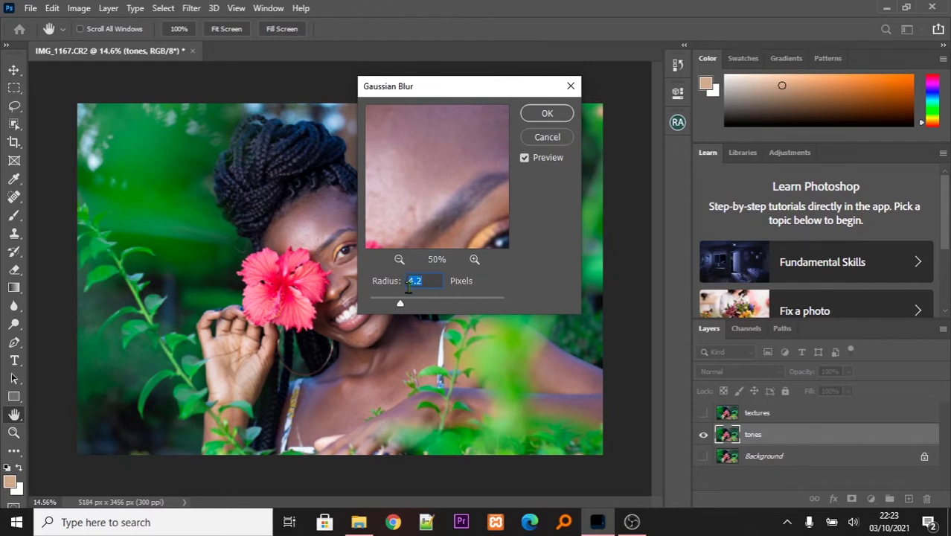
left_click_drag(402, 306, 406, 303)
left_click(318, 226)
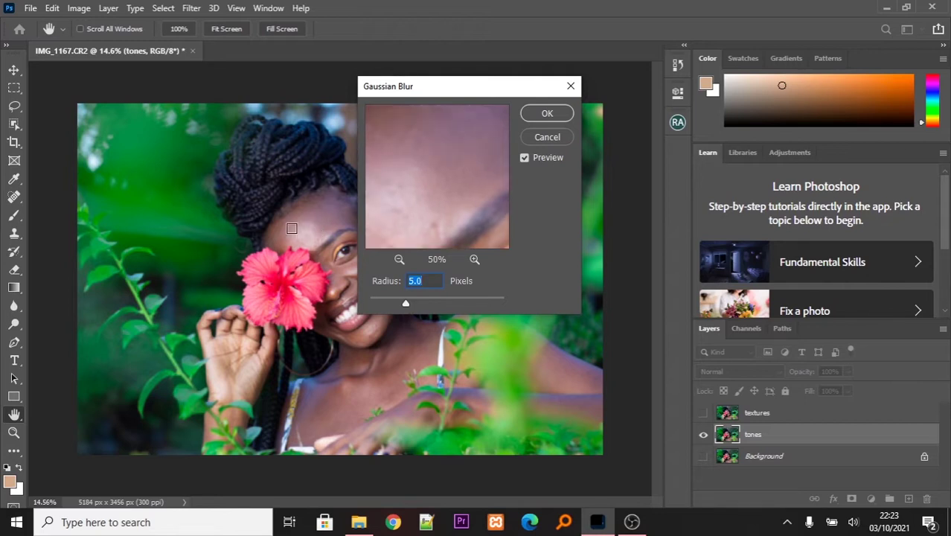
left_click(290, 229)
left_click(329, 227)
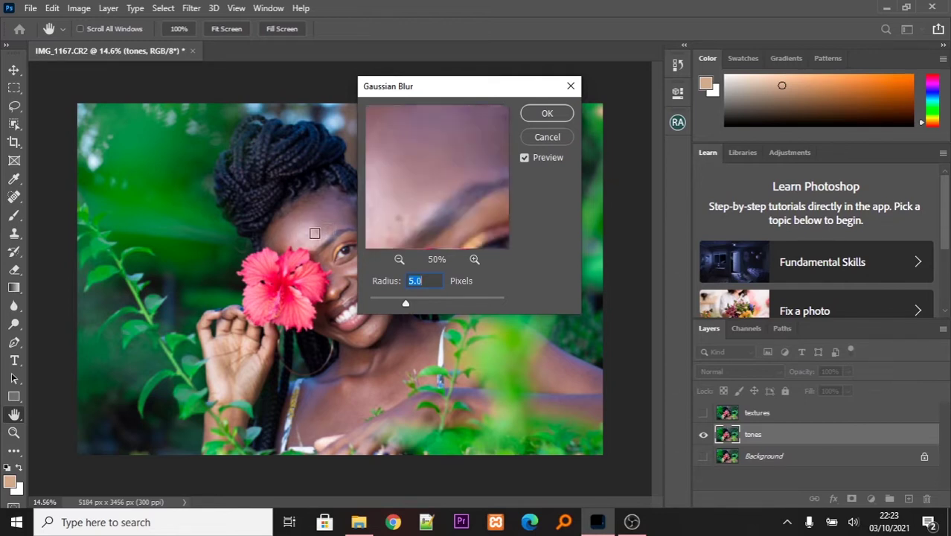
left_click(298, 237)
left_click(314, 220)
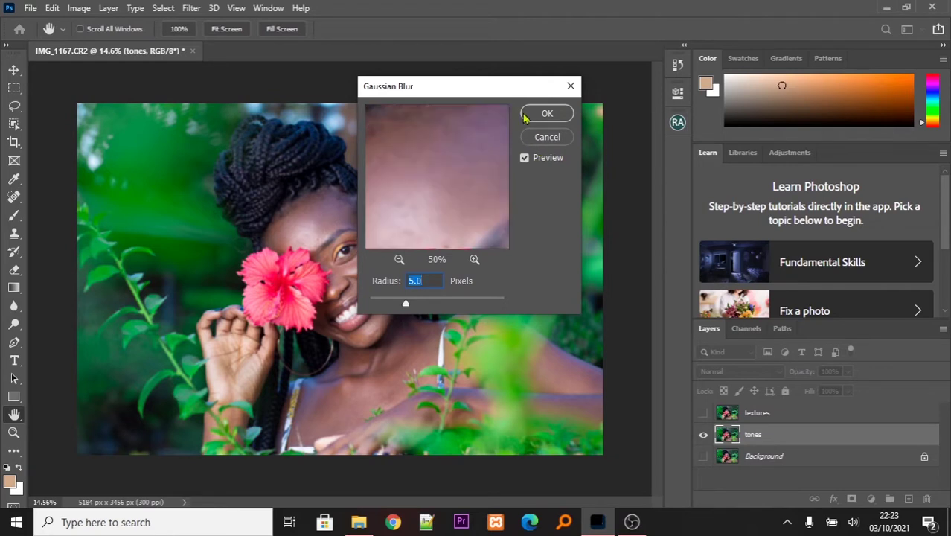
left_click(544, 114)
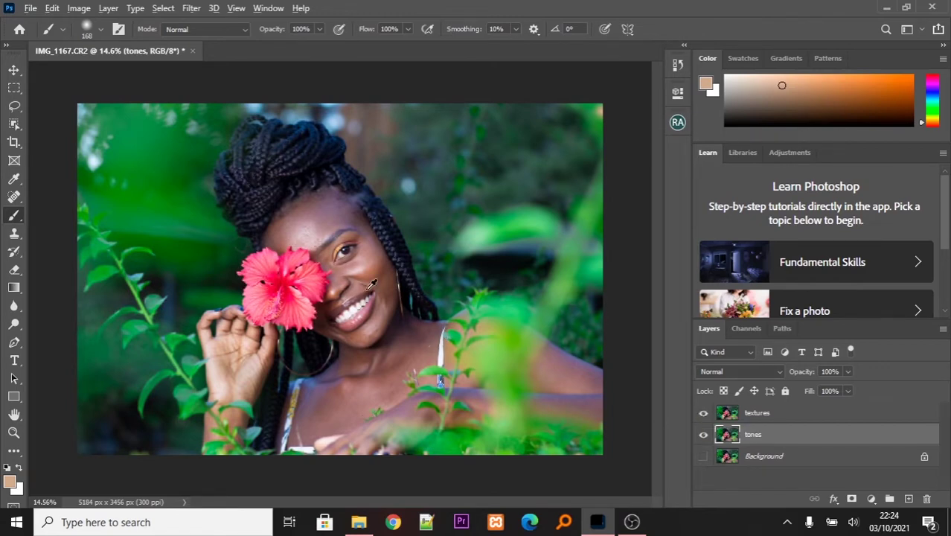
Compare the face up close with the textures layer hidden and shown, leaving that layer visible
scroll(349, 247, "up", 2)
scroll(332, 241, "up", 4)
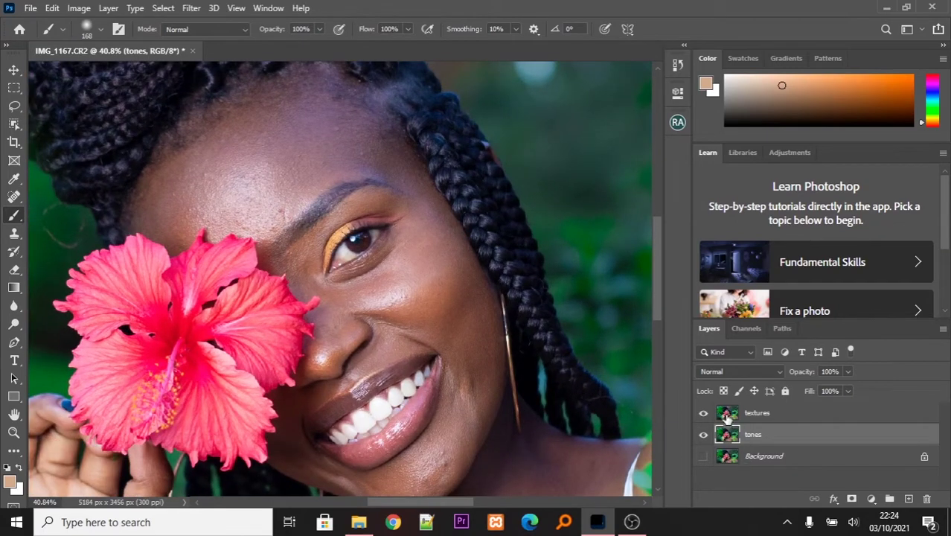
left_click(704, 415)
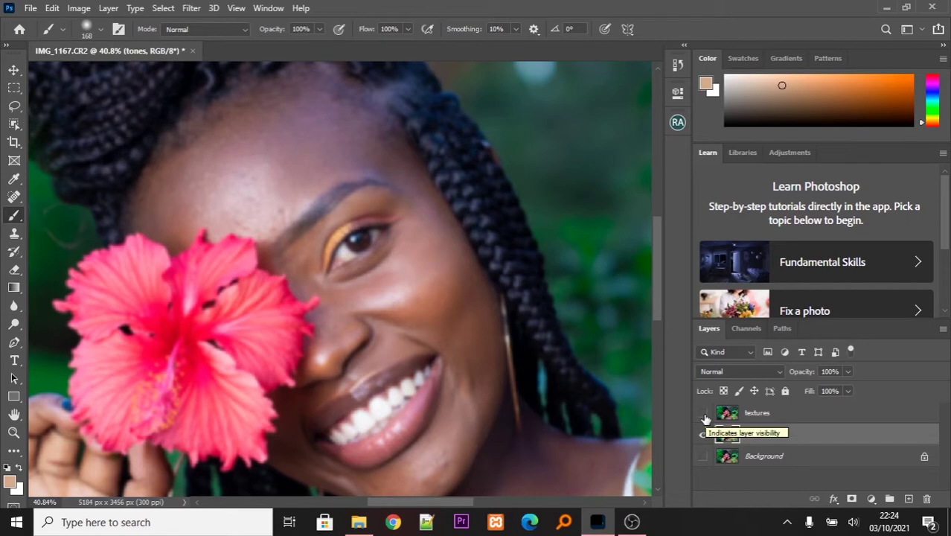
left_click(702, 414)
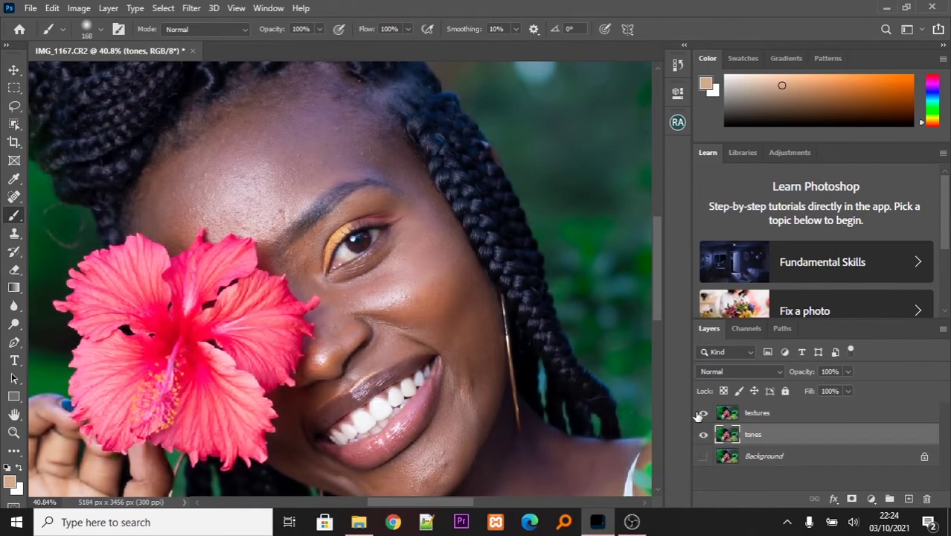
Use Apply Image on the textures layer with tones as the source layer, Subtract blending, scale 2 and offset 128
left_click(760, 419)
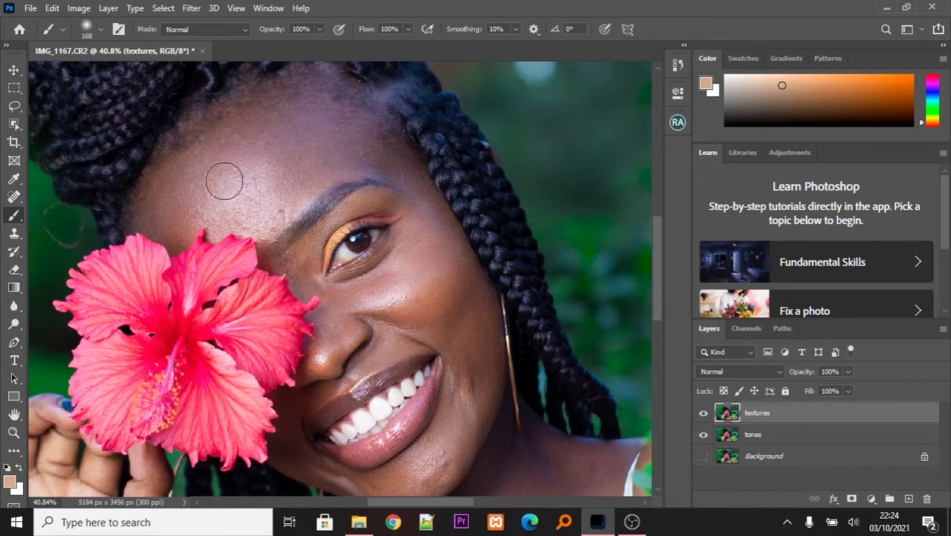
left_click(80, 9)
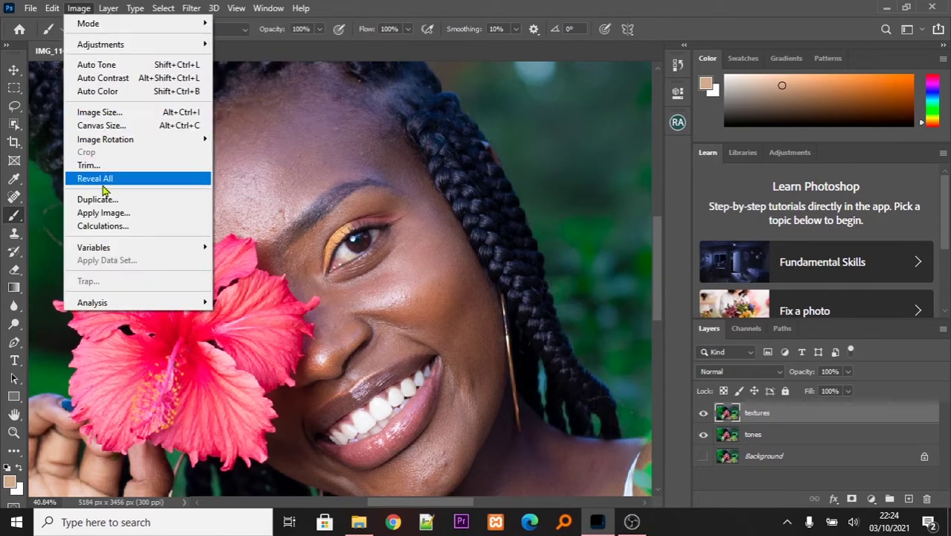
left_click(121, 214)
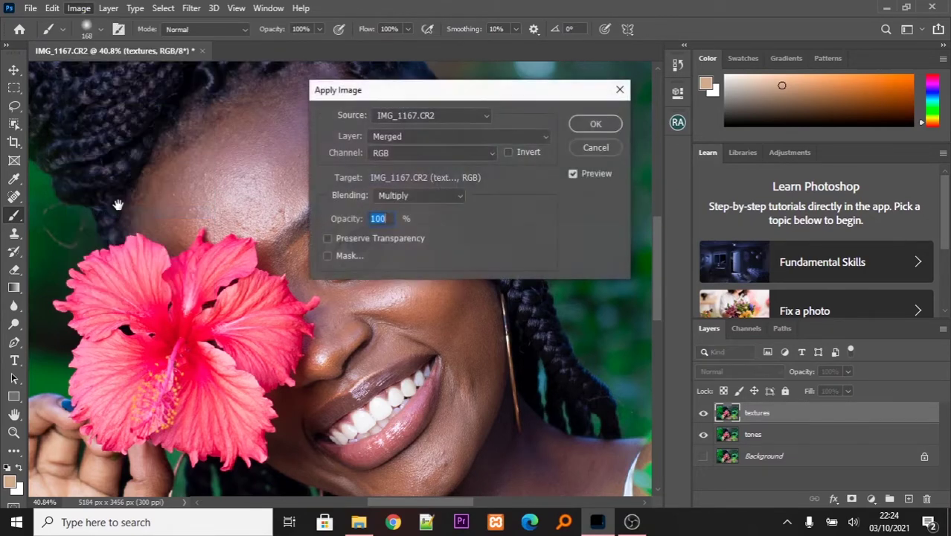
left_click(413, 137)
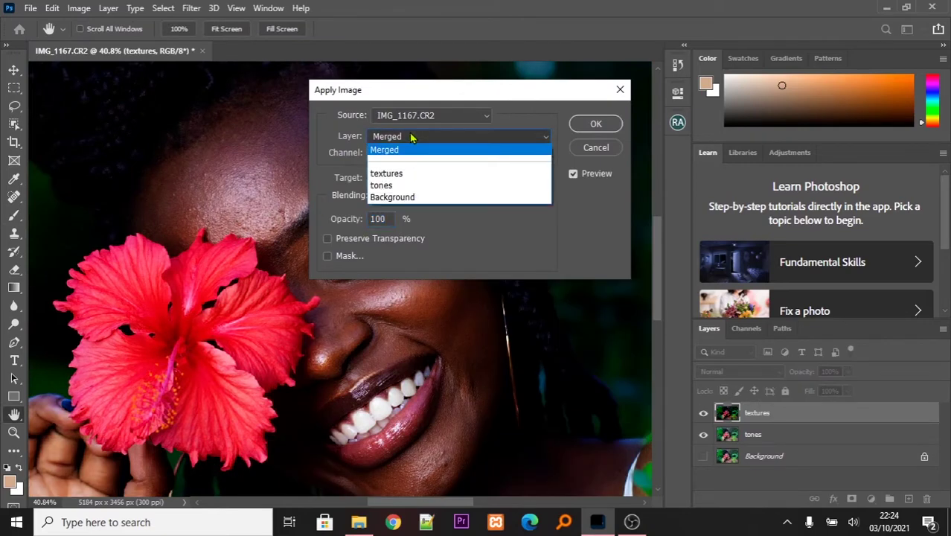
left_click(395, 186)
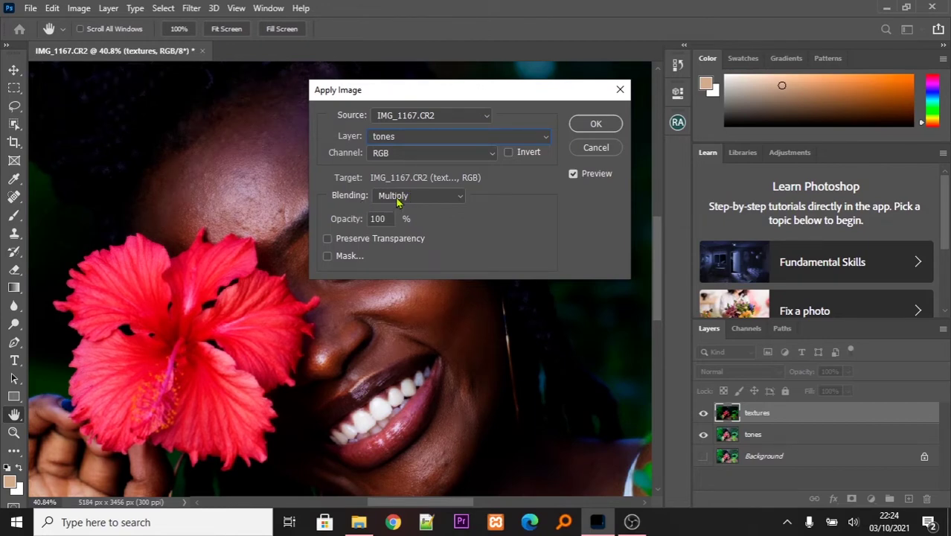
left_click(394, 197)
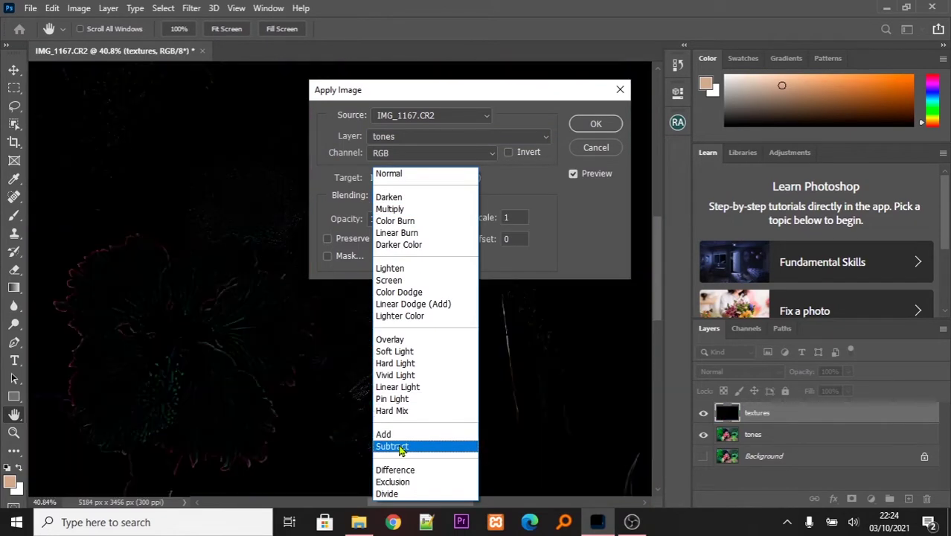
left_click(400, 446)
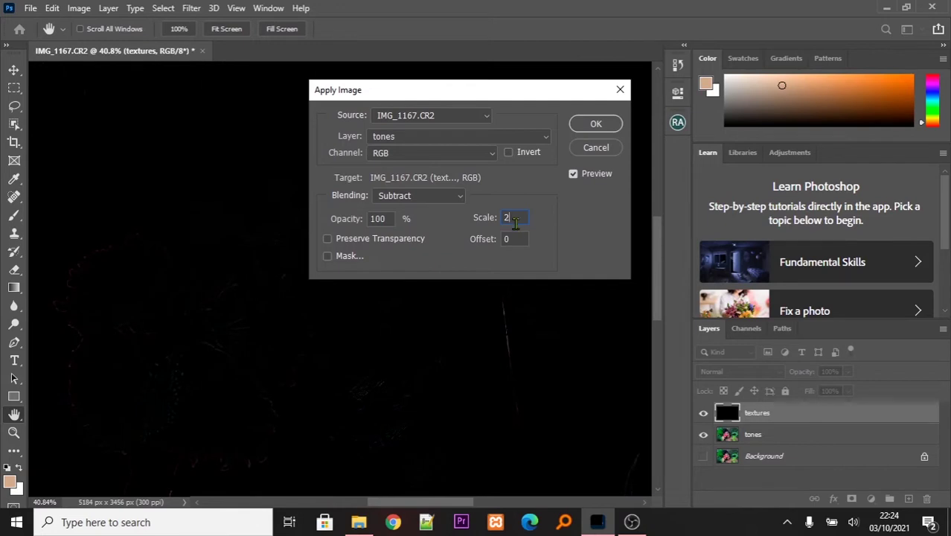
left_click(522, 239)
type("128")
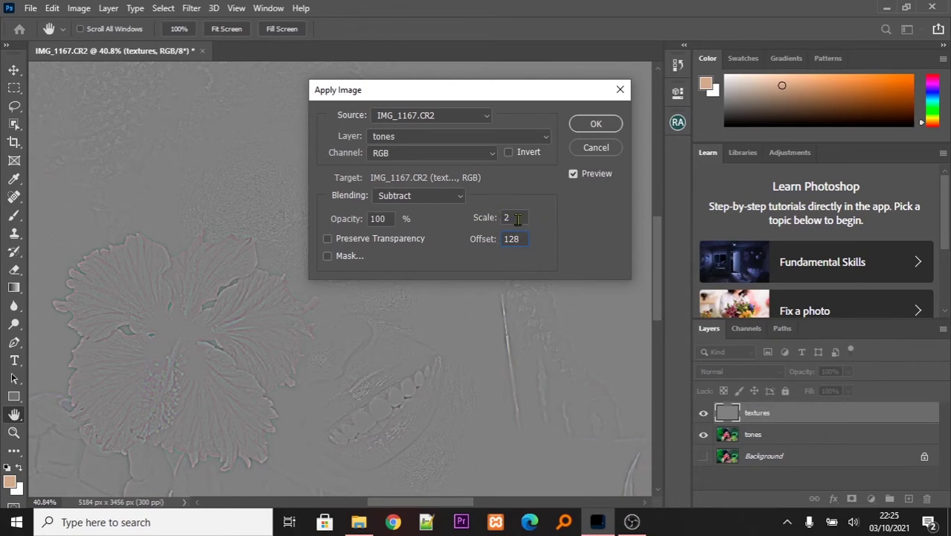
left_click(593, 124)
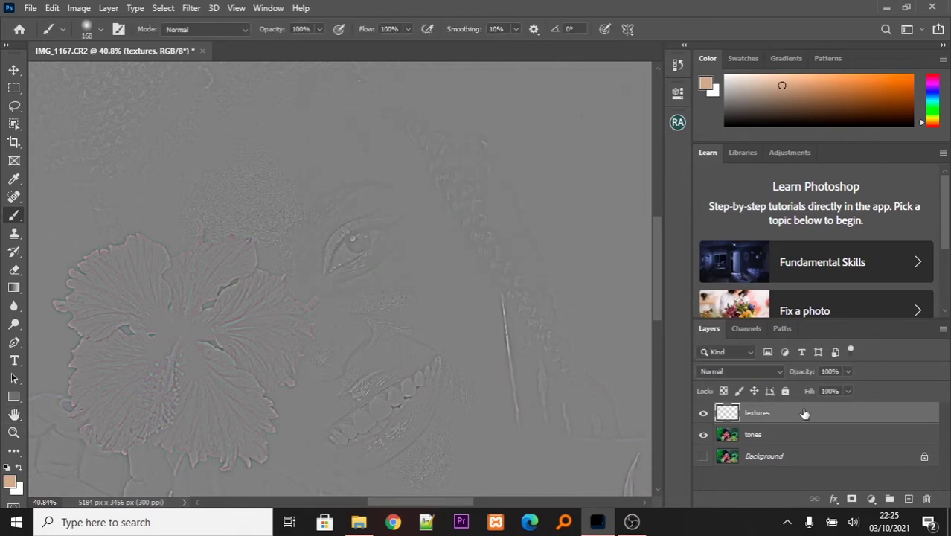
Set the textures layer's blend mode to Linear Light and check its effect by hiding and showing the layer
left_click(725, 374)
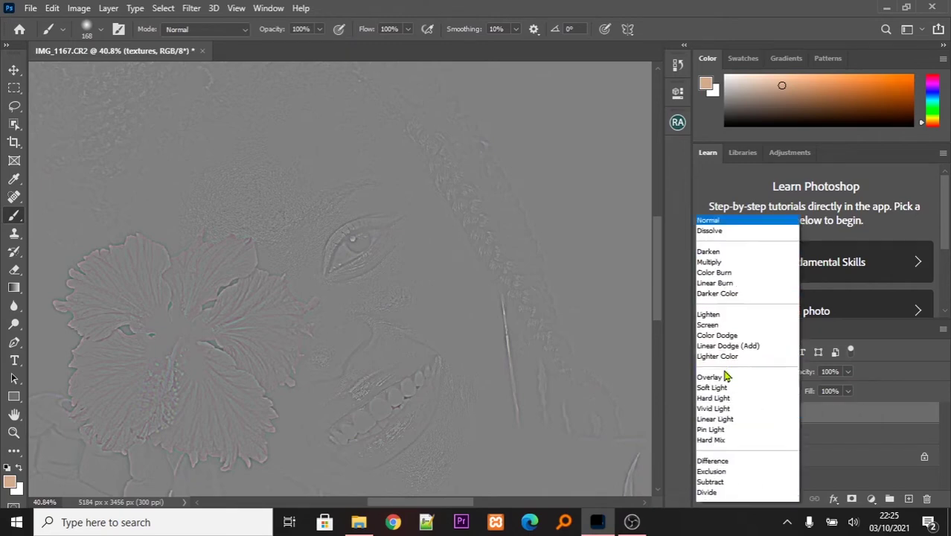
left_click(724, 371)
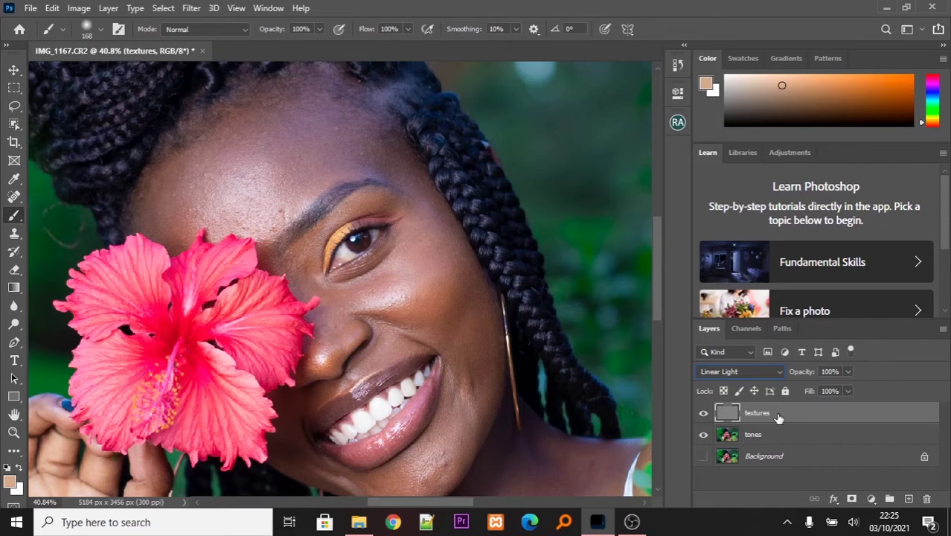
left_click(703, 414)
left_click(702, 414)
Make the tones layer active and set up the Lasso tool with an 18 px feather
left_click(773, 437)
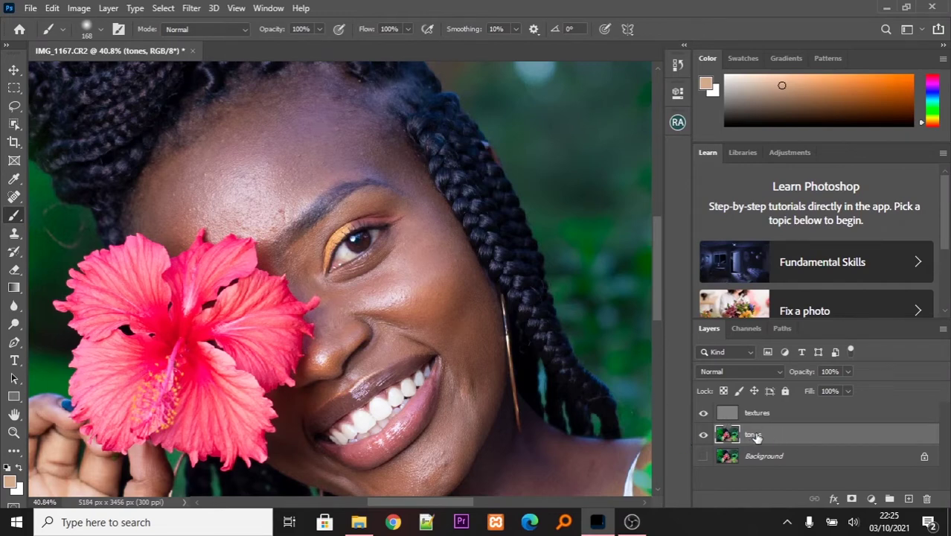
left_click(15, 108)
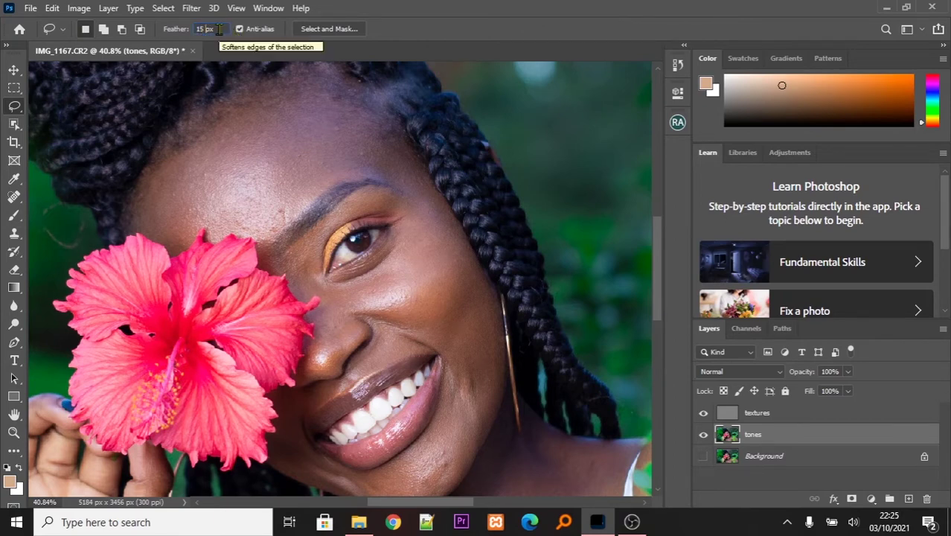
key("BackSpace")
key("BackSpace")
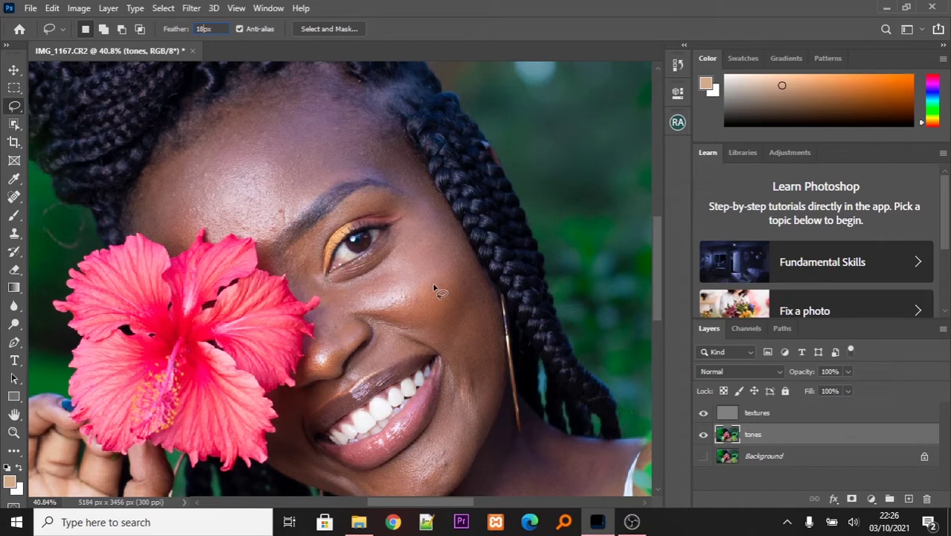
key("Return")
key("Return")
Draw a lasso selection around the woman's cheek, from beside the outer eye corner down past the mouth corner
scroll(364, 344, "up", 4)
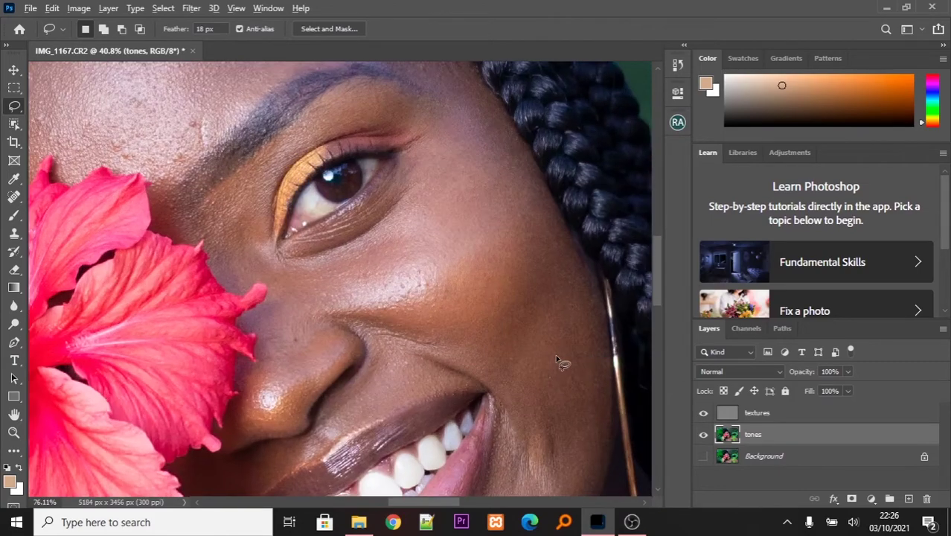
scroll(111, 232, "down", 1)
scroll(112, 289, "up", 2)
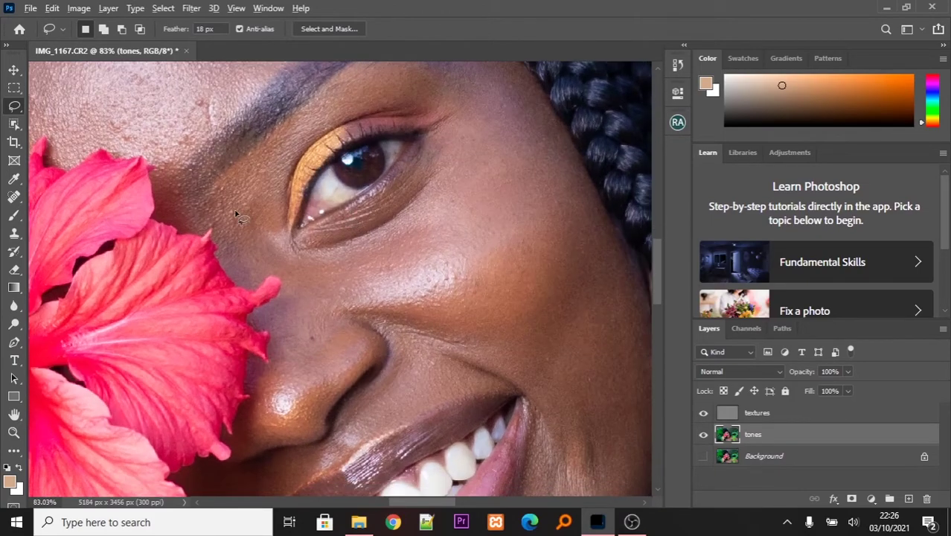
scroll(235, 215, "down", 1)
mouse_move(473, 94)
left_mouse_down()
mouse_move(426, 195)
mouse_move(348, 284)
mouse_move(519, 375)
mouse_move(552, 461)
mouse_move(581, 470)
mouse_move(606, 406)
mouse_move(609, 318)
mouse_move(546, 162)
mouse_move(551, 172)
mouse_move(483, 81)
left_mouse_up()
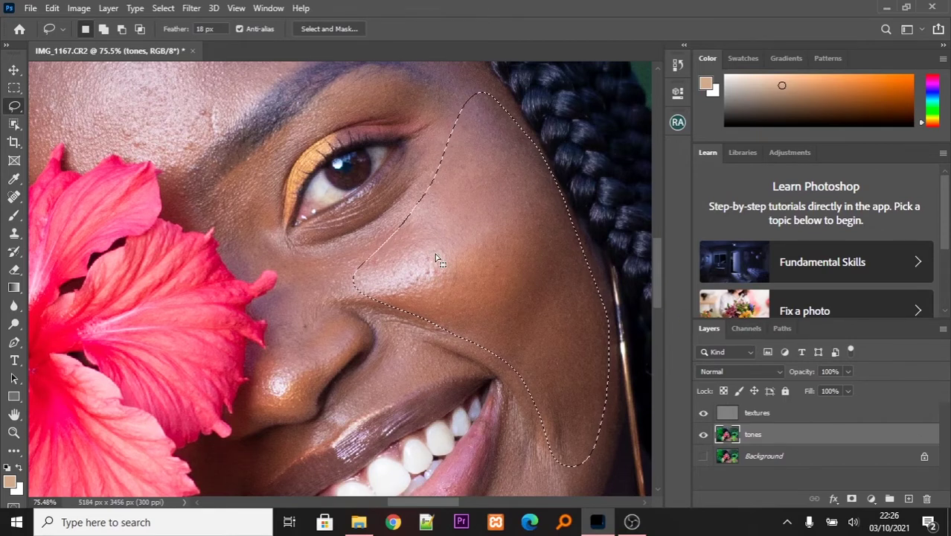
scroll(386, 244, "down", 2)
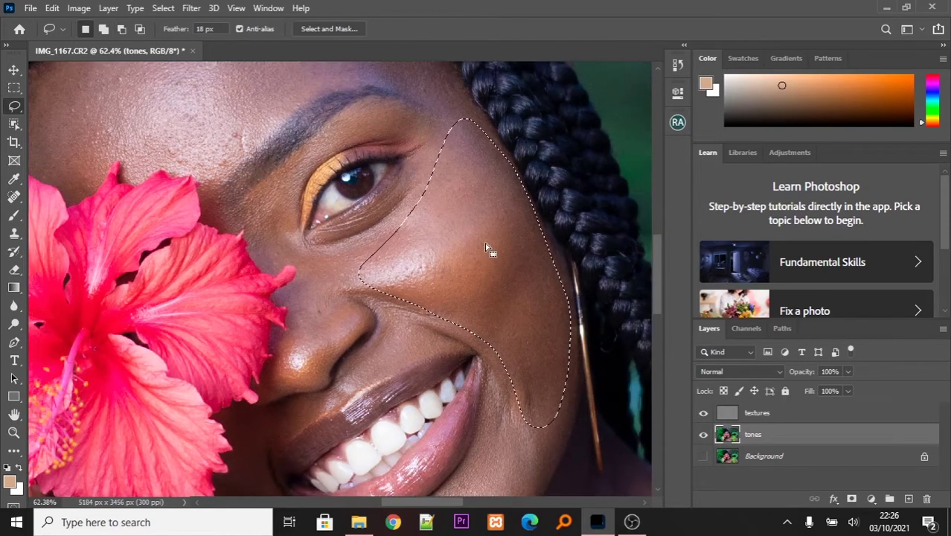
Smooth the selected cheek on the tones layer with a Gaussian Blur of 18 pixels radius
left_click(190, 7)
mouse_move(218, 168)
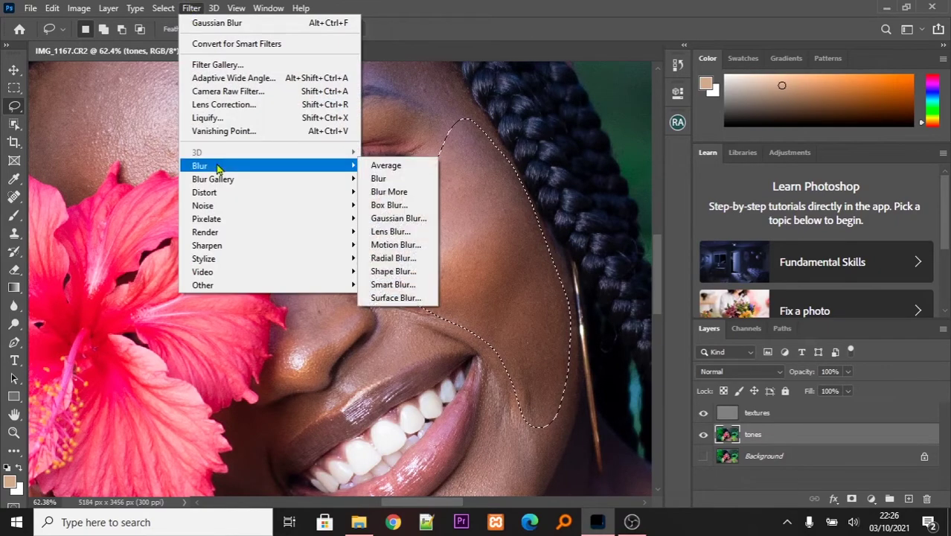
left_click(393, 218)
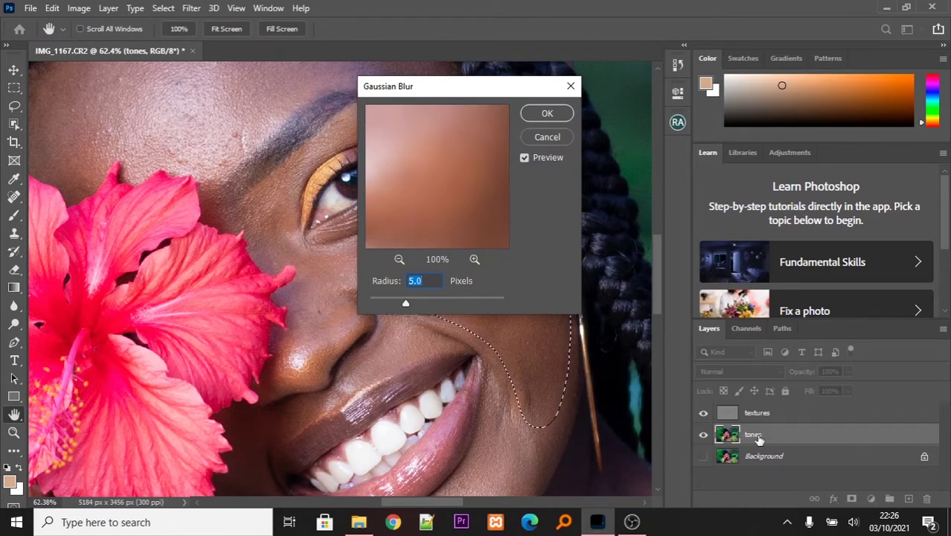
left_click_drag(449, 95, 199, 138)
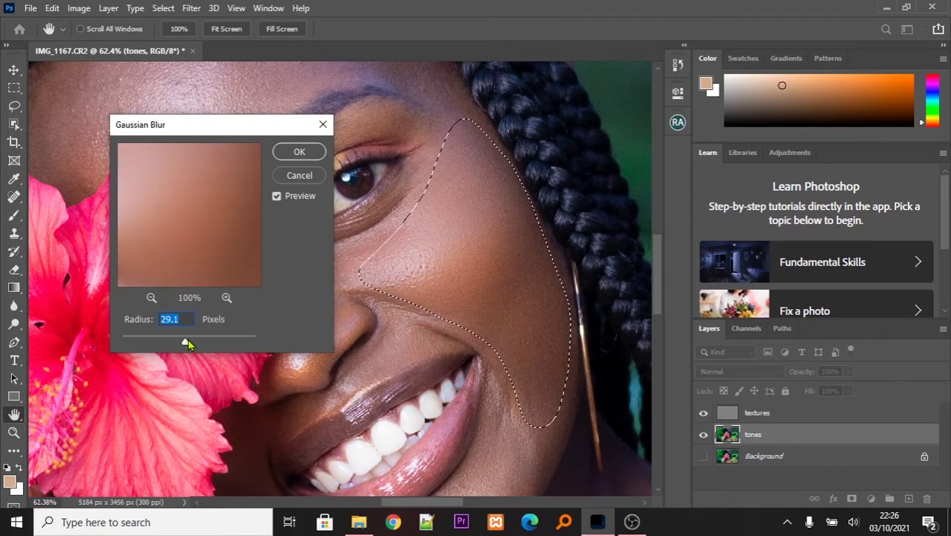
left_click_drag(188, 343, 114, 347)
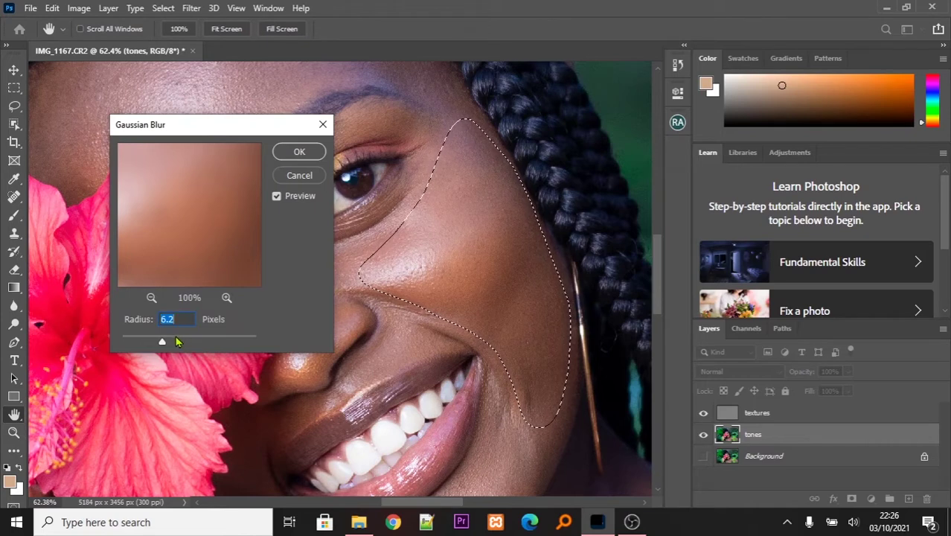
left_click_drag(175, 336, 182, 344)
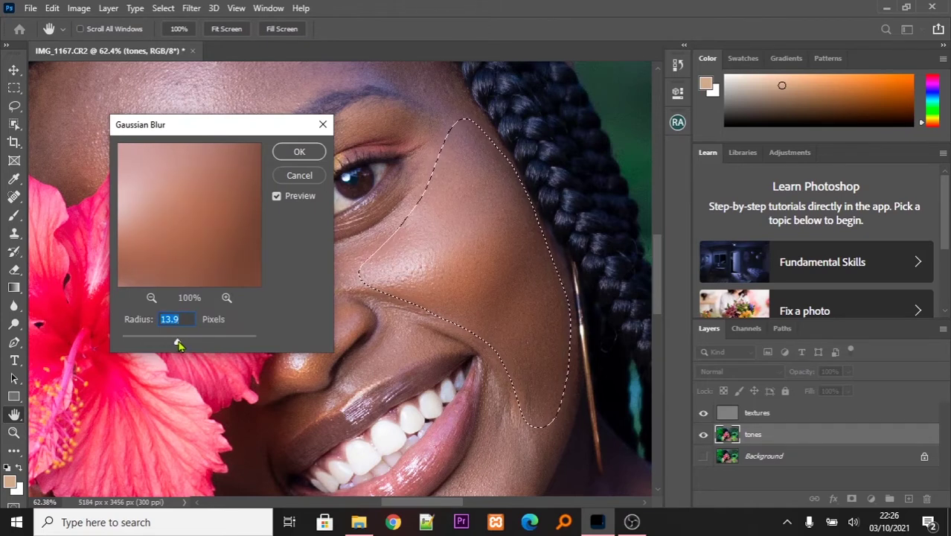
left_click_drag(179, 344, 145, 342)
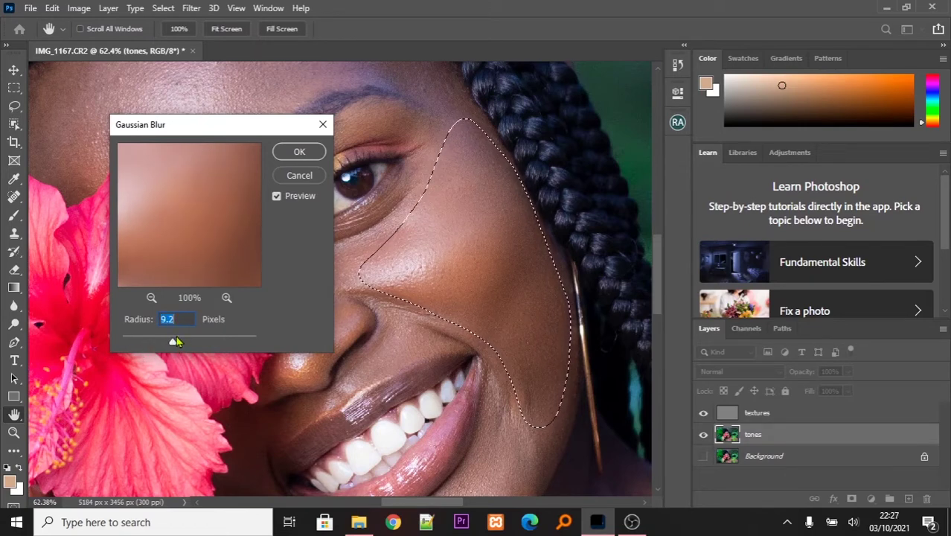
left_click_drag(178, 340, 179, 343)
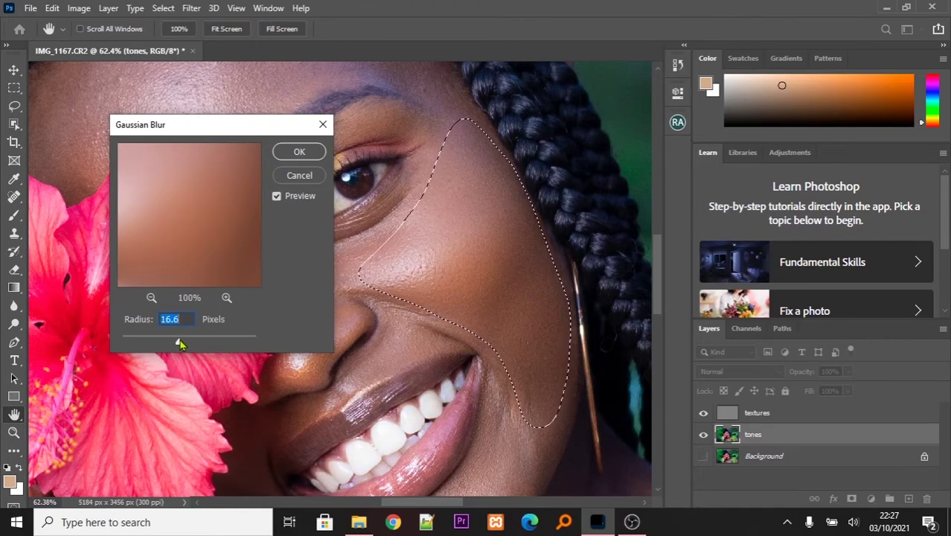
type("18")
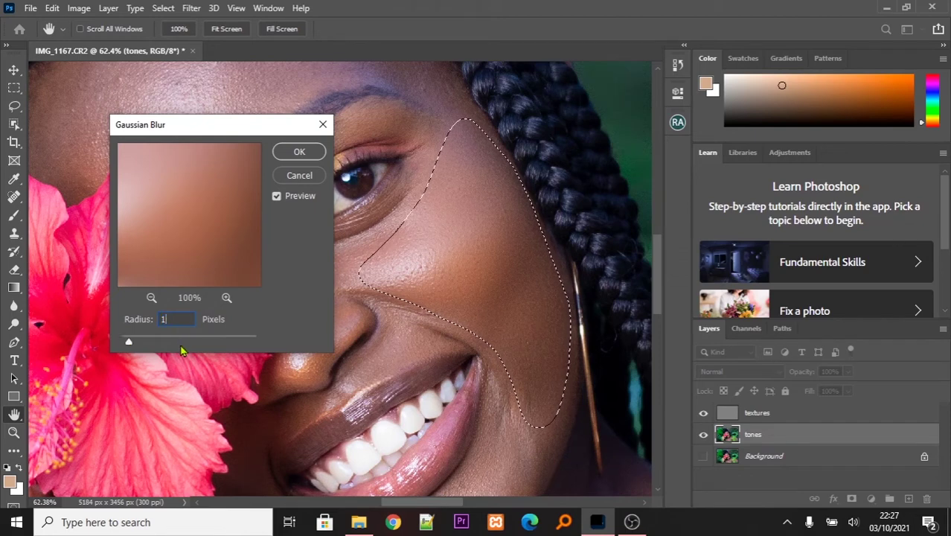
left_click(298, 152)
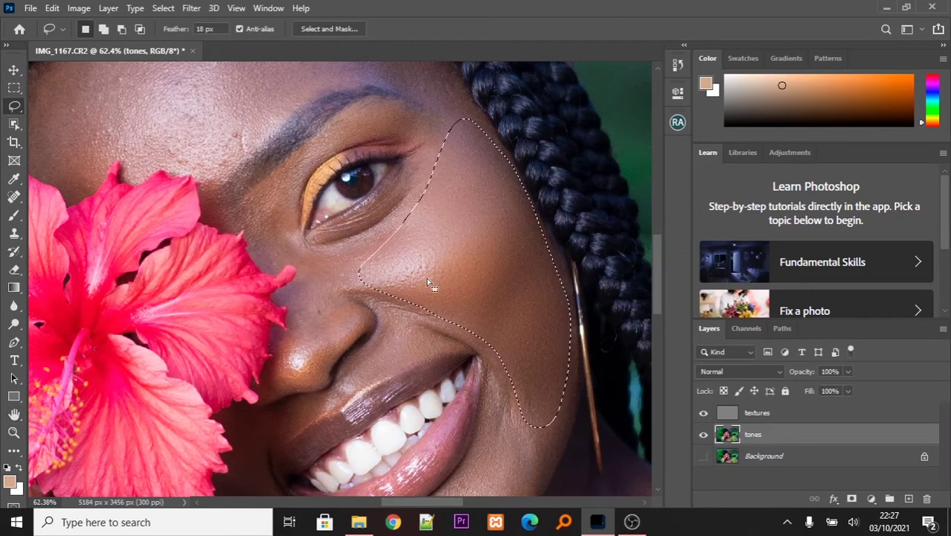
scroll(223, 273, "down", 3)
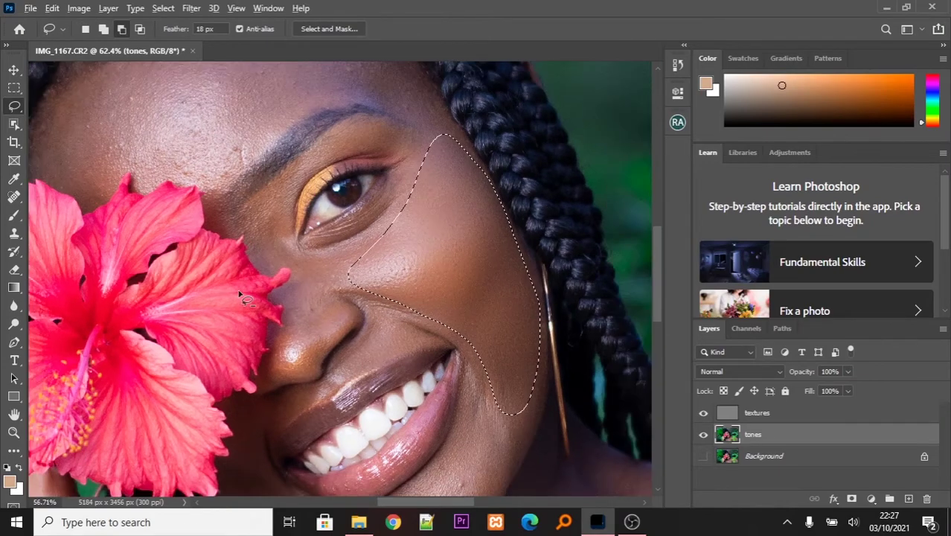
scroll(205, 254, "up", 3)
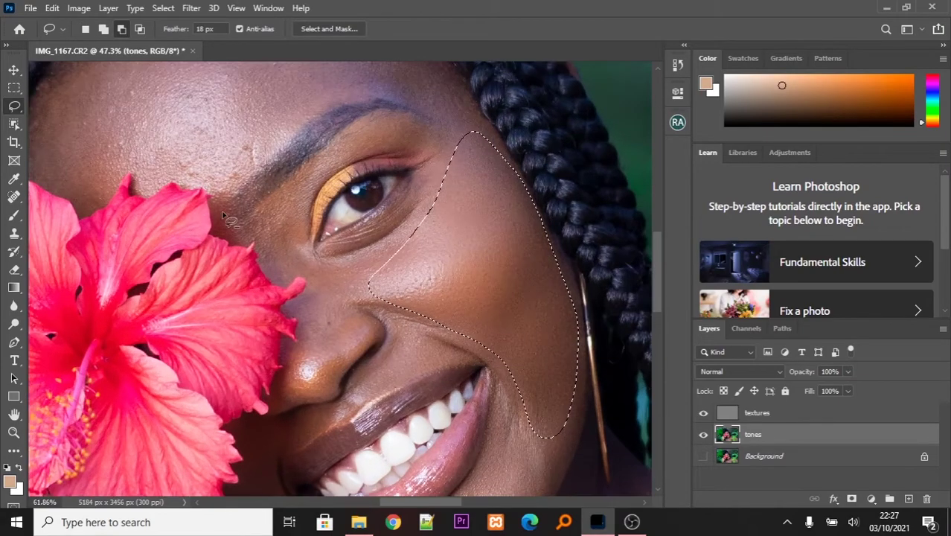
scroll(268, 235, "down", 1)
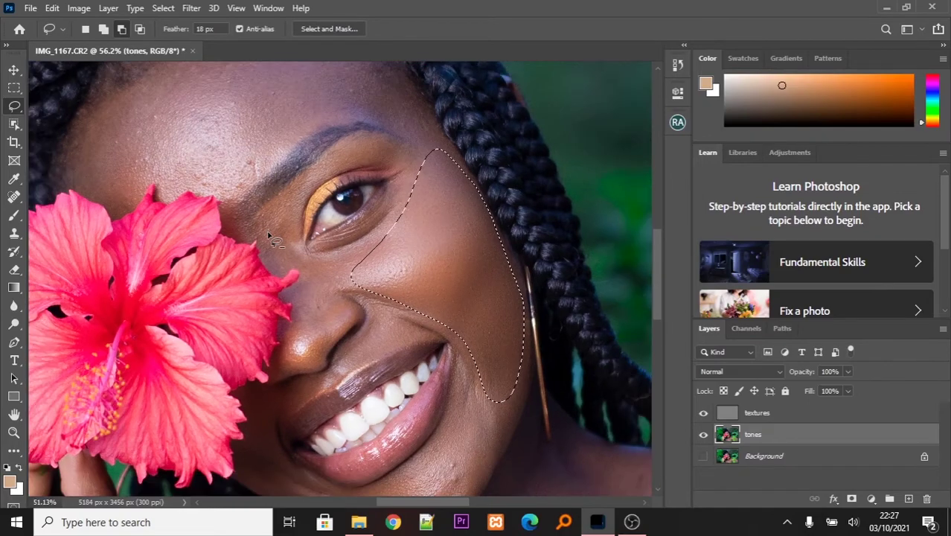
scroll(285, 253, "down", 1)
scroll(245, 236, "down", 1)
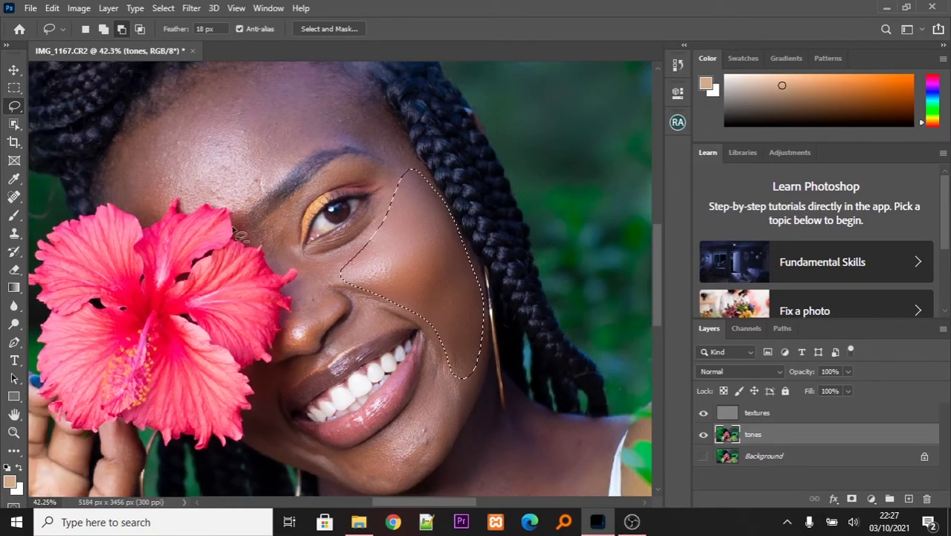
scroll(213, 235, "down", 1)
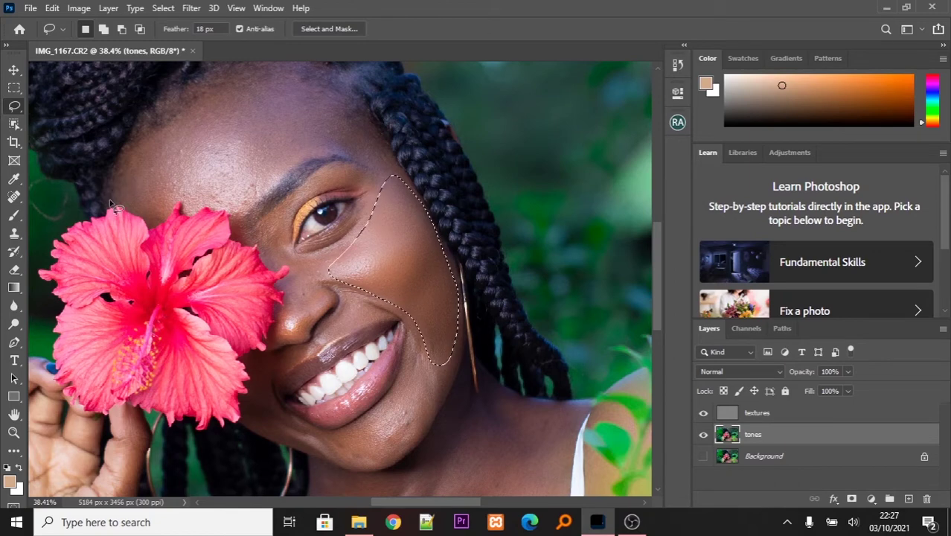
mouse_move(111, 200)
left_mouse_down()
mouse_move(119, 169)
mouse_move(165, 125)
mouse_move(281, 71)
mouse_move(332, 99)
mouse_move(355, 132)
left_mouse_up()
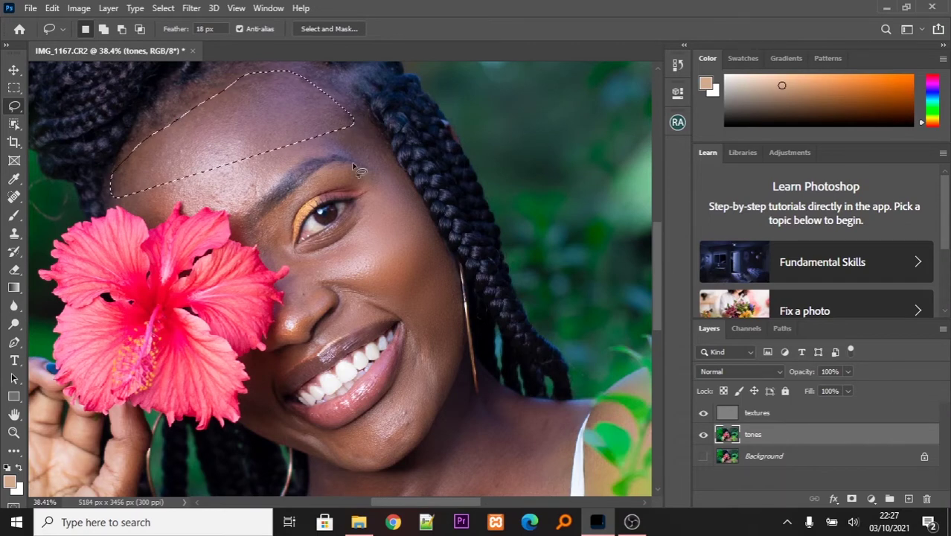
scroll(512, 385, "down", 2)
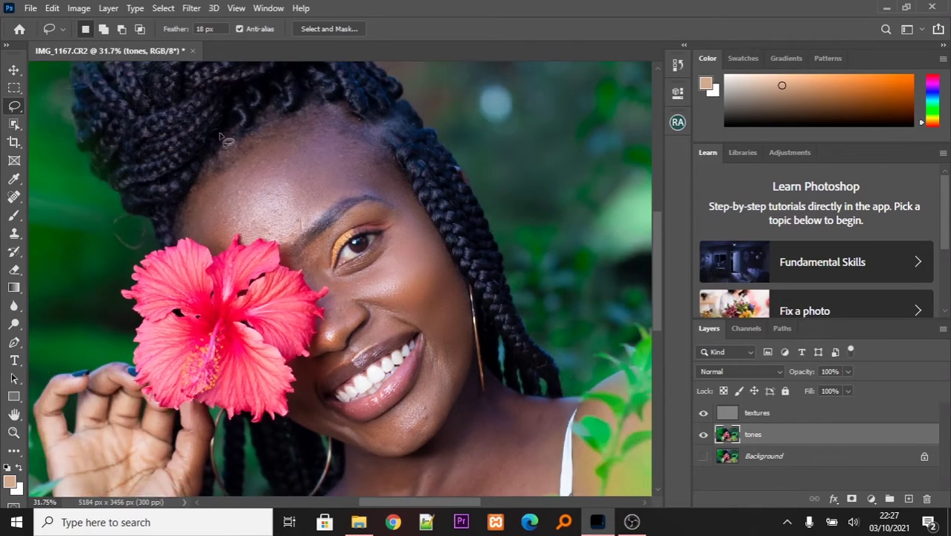
scroll(223, 137, "up", 2)
scroll(229, 142, "up", 1)
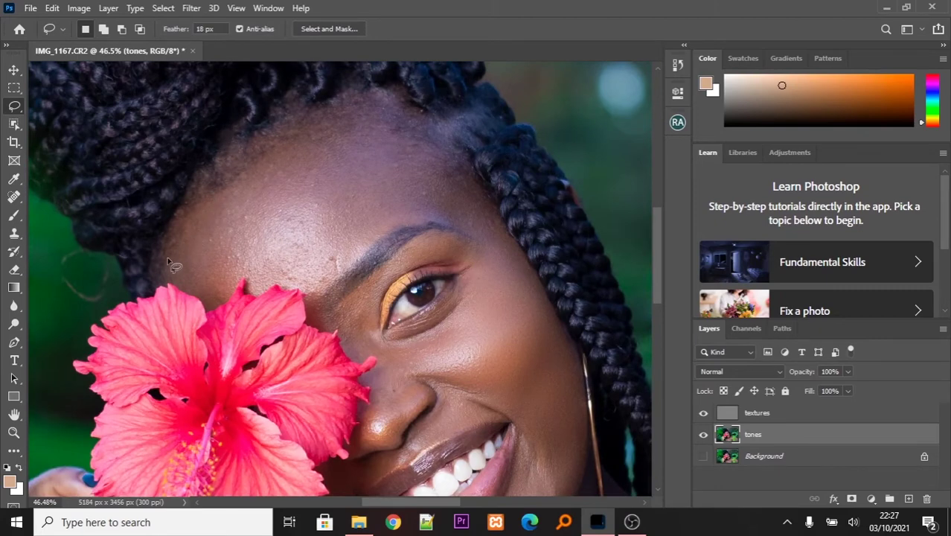
mouse_move(155, 275)
left_mouse_down()
mouse_move(201, 196)
mouse_move(344, 118)
mouse_move(406, 122)
mouse_move(468, 186)
mouse_move(476, 224)
mouse_move(418, 218)
left_mouse_up()
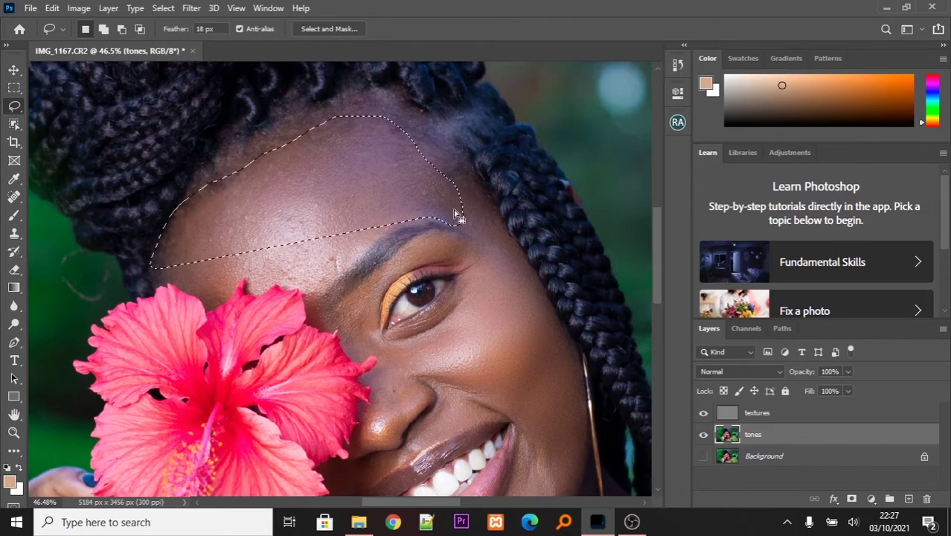
left_click(481, 199)
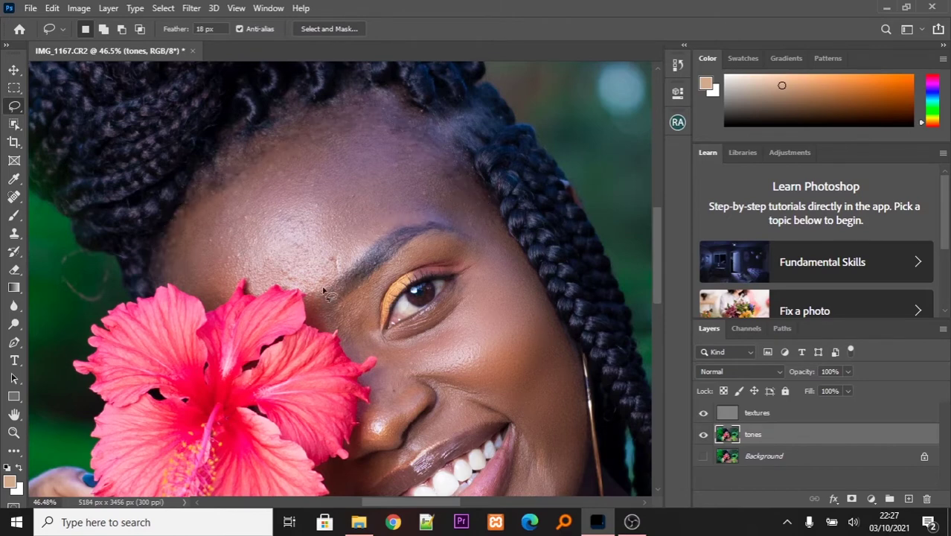
Lasso the forehead between the hairline, the eyebrow and the flower, and apply Gaussian Blur with an 18-pixel radius to it twice
mouse_move(461, 222)
left_mouse_down()
mouse_move(484, 190)
mouse_move(417, 146)
mouse_move(350, 127)
mouse_move(238, 177)
mouse_move(192, 219)
left_mouse_up()
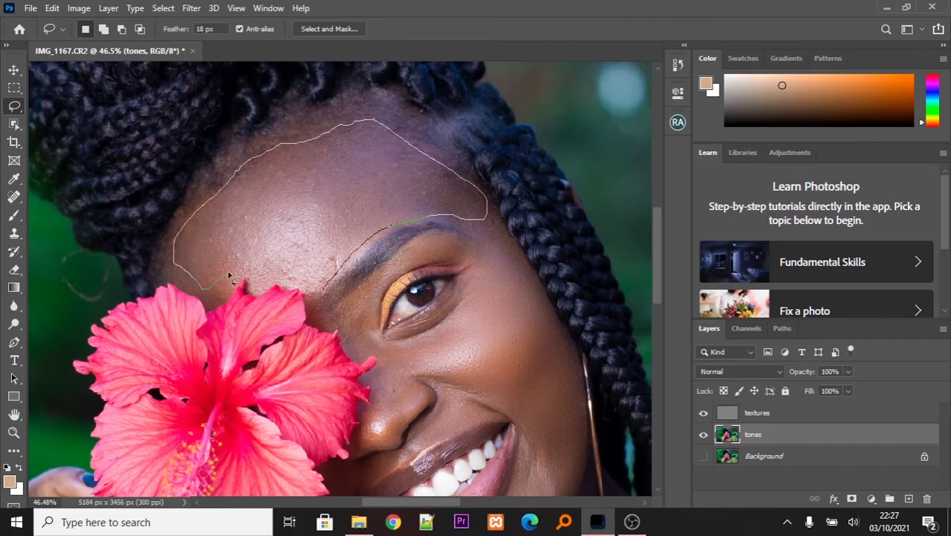
left_click_drag(312, 285, 319, 290)
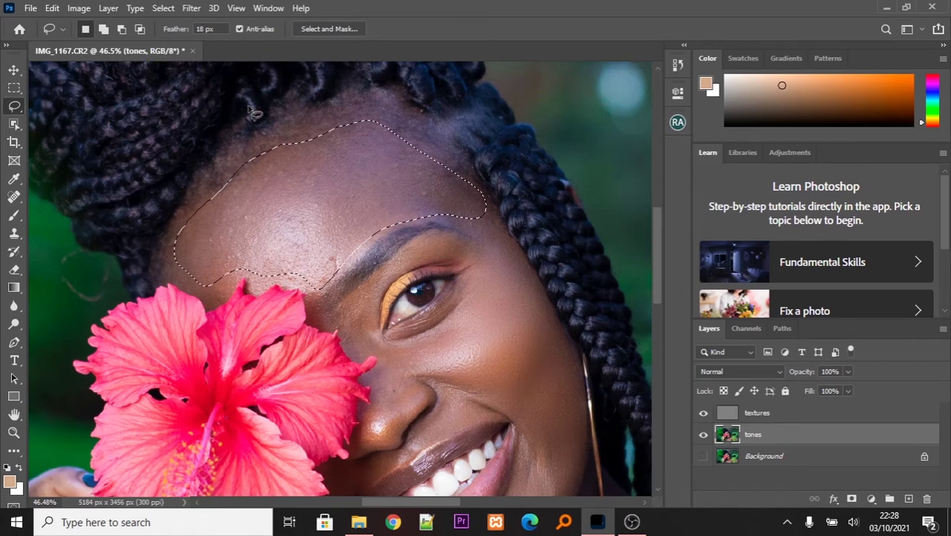
scroll(285, 130, "up", 2)
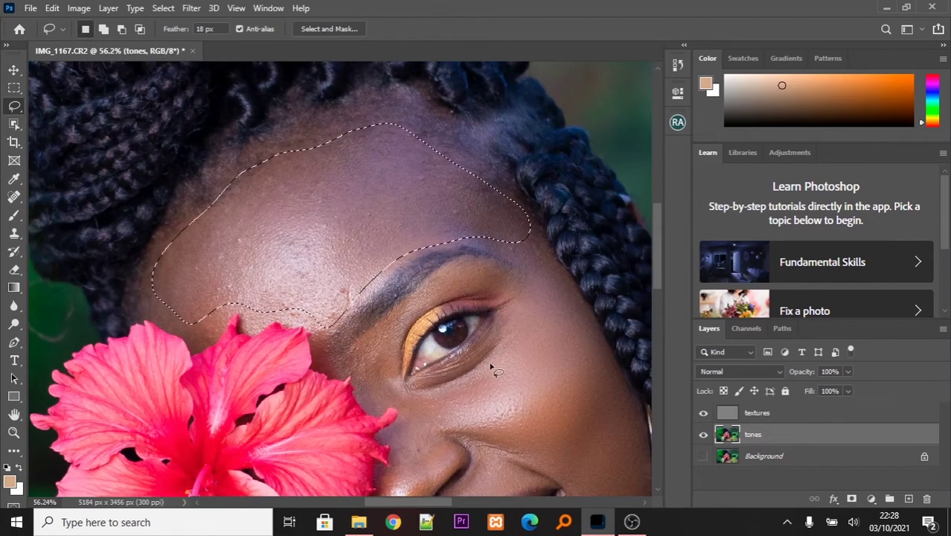
left_click(190, 9)
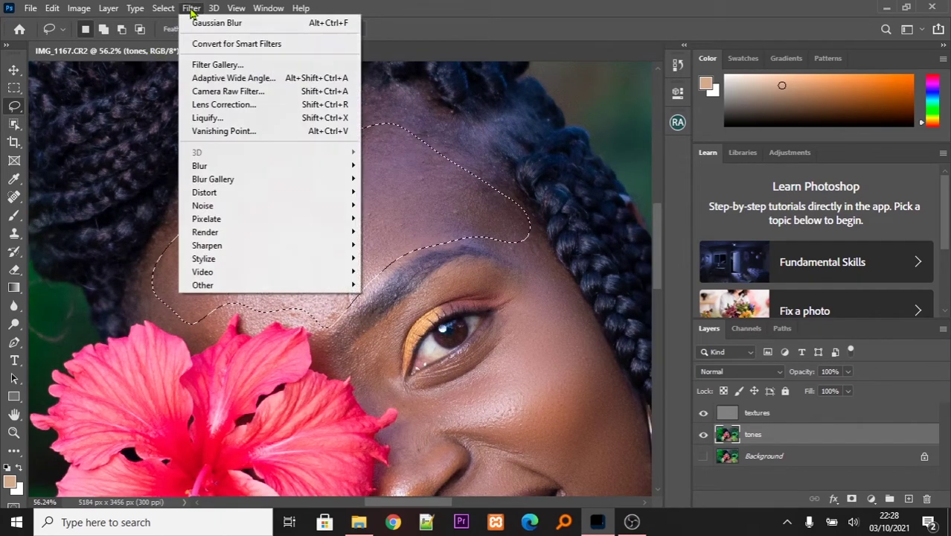
left_click(208, 24)
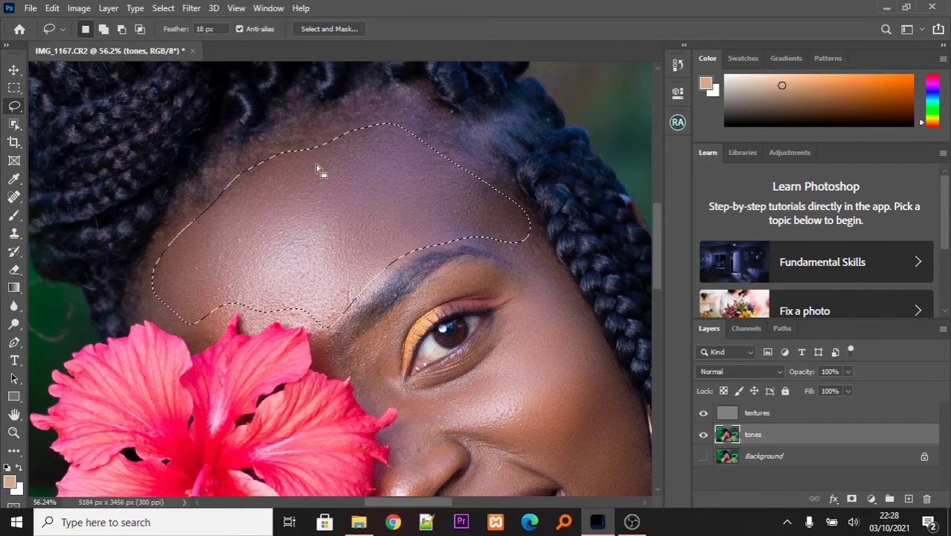
left_click(192, 9)
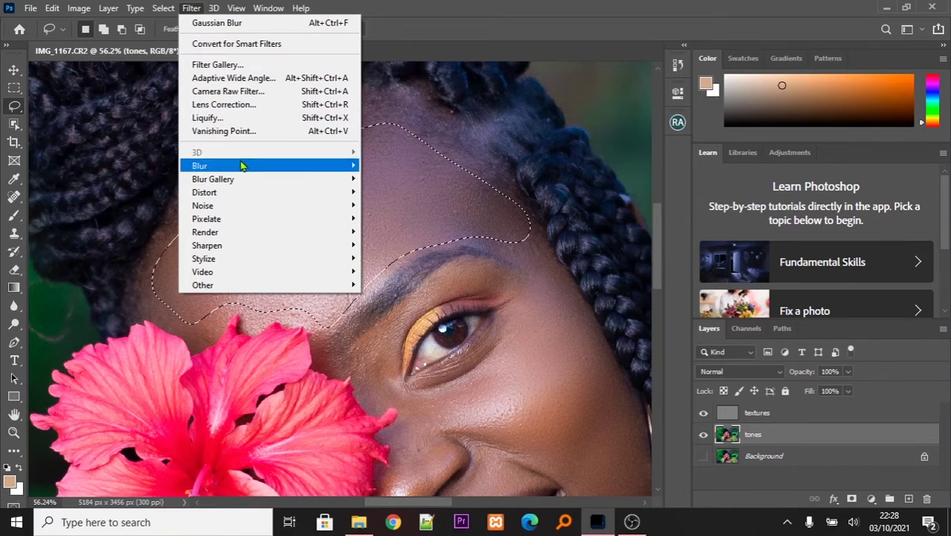
mouse_move(244, 165)
left_click(404, 215)
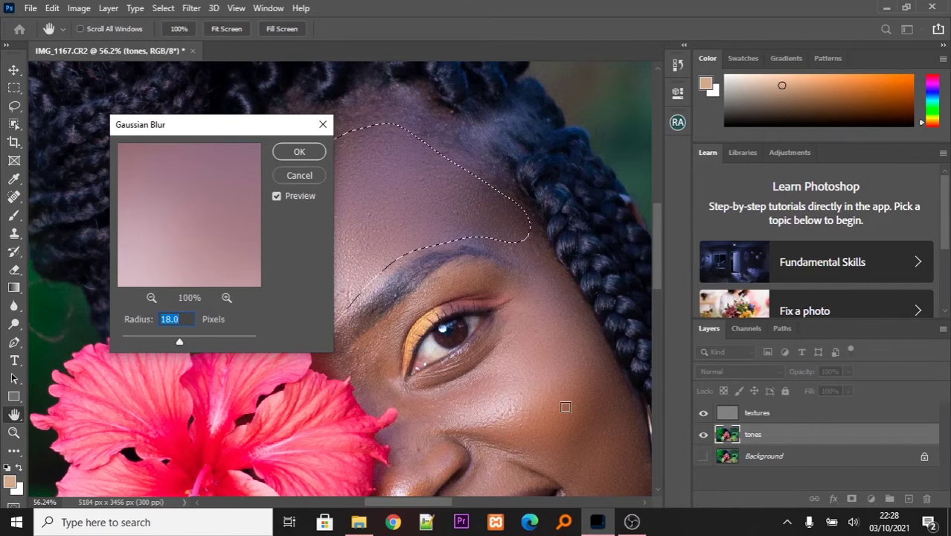
left_click(298, 151)
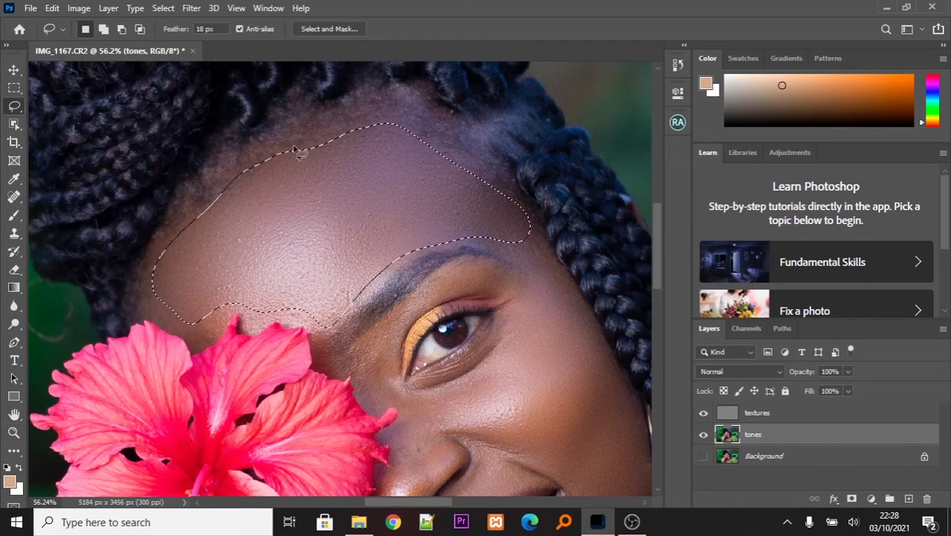
Lasso the chin skin below the lower lip, from the mouth corner down to the chin, and repeat the last Gaussian Blur on it
scroll(392, 117, "down", 3)
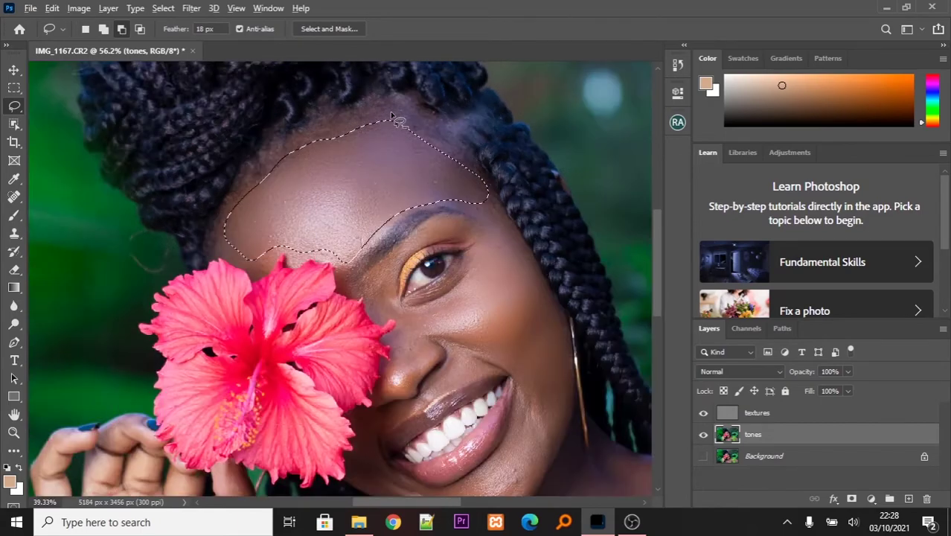
scroll(392, 117, "down", 2)
scroll(399, 453, "up", 4)
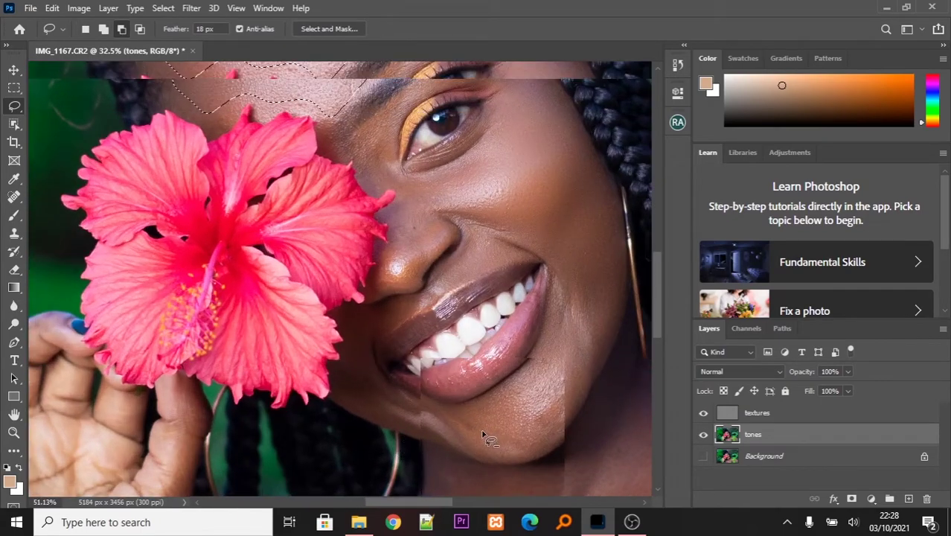
scroll(483, 434, "up", 1)
left_click_drag(566, 272, 565, 310)
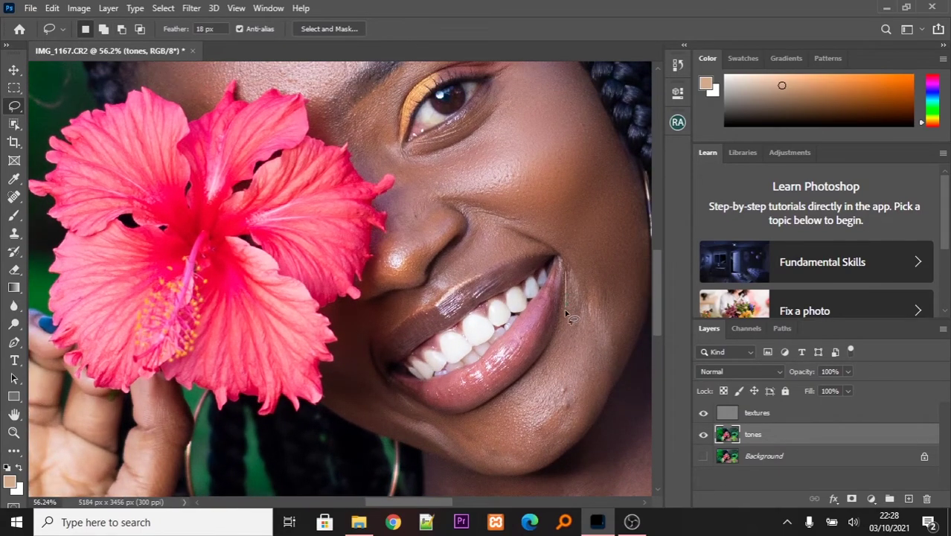
mouse_move(466, 453)
left_mouse_down()
mouse_move(507, 466)
mouse_move(569, 435)
mouse_move(597, 397)
mouse_move(611, 344)
mouse_move(584, 283)
left_mouse_up()
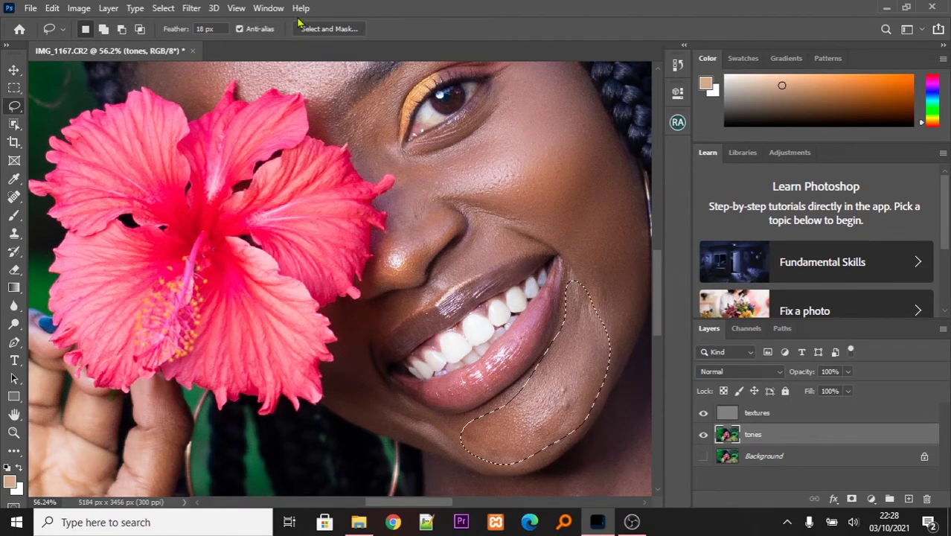
left_click(191, 8)
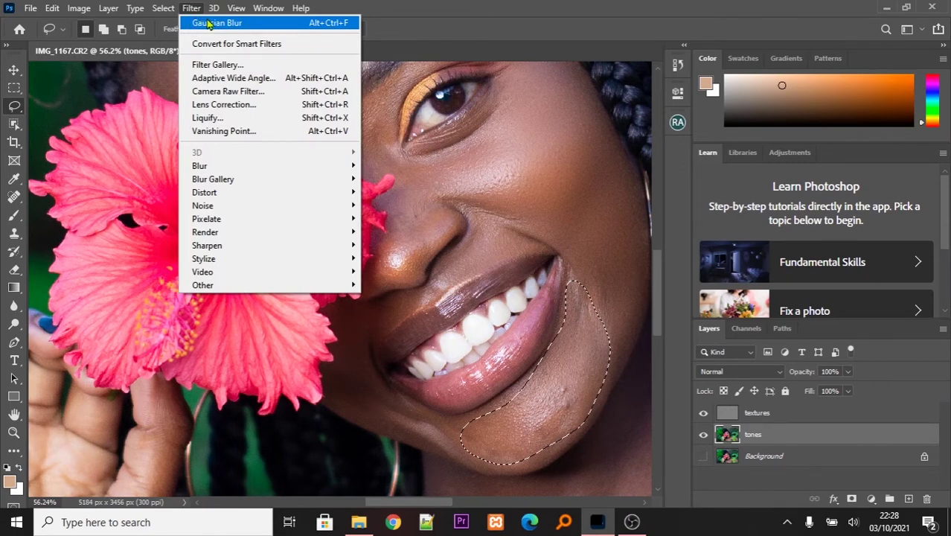
left_click(211, 23)
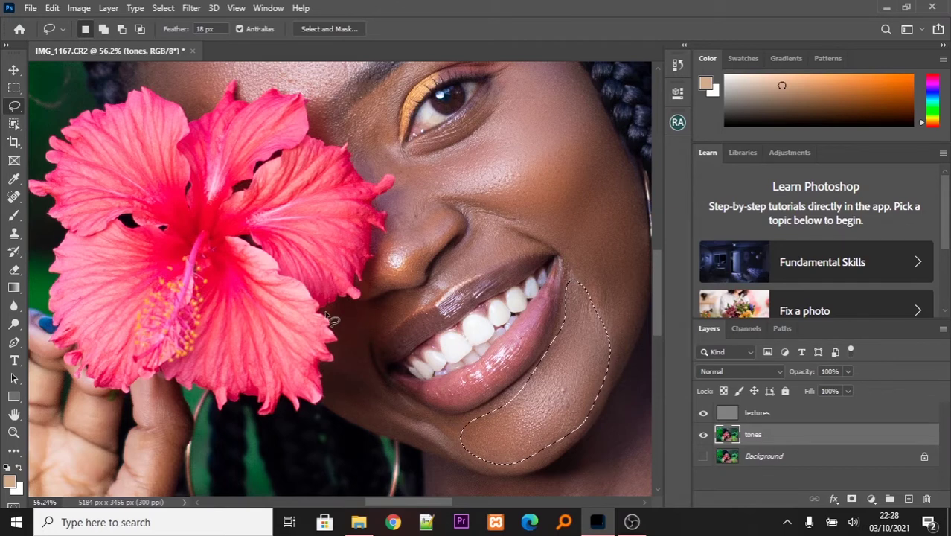
Deselect the chin, lasso the skin between the flower and the mouth corner, and repeat the last Gaussian Blur on it
key("ctrl+d")
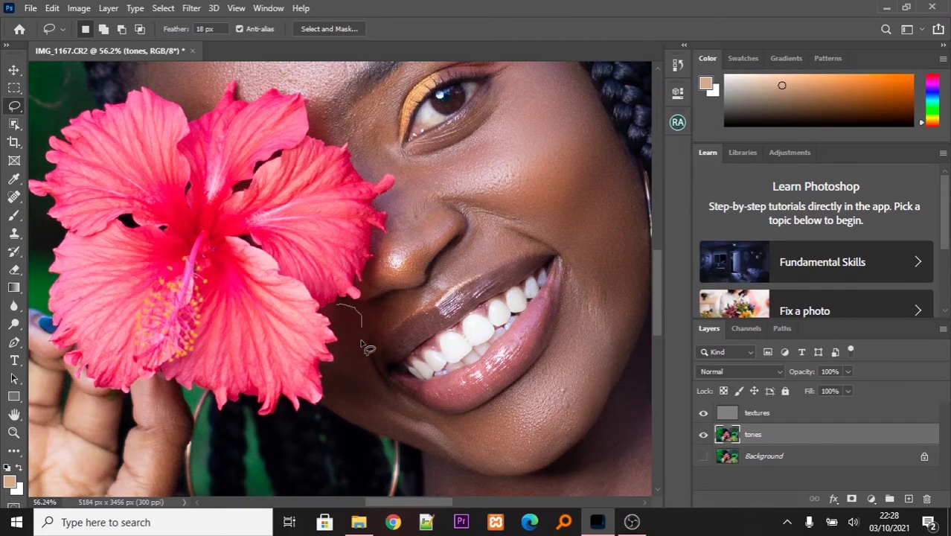
mouse_move(362, 342)
left_mouse_down()
mouse_move(411, 419)
mouse_move(380, 424)
mouse_move(334, 404)
mouse_move(322, 371)
mouse_move(343, 354)
mouse_move(340, 311)
left_mouse_up()
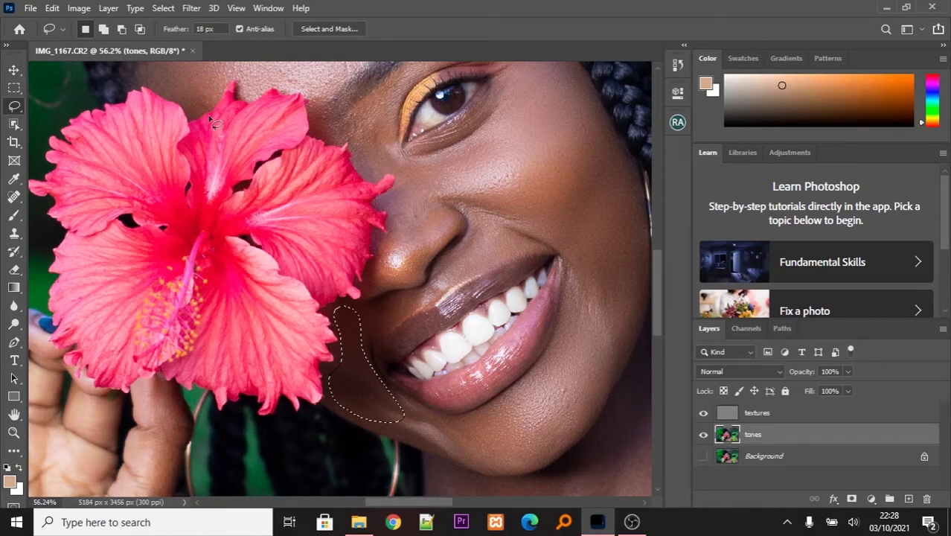
left_click(189, 8)
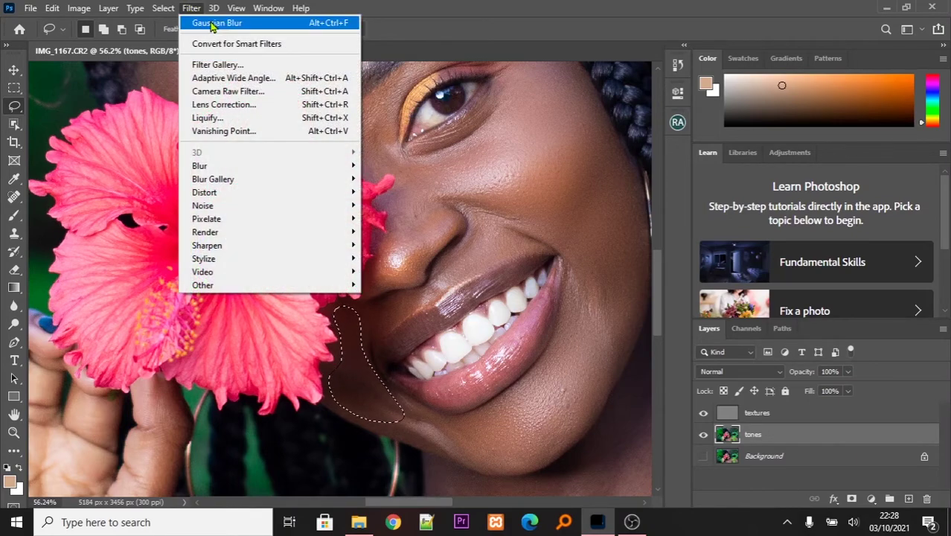
left_click(213, 21)
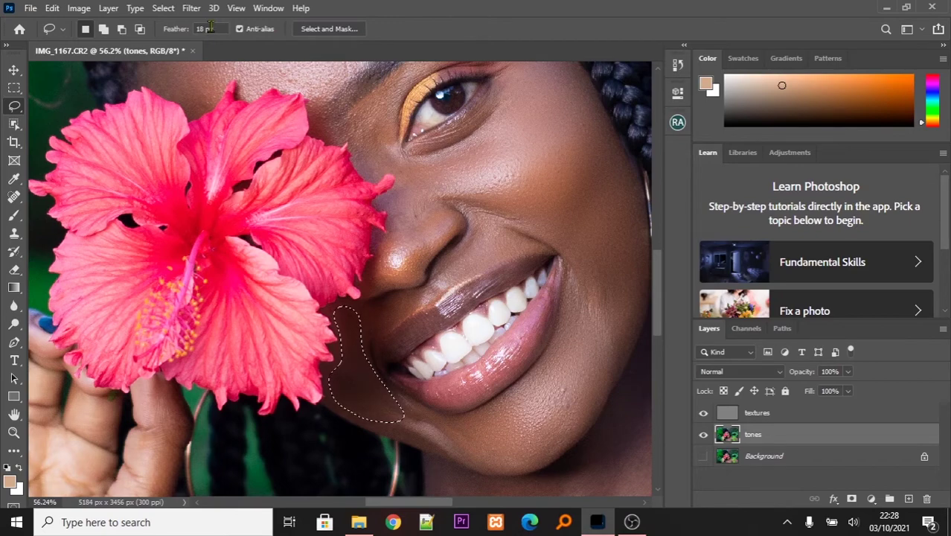
Lasso the skin between the nose and the upper lip, and repeat the last Gaussian Blur on it
scroll(298, 290, "down", 3)
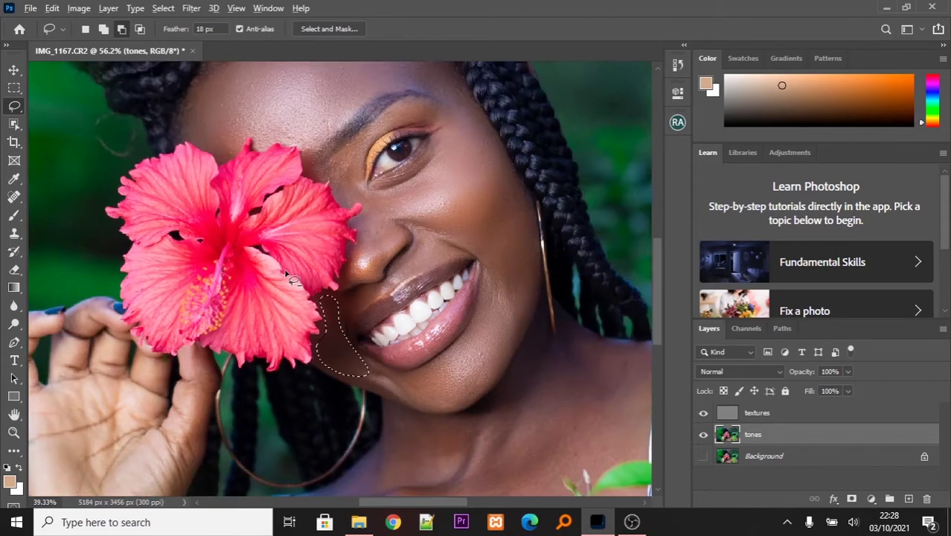
scroll(405, 340, "up", 3)
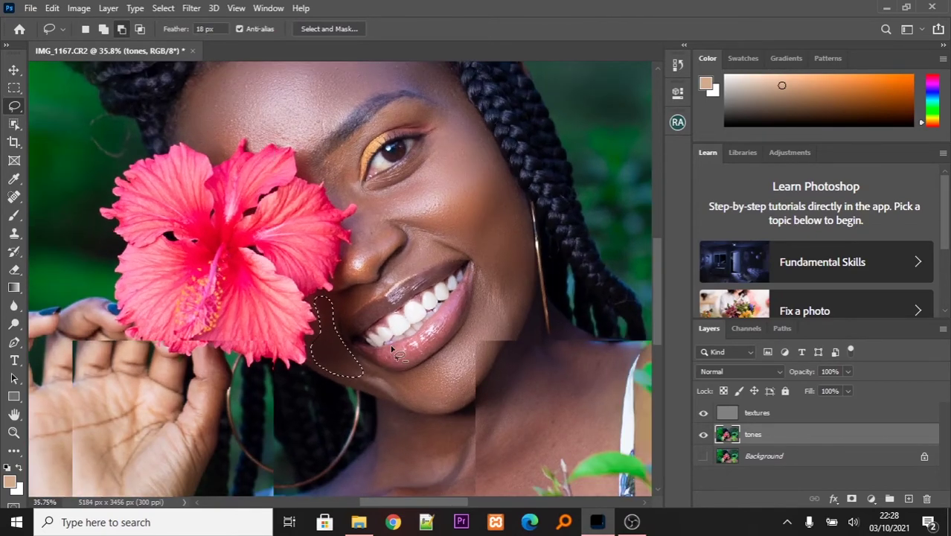
scroll(408, 343, "up", 3)
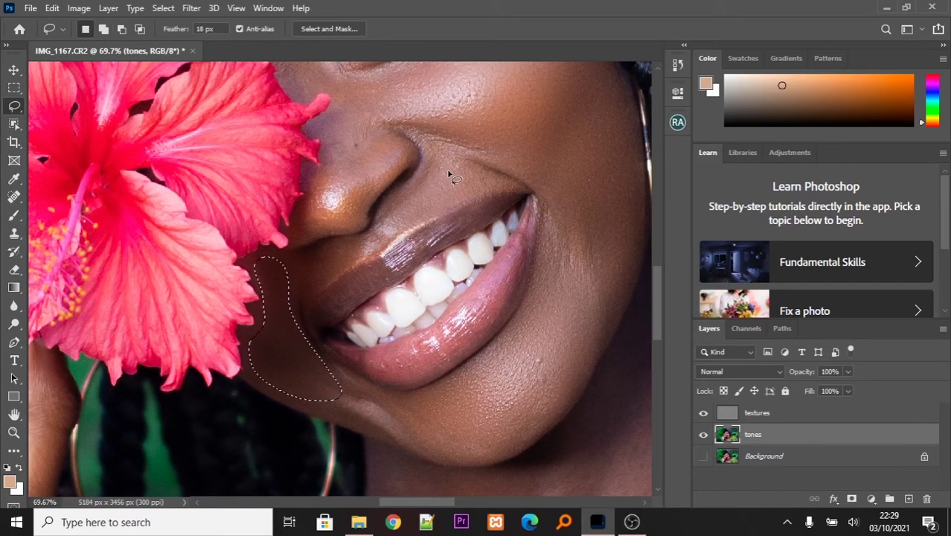
left_click_drag(425, 138, 418, 177)
mouse_move(365, 238)
left_mouse_down()
mouse_move(318, 253)
mouse_move(313, 284)
mouse_move(347, 268)
left_mouse_up()
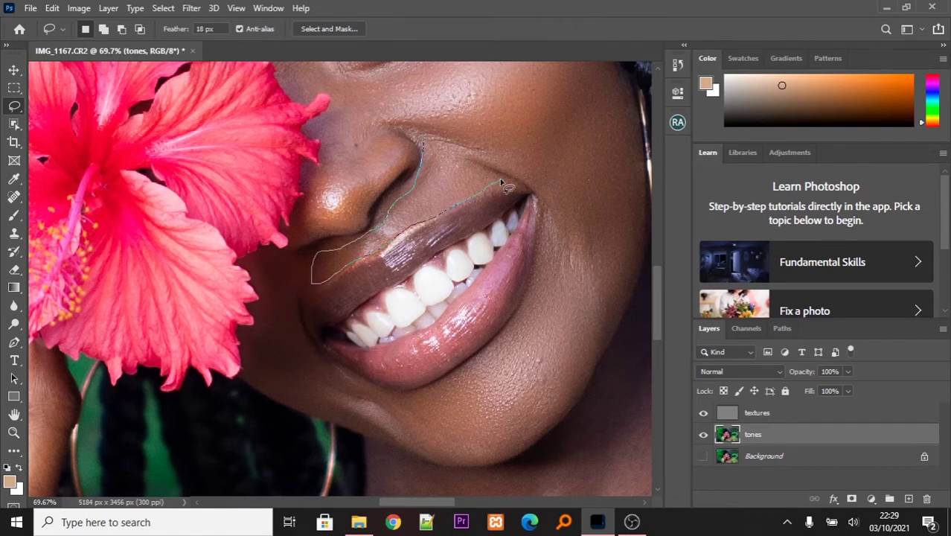
left_click_drag(424, 144, 426, 146)
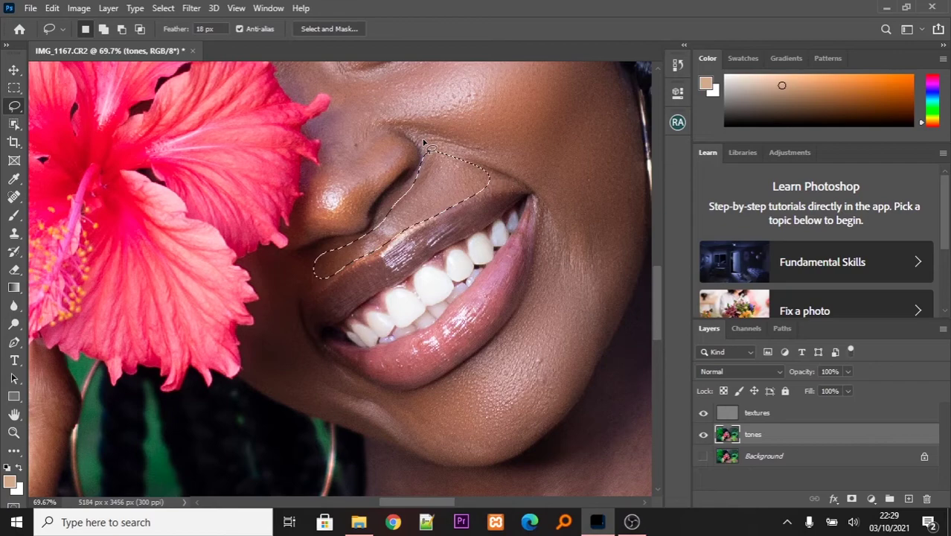
left_click(191, 8)
left_click(199, 24)
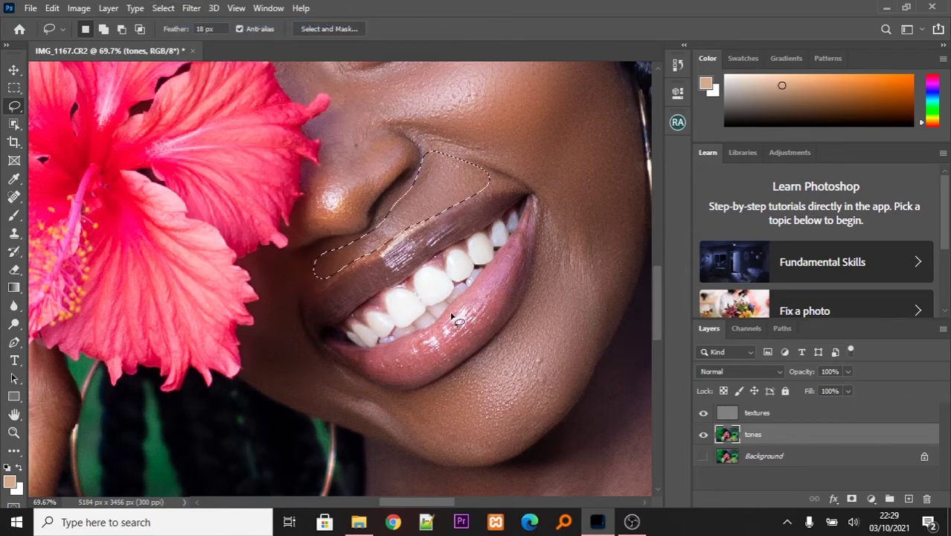
Lasso the nose, the inner eye corner and the upper eyelid below the eyebrow, subtracting the flower petal's tip from the selection
scroll(510, 402, "down", 3)
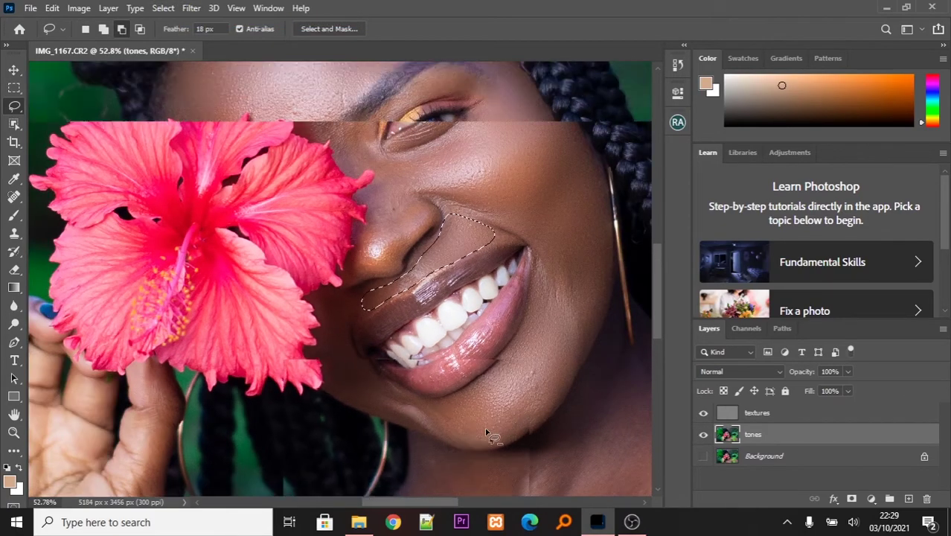
scroll(444, 346, "down", 1)
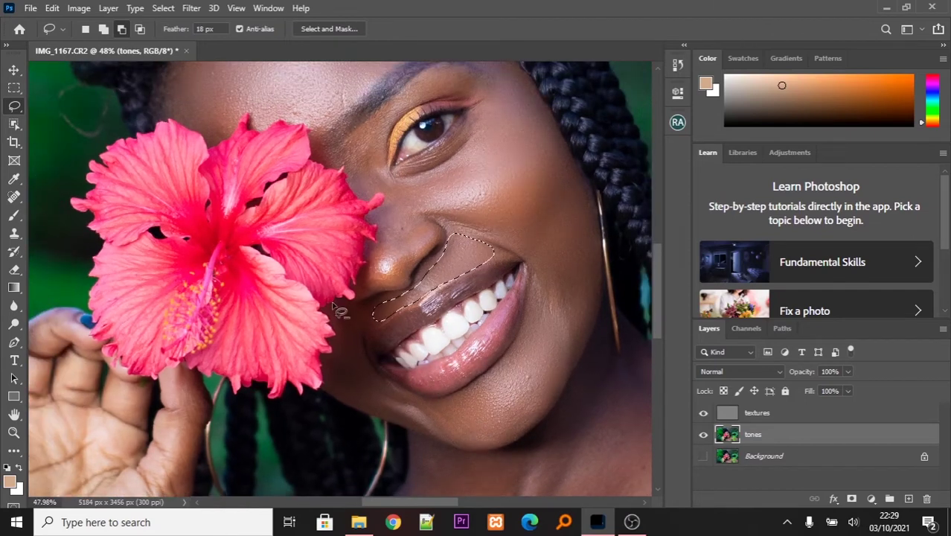
scroll(340, 310, "down", 1)
scroll(405, 94, "up", 3)
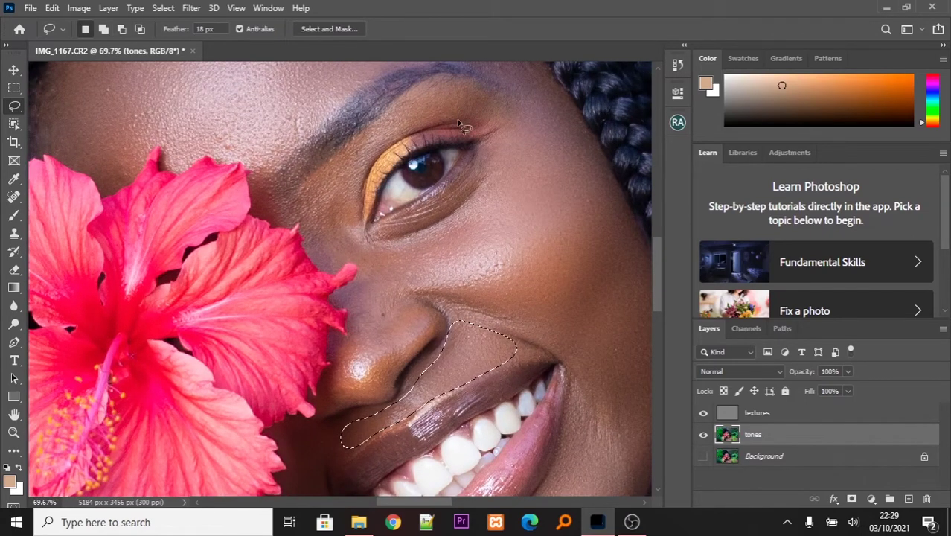
left_click(347, 304)
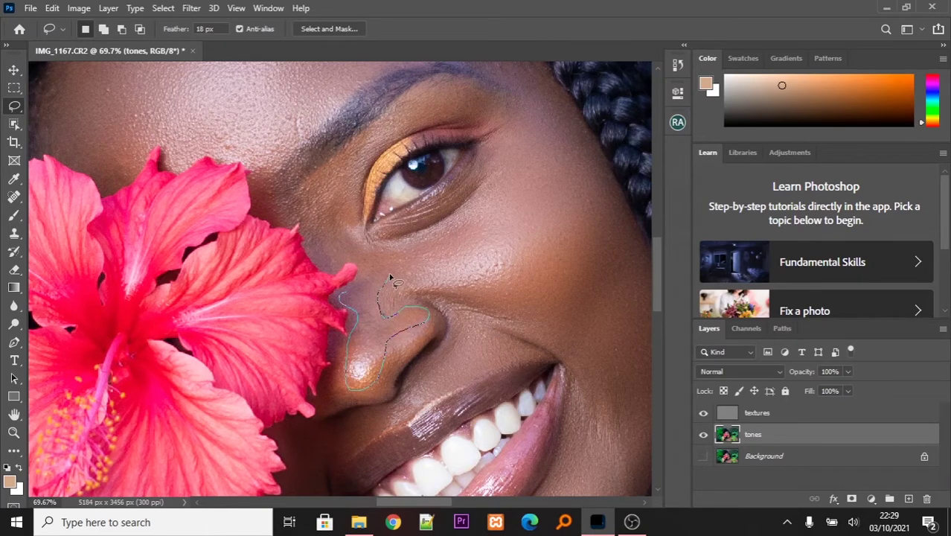
left_click_drag(397, 131, 451, 112)
mouse_move(322, 257)
left_mouse_down()
mouse_move(358, 261)
mouse_move(343, 241)
left_mouse_up()
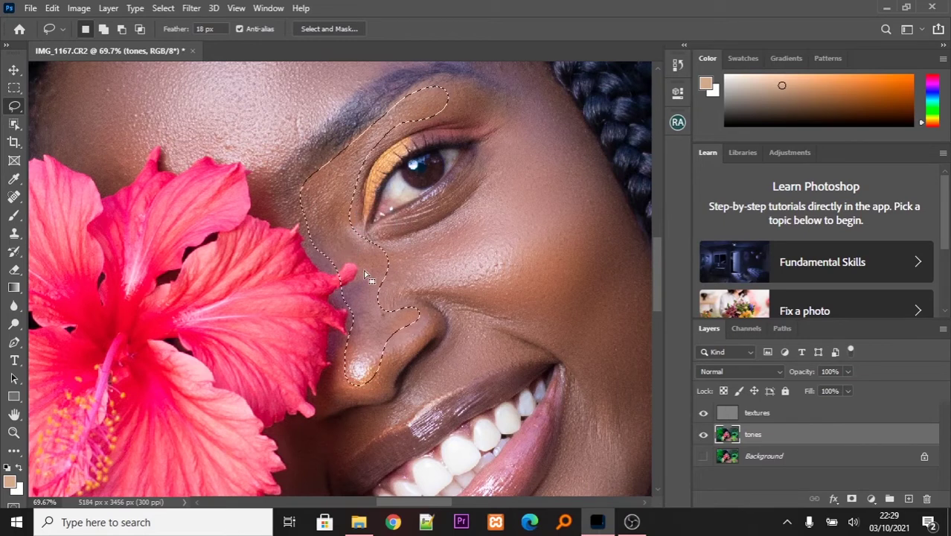
key("alt")
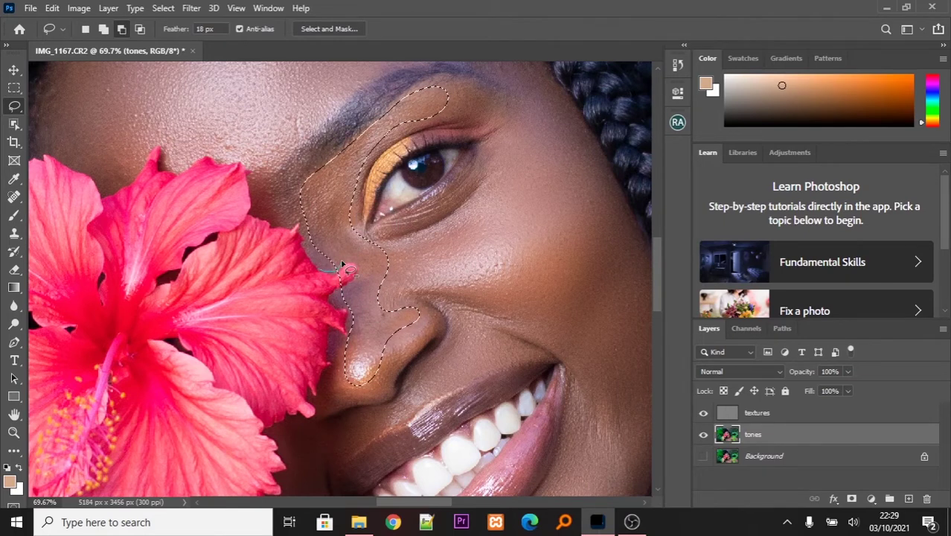
left_click_drag(355, 280, 323, 290)
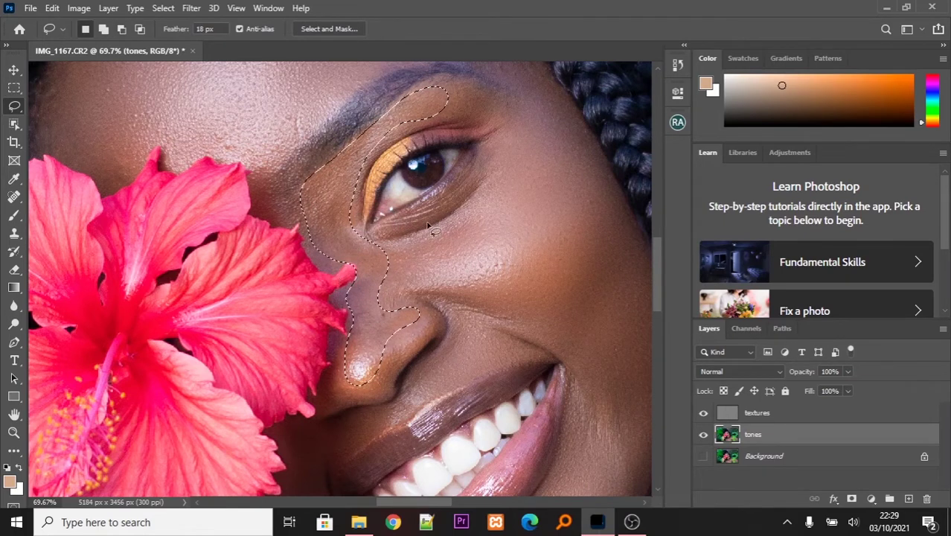
Repeat the last Gaussian Blur on the selected nose and eyelid skin, and clear the selection
scroll(387, 184, "down", 1)
scroll(387, 184, "down", 1)
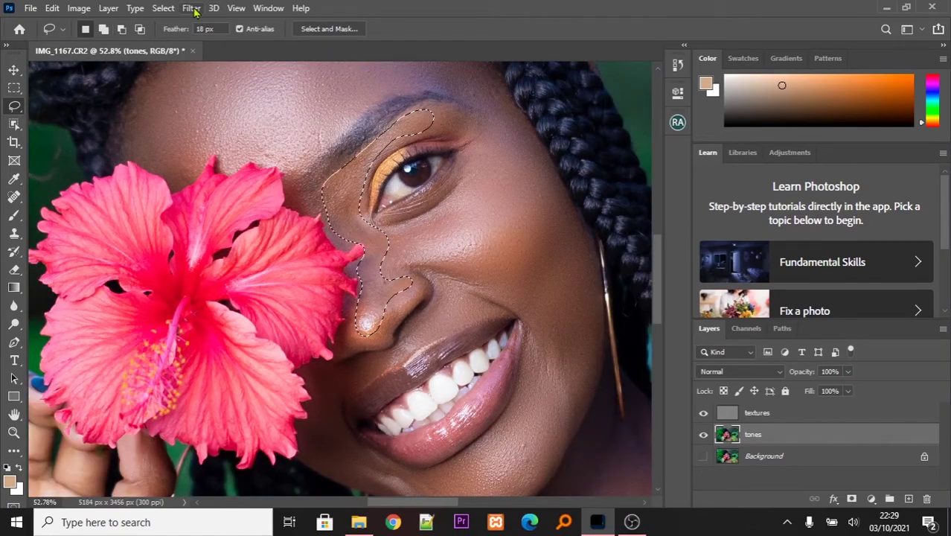
left_click(191, 8)
left_click(195, 23)
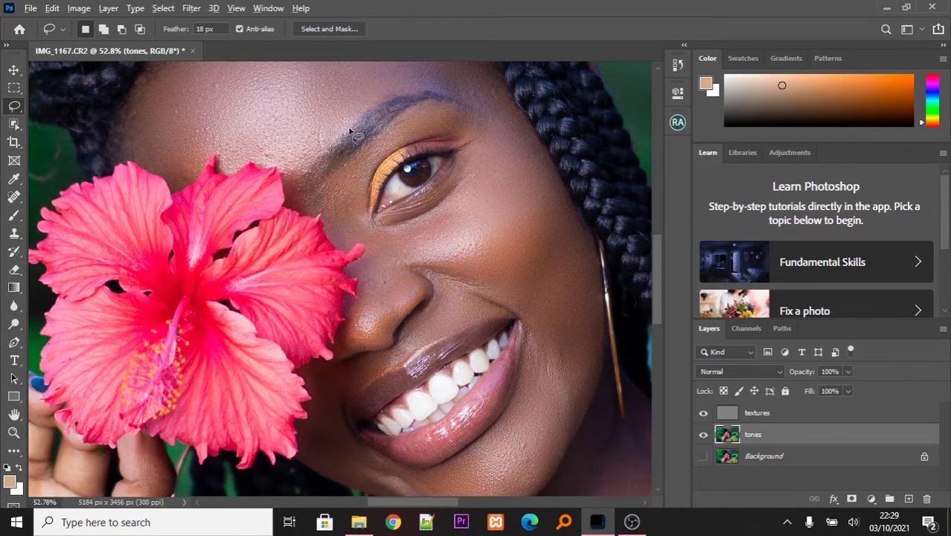
Show the Background layer and put the textures and tones layers together into a new group
scroll(350, 132, "down", 2)
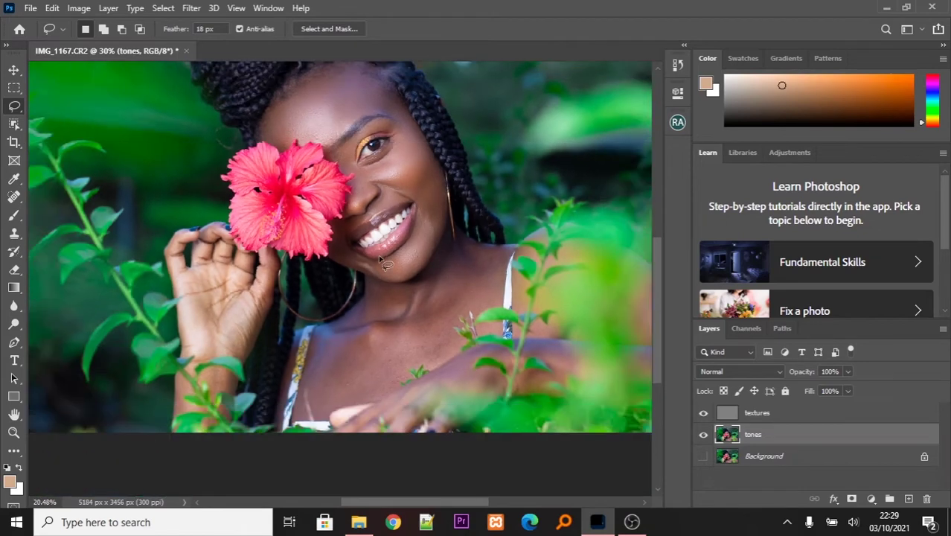
scroll(382, 297, "up", 3)
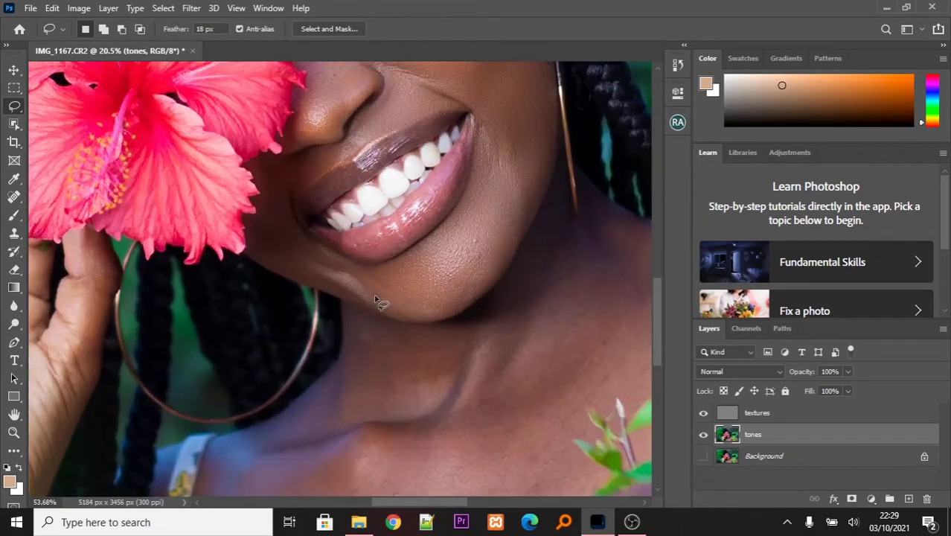
scroll(377, 300, "down", 2)
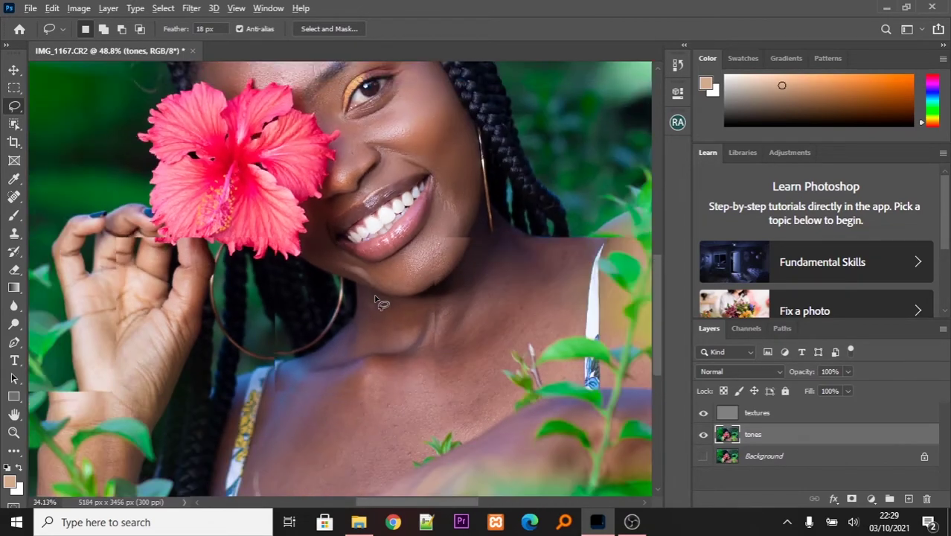
scroll(377, 300, "down", 2)
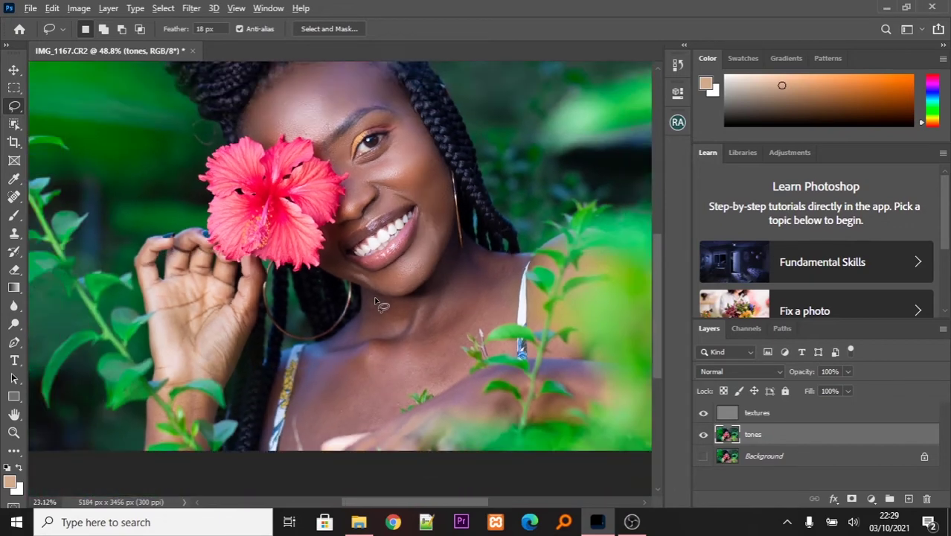
scroll(378, 301, "down", 2)
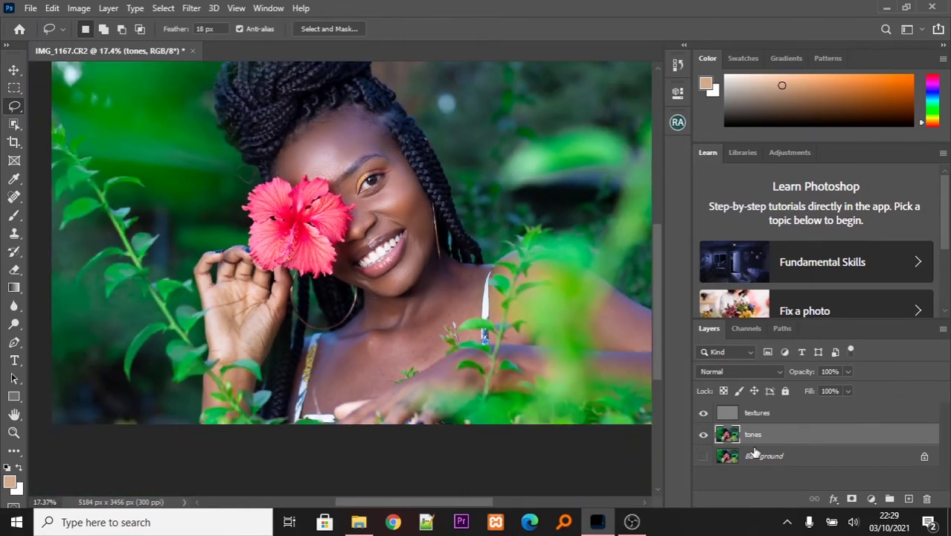
left_click(765, 459)
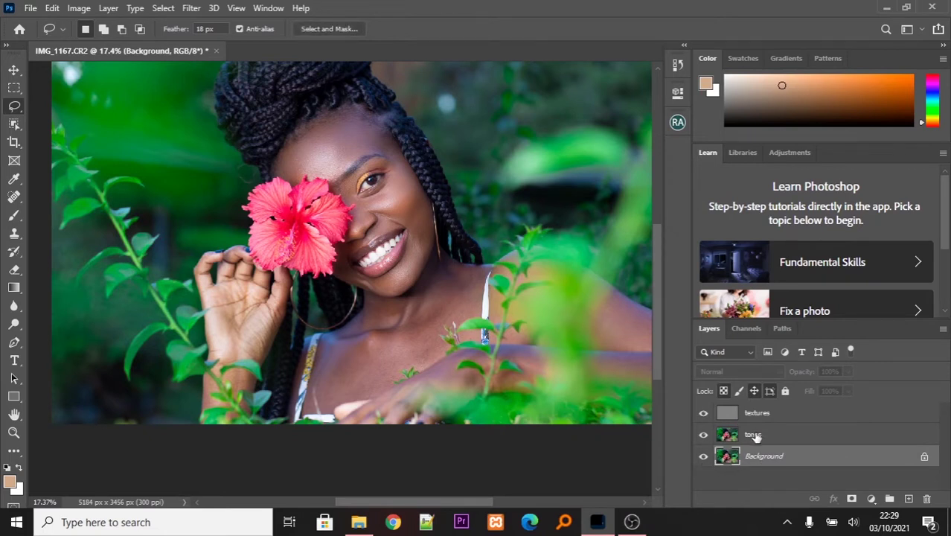
left_click(757, 438)
left_click(768, 419, "shift")
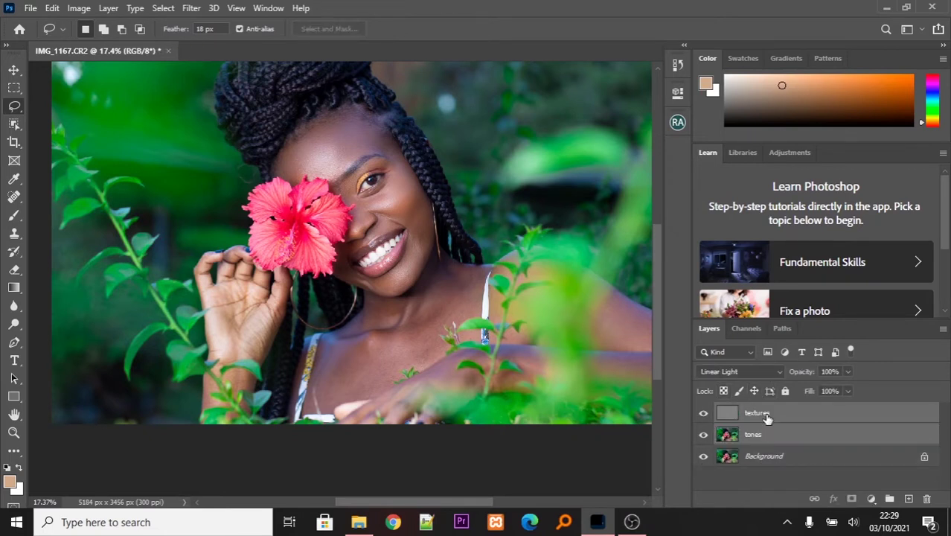
left_click_drag(763, 417, 889, 498)
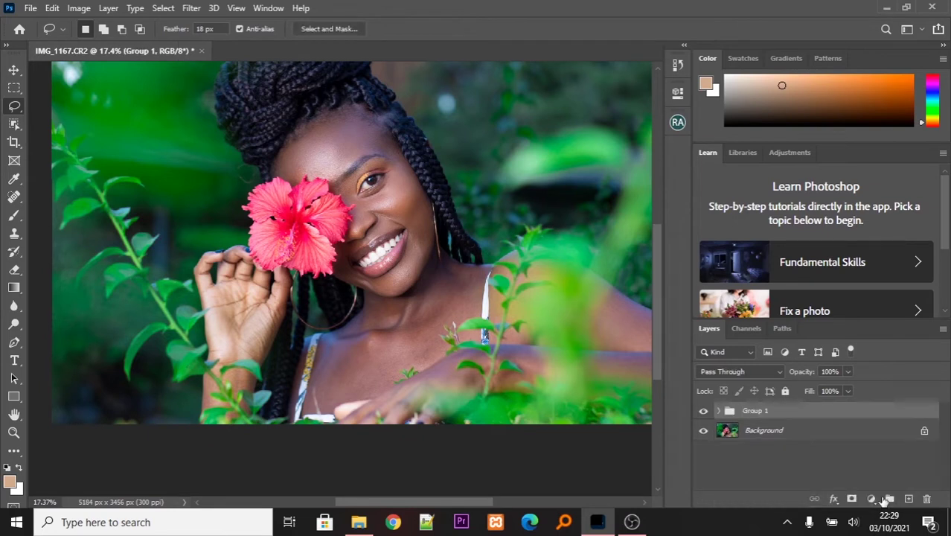
Toggle the retouching group's visibility, in the full view and closer on the face, to compare before and after
left_click(703, 412)
left_click(702, 414)
left_click(703, 413)
left_click(702, 414)
left_click(702, 414)
scroll(356, 114, "up", 5)
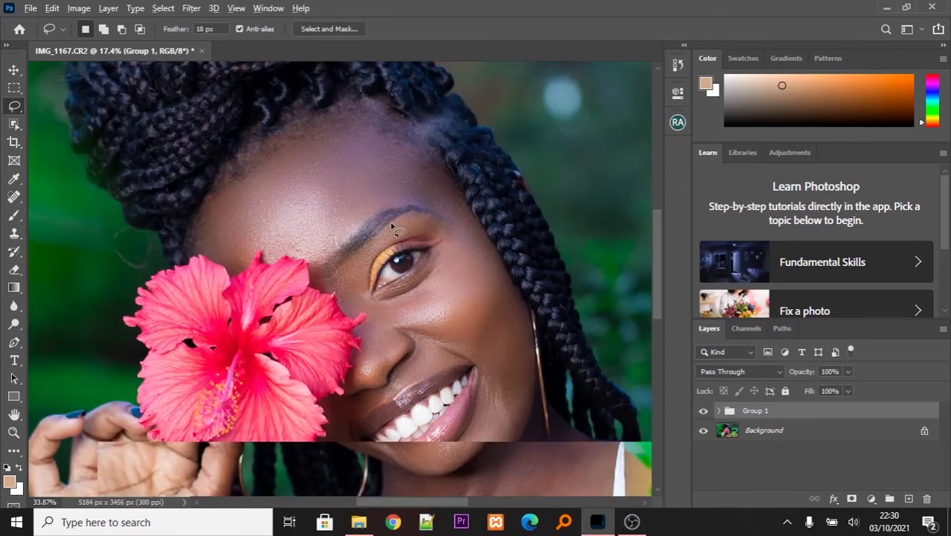
scroll(397, 262, "up", 1)
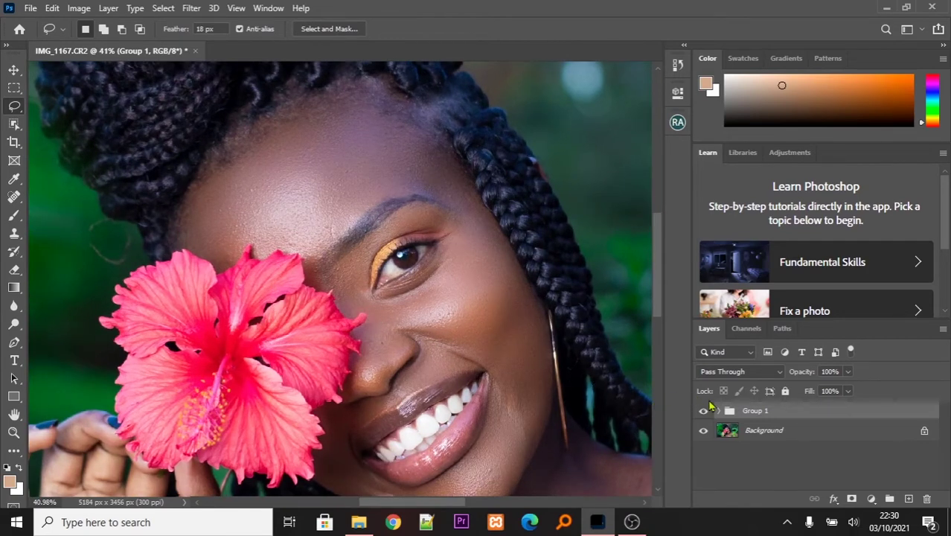
left_click(702, 414)
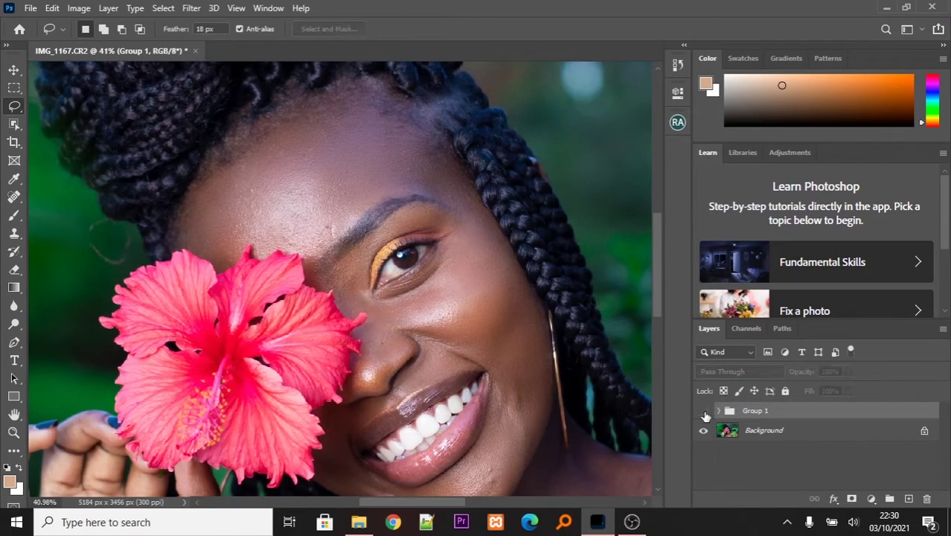
left_click(704, 414)
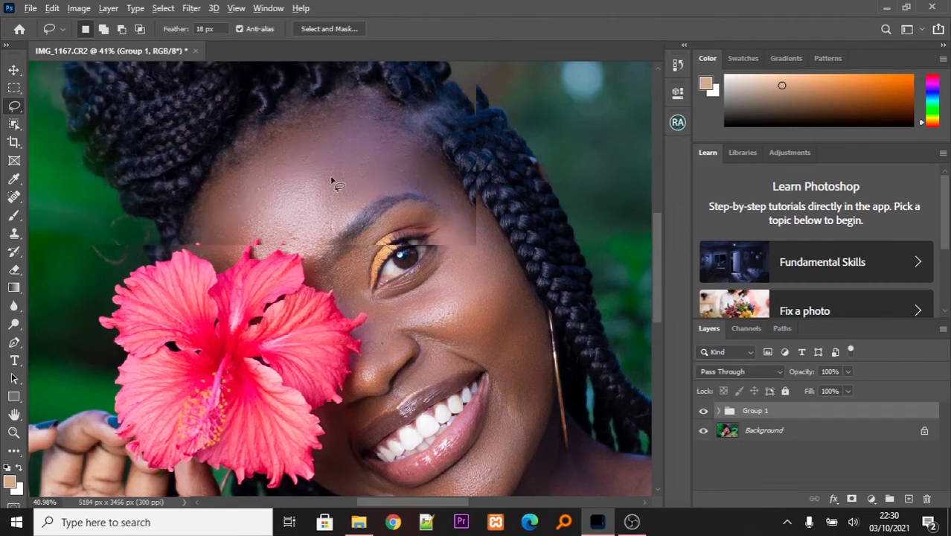
scroll(330, 181, "down", 3)
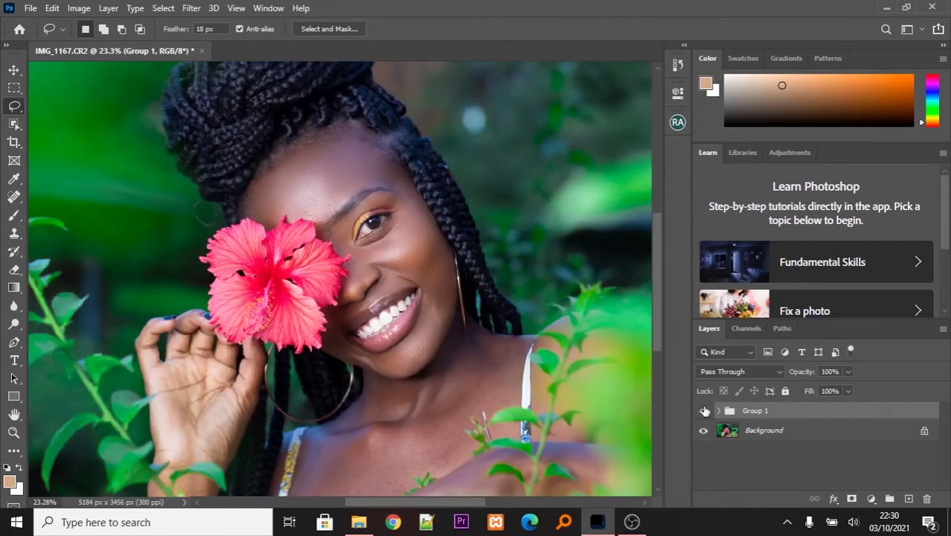
Expand the retouching group, compare the image with the group off and on, and hide the textures layer to view the tones alone
left_click(720, 412)
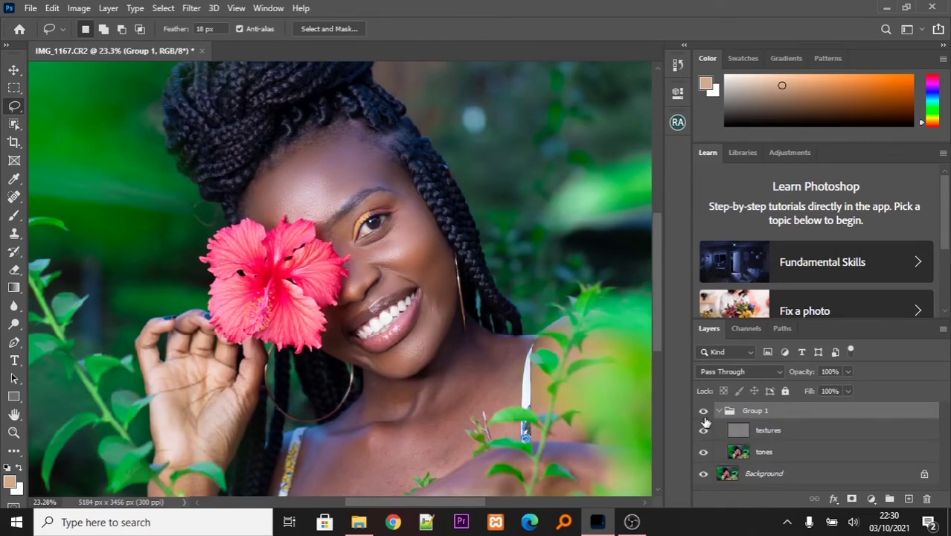
left_click(704, 413)
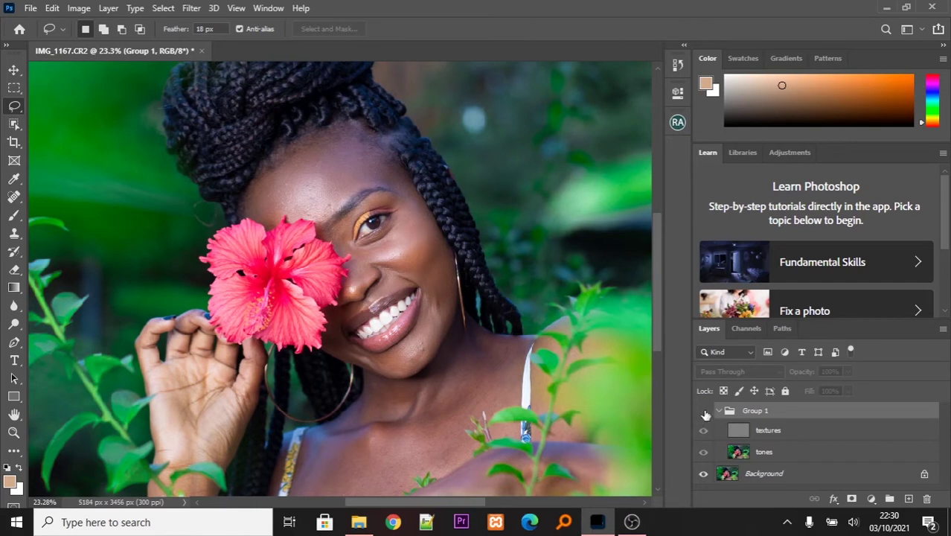
left_click(704, 413)
left_click(704, 431)
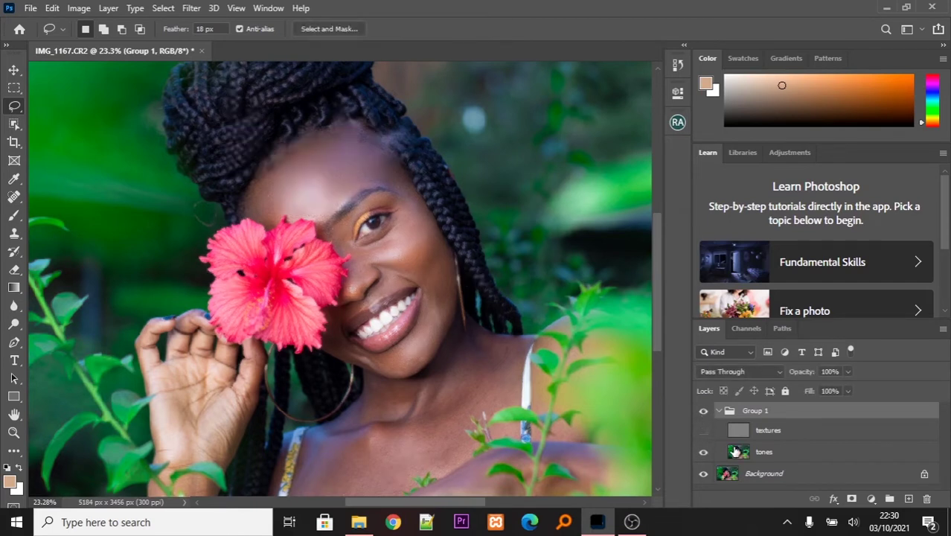
Select the tones layer and show the textures layer above it again
left_click(778, 452)
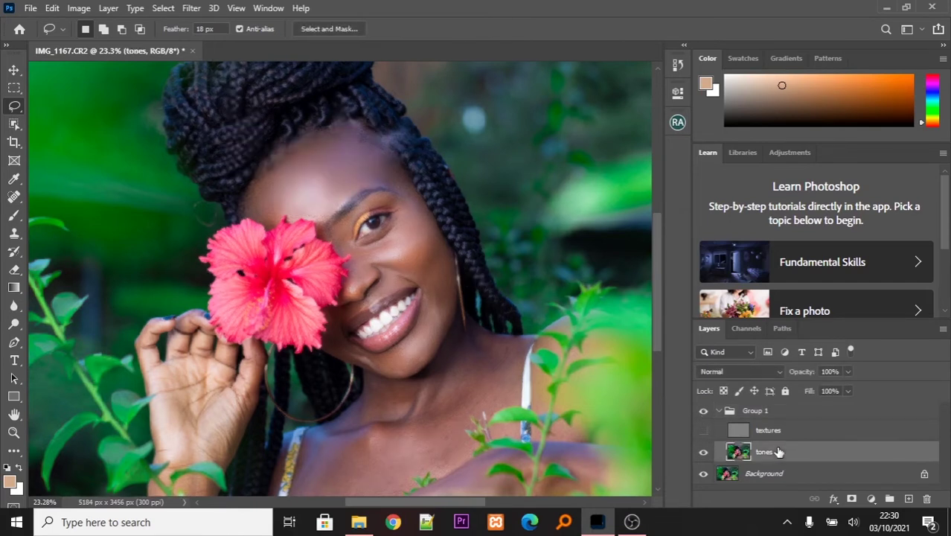
left_click(705, 432)
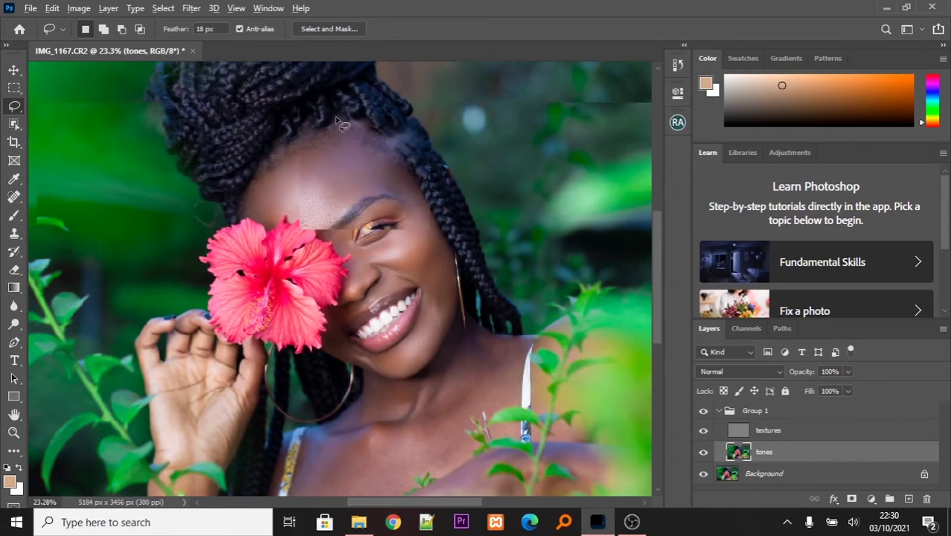
scroll(339, 119, "down", 2)
scroll(358, 463, "up", 2)
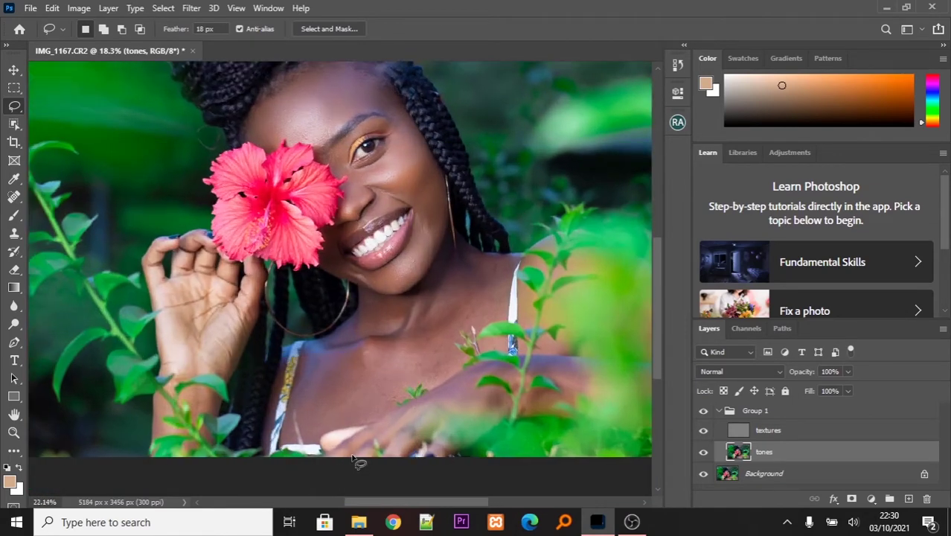
scroll(354, 458, "up", 5)
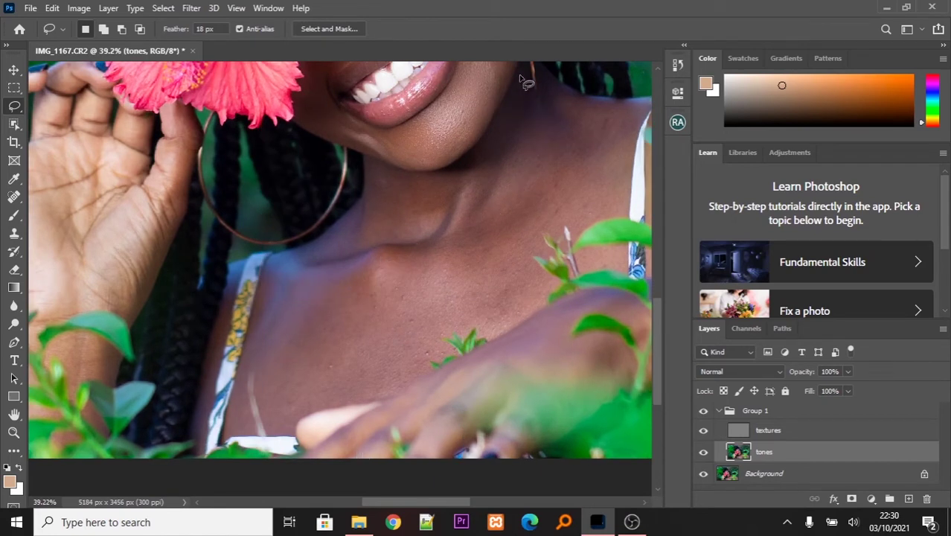
mouse_move(519, 74)
left_mouse_down()
mouse_move(459, 169)
mouse_move(381, 177)
mouse_move(363, 227)
mouse_move(423, 235)
mouse_move(535, 195)
mouse_move(575, 140)
mouse_move(576, 110)
mouse_move(530, 88)
left_mouse_up()
left_click(478, 202)
mouse_move(529, 62)
left_mouse_down()
mouse_move(528, 85)
mouse_move(549, 108)
mouse_move(549, 87)
left_mouse_up()
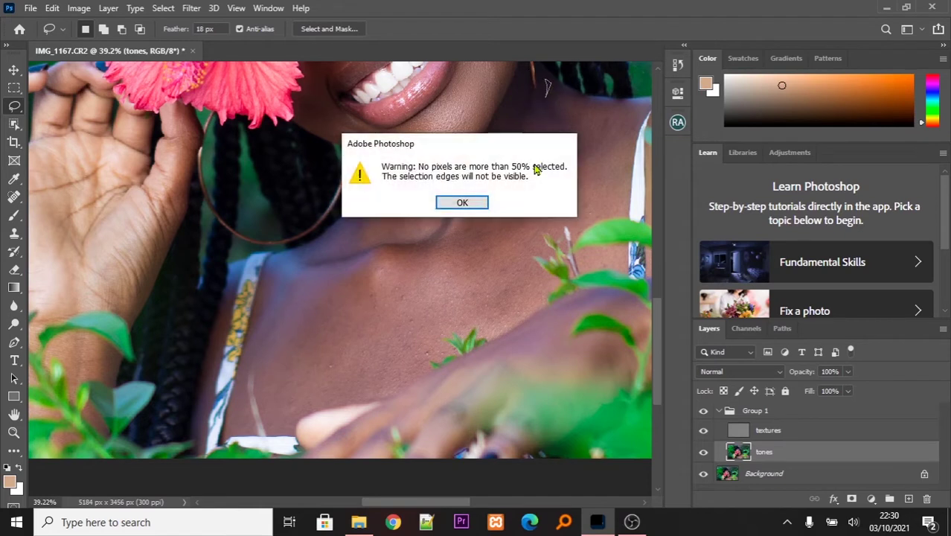
left_click(462, 203)
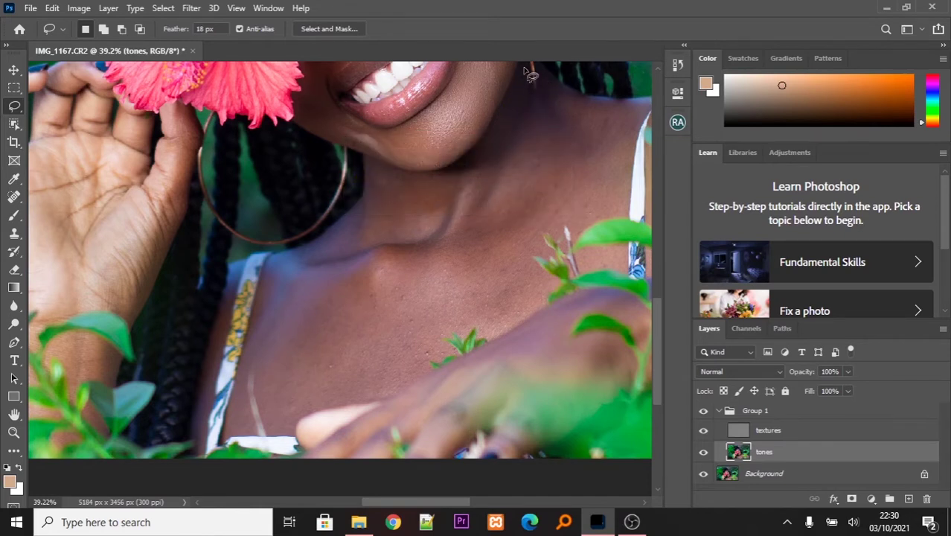
Lasso the neck skin below the jaw on the tones layer and repeat the last Gaussian Blur
mouse_move(525, 67)
left_mouse_down()
mouse_move(540, 102)
mouse_move(545, 77)
mouse_move(581, 100)
mouse_move(595, 135)
mouse_move(495, 217)
mouse_move(340, 246)
mouse_move(372, 150)
mouse_move(403, 165)
mouse_move(464, 158)
mouse_move(487, 138)
mouse_move(524, 78)
left_mouse_up()
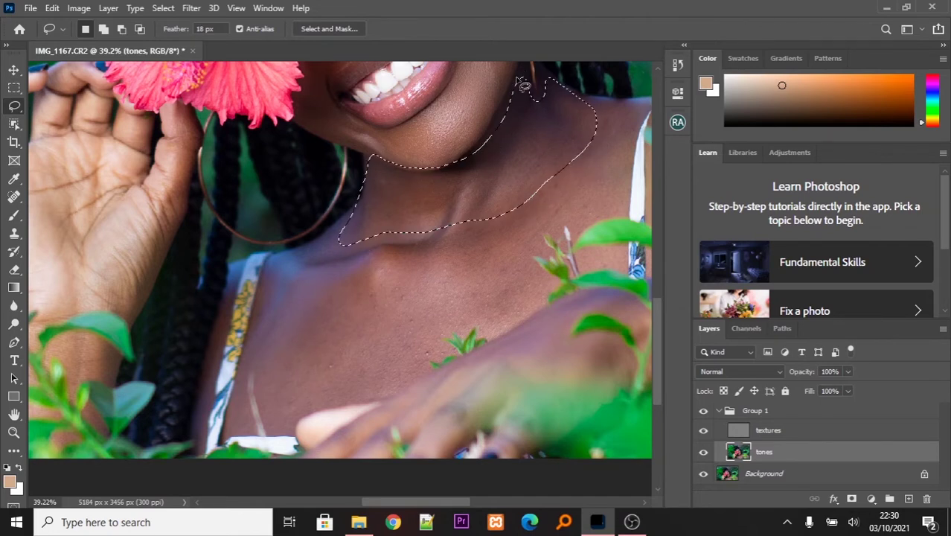
left_click(192, 8)
left_click(201, 24)
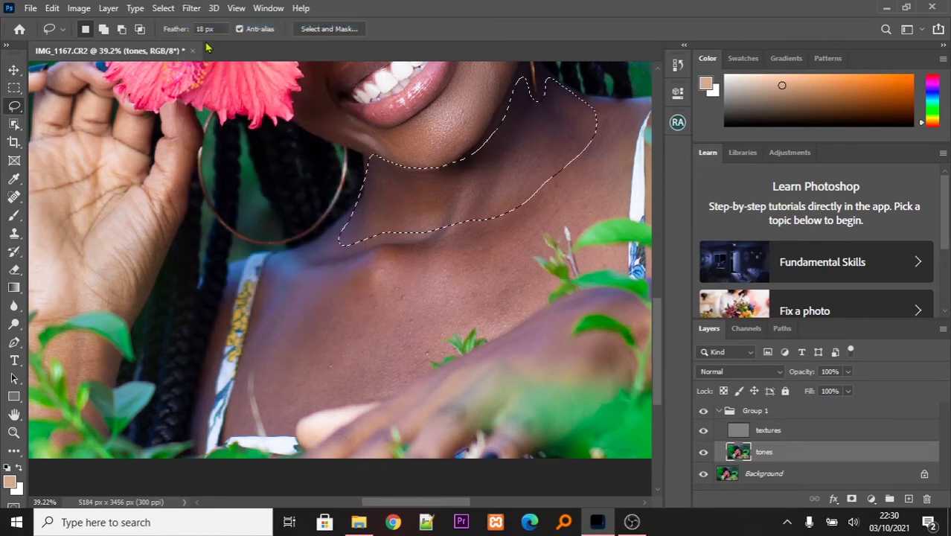
Replace the selection with a lasso around the chest skin between neck and hand, and repeat the last Gaussian Blur
left_click(356, 307)
mouse_move(280, 257)
left_mouse_down()
mouse_move(302, 269)
mouse_move(454, 242)
mouse_move(560, 174)
mouse_move(615, 119)
mouse_move(618, 209)
mouse_move(582, 232)
mouse_move(567, 223)
mouse_move(540, 236)
mouse_move(547, 255)
mouse_move(531, 253)
mouse_move(549, 281)
mouse_move(542, 305)
mouse_move(489, 336)
mouse_move(485, 327)
mouse_move(446, 333)
mouse_move(407, 382)
left_mouse_up()
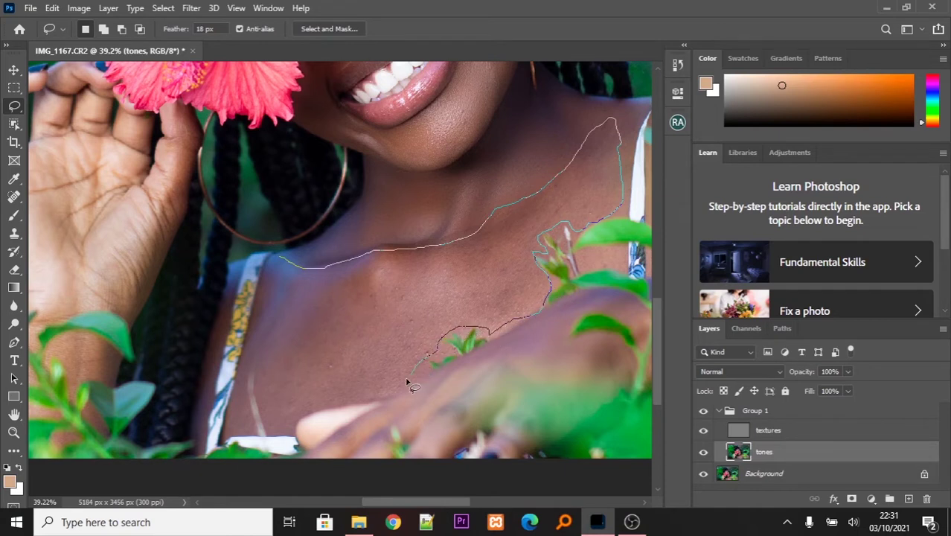
mouse_move(344, 403)
left_mouse_down()
mouse_move(238, 428)
mouse_move(234, 408)
mouse_move(274, 261)
left_mouse_up()
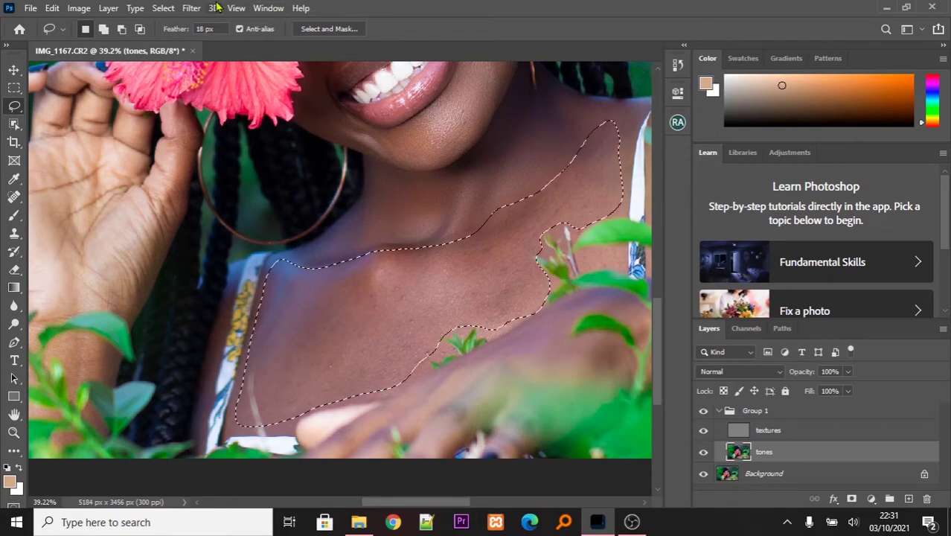
left_click(188, 8)
left_click(204, 25)
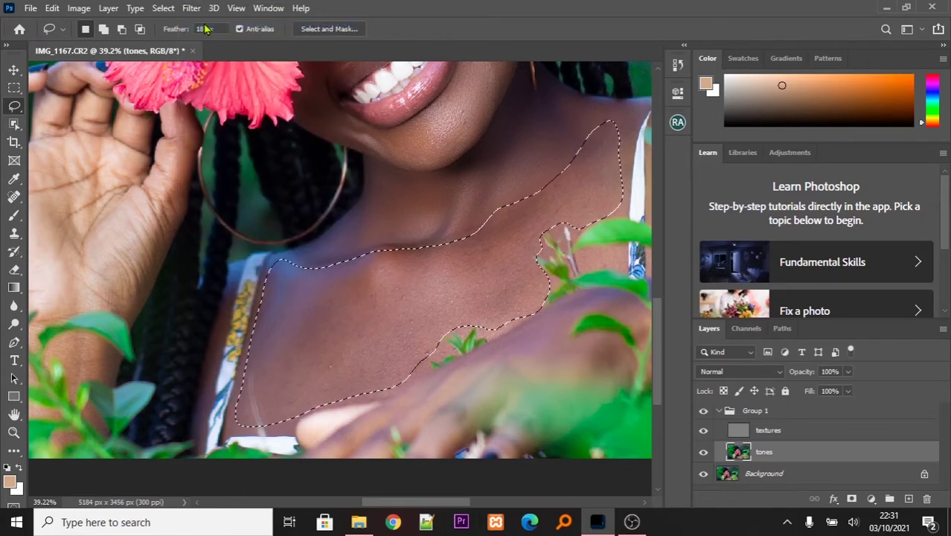
Inspect the retouched skin in full view and close up, hiding and reshowing the textures layer to compare
scroll(346, 299, "down", 5)
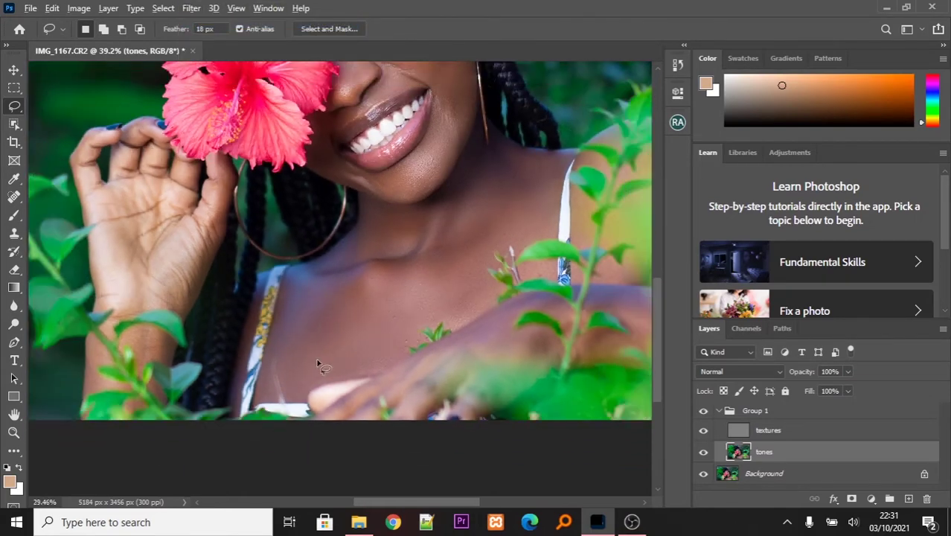
scroll(316, 368, "down", 3)
scroll(317, 369, "up", 2)
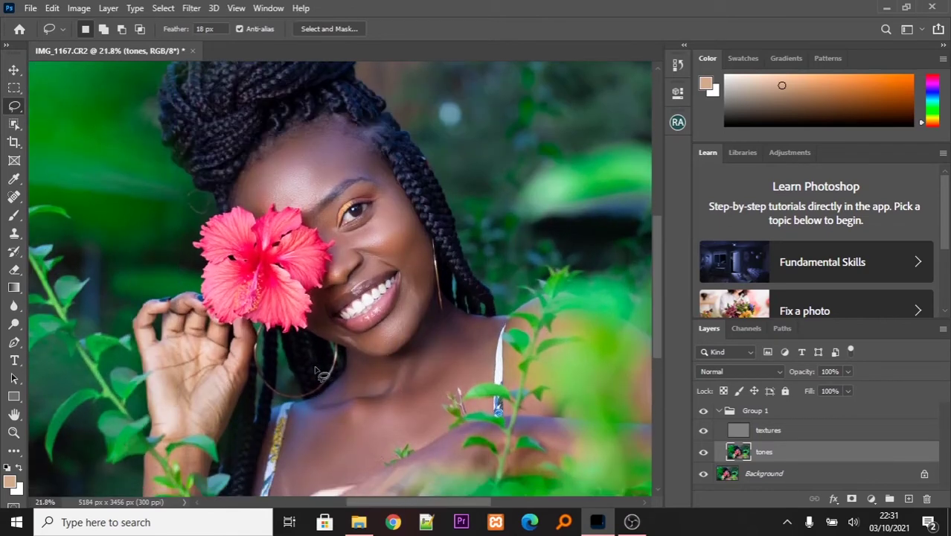
scroll(317, 268, "down", 2)
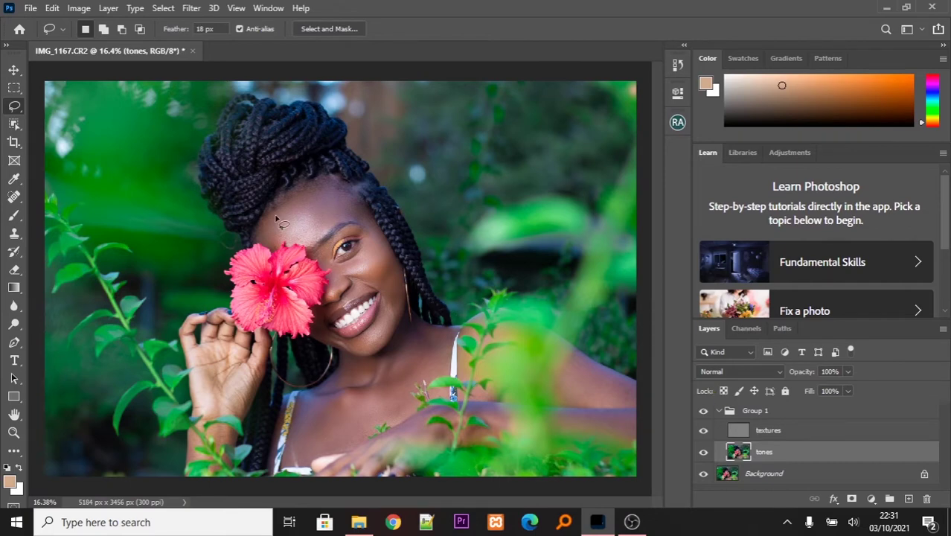
scroll(277, 220, "up", 5)
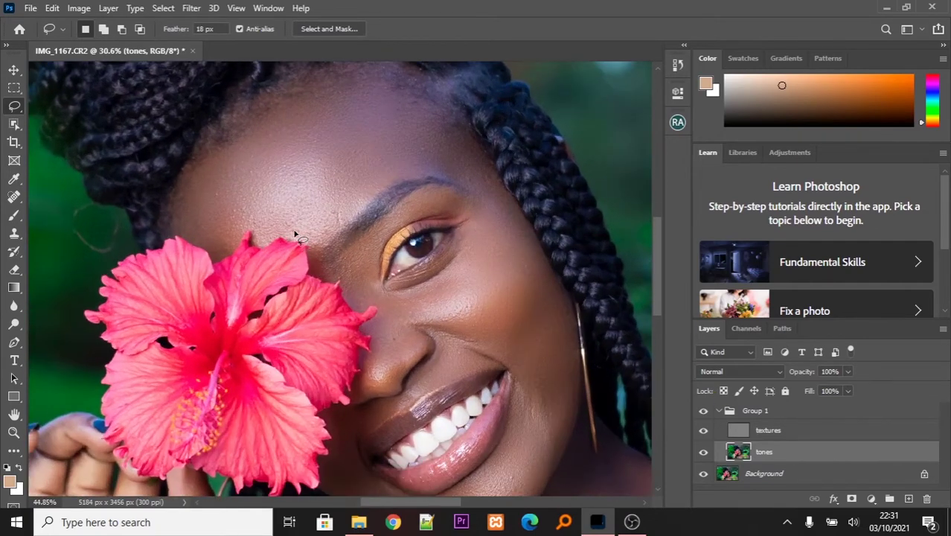
scroll(294, 235, "up", 2)
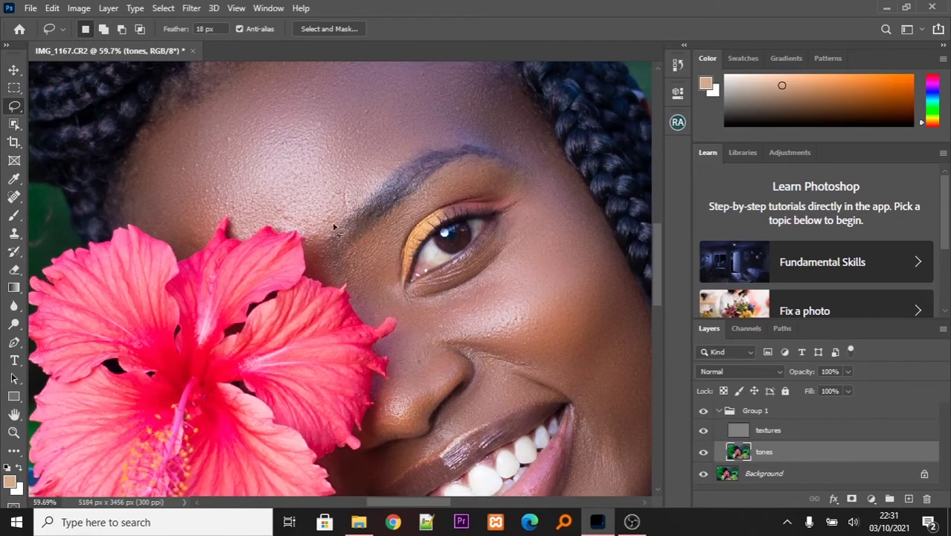
left_click(703, 430)
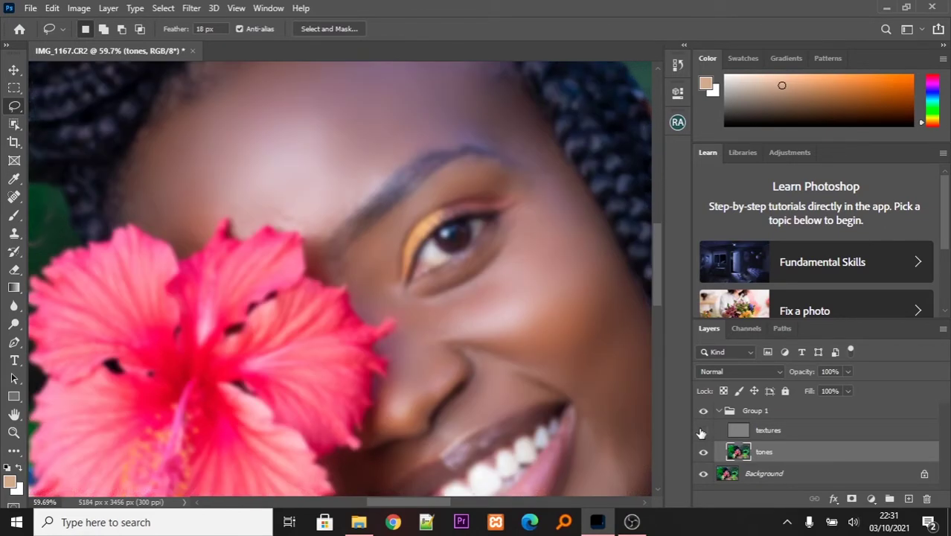
scroll(358, 155, "down", 2)
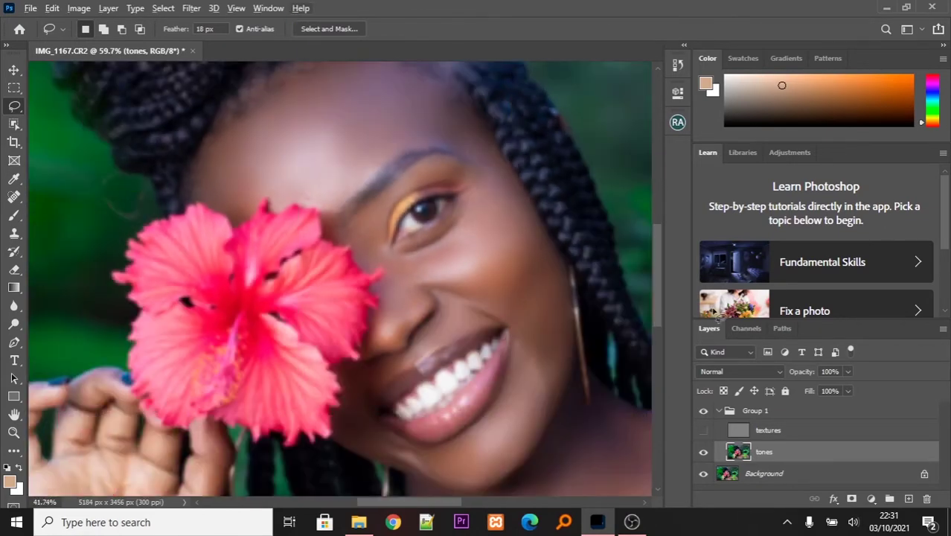
left_click(704, 431)
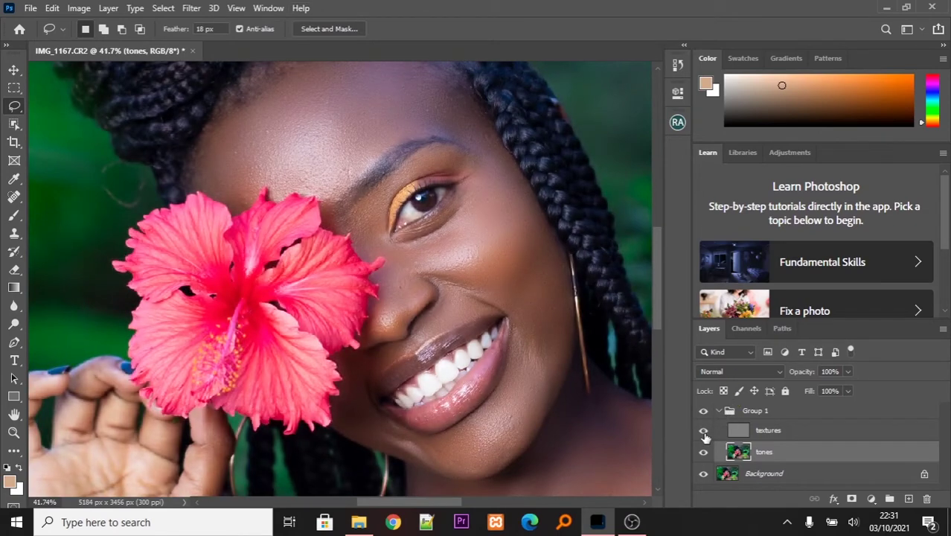
Activate the Clone Stamp tool, view its brush settings, and make the textures layer active
scroll(265, 124, "up", 3)
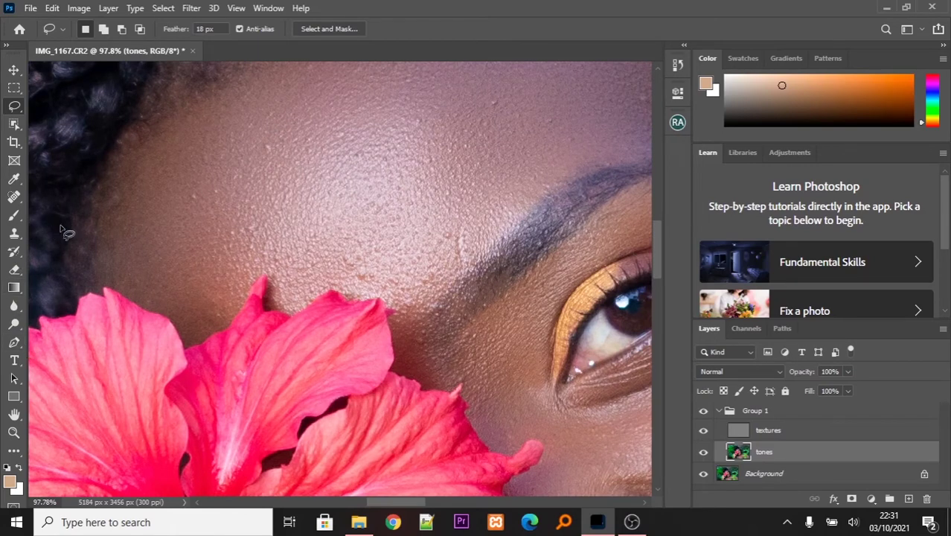
left_click(15, 238)
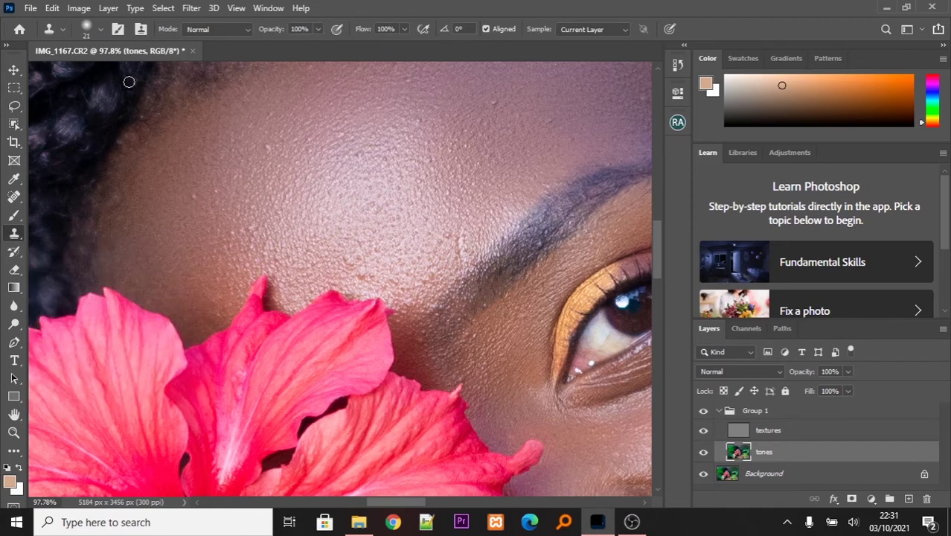
left_click(101, 30)
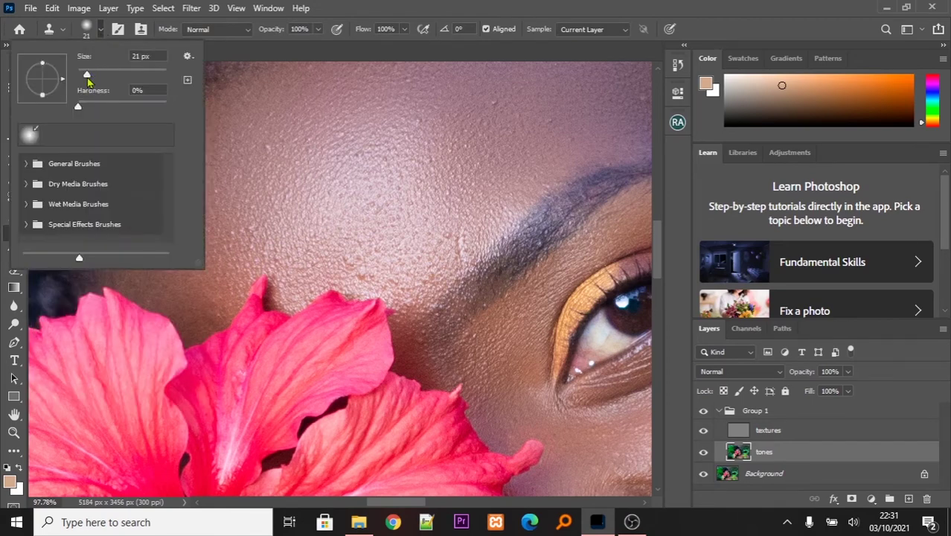
left_click(484, 7)
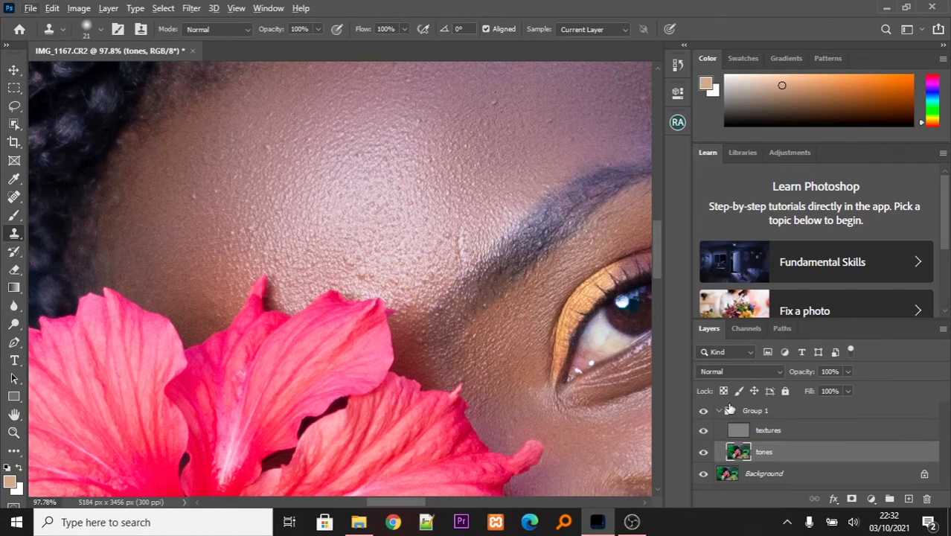
left_click(781, 438)
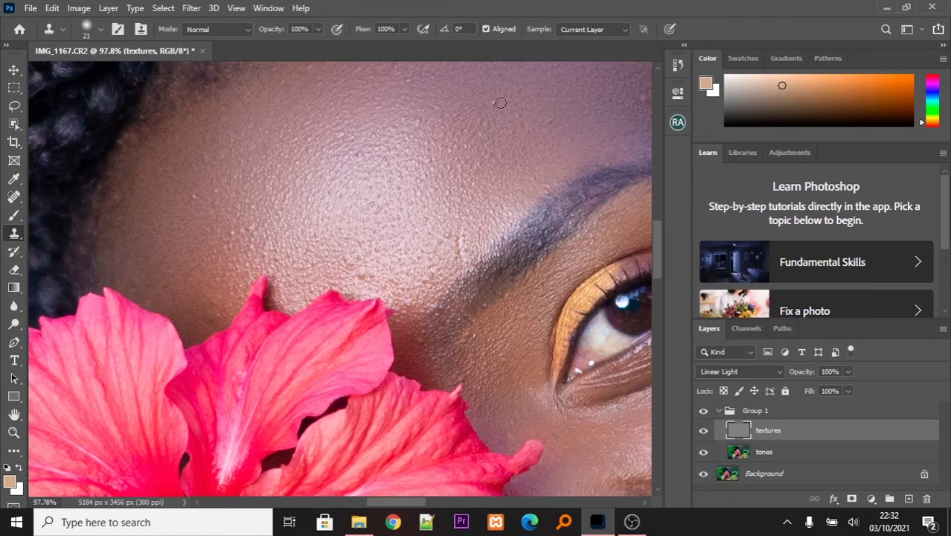
scroll(224, 104, "down", 5)
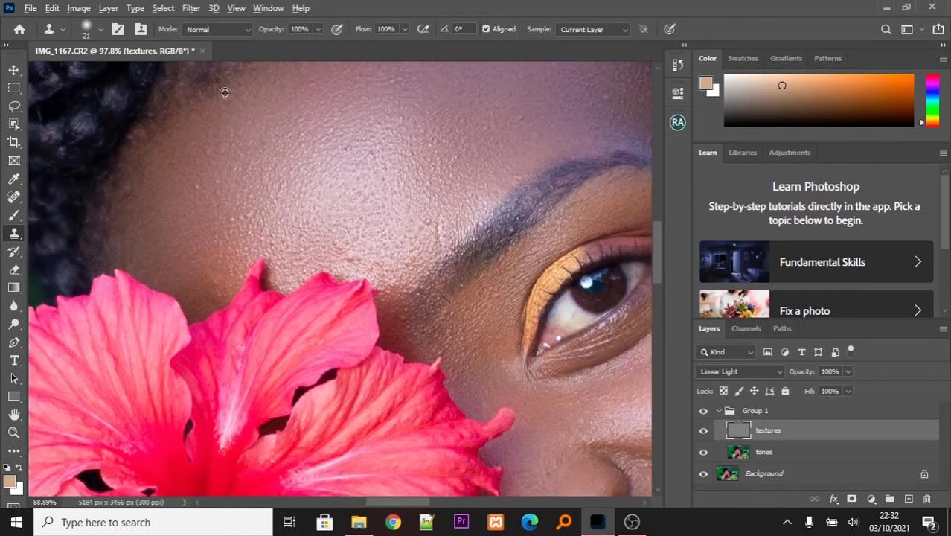
scroll(224, 113, "down", 3)
scroll(224, 112, "up", 4)
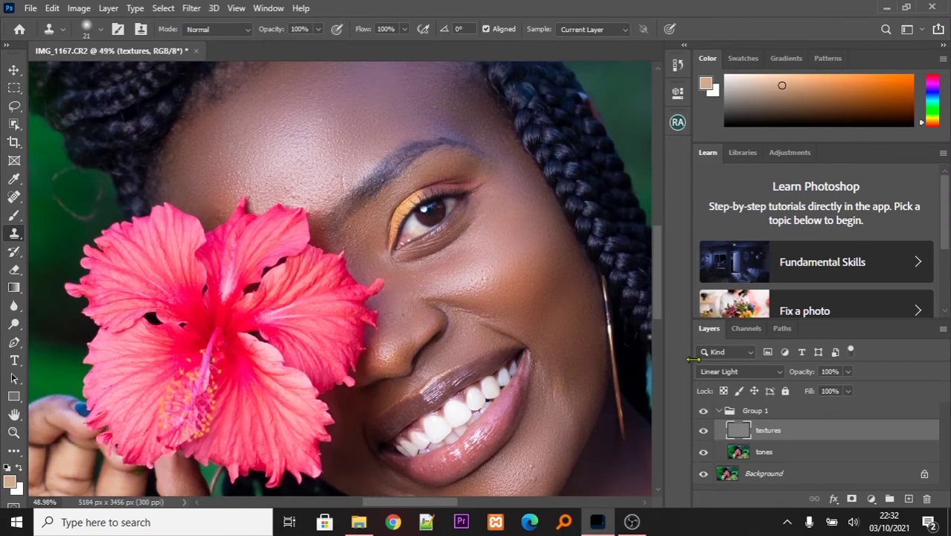
Collapse the retouching group and add a Black & White adjustment layer above it with Reds at -112
left_click(781, 412)
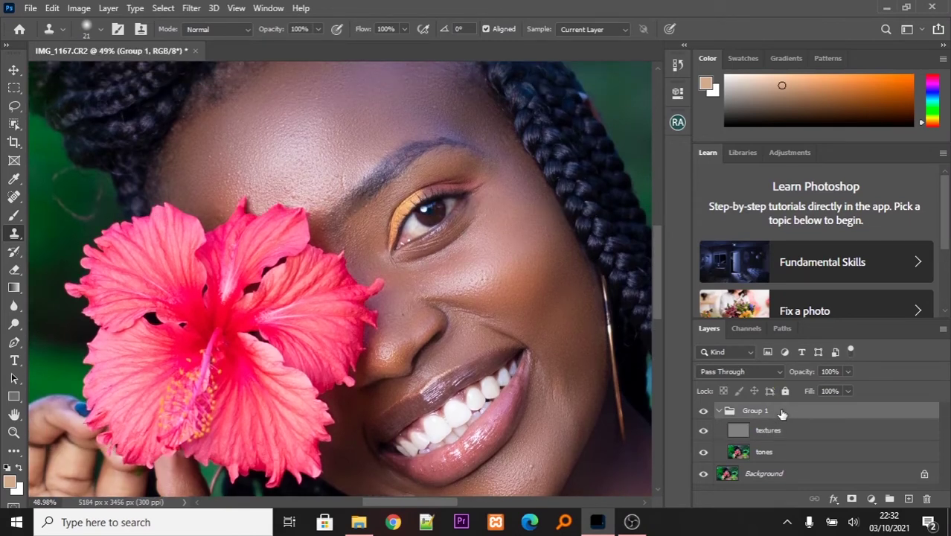
left_click(719, 411)
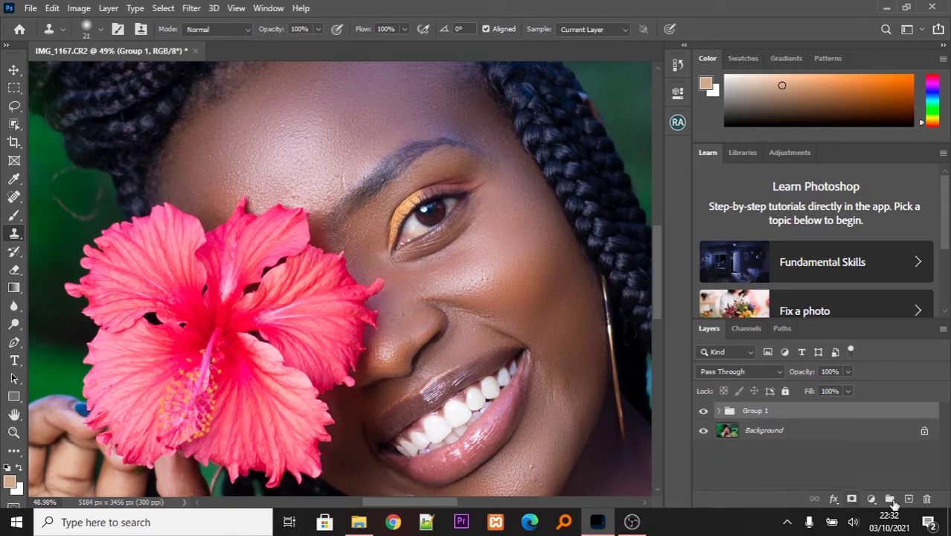
left_click(873, 498)
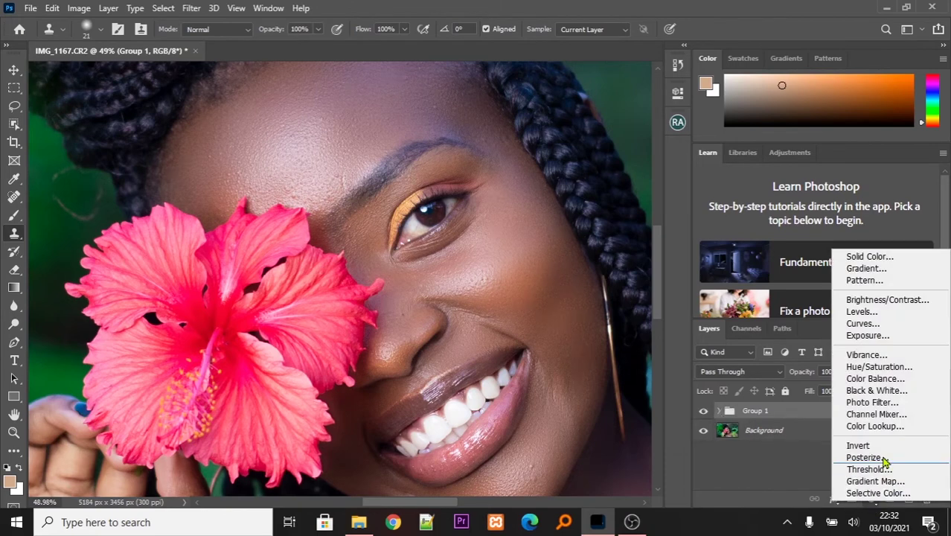
left_click(877, 390)
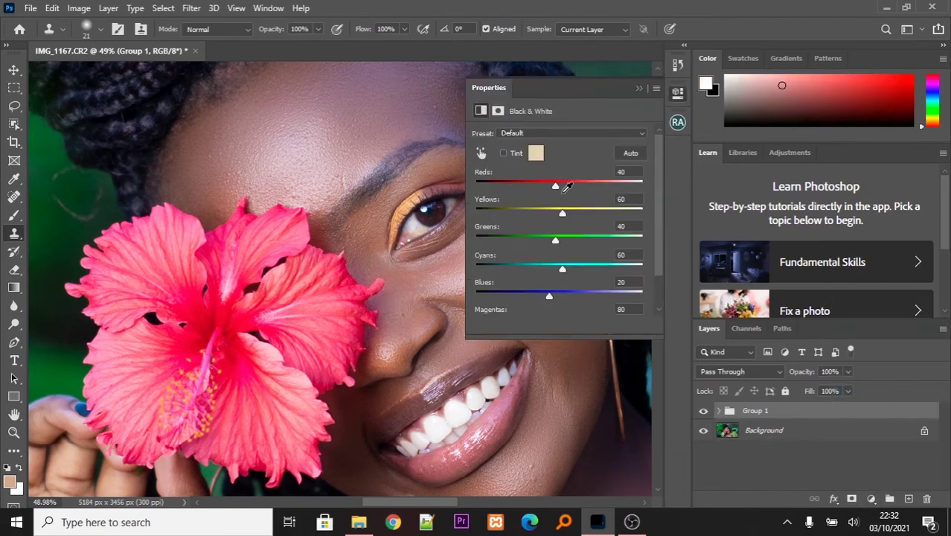
left_click_drag(555, 190, 505, 189)
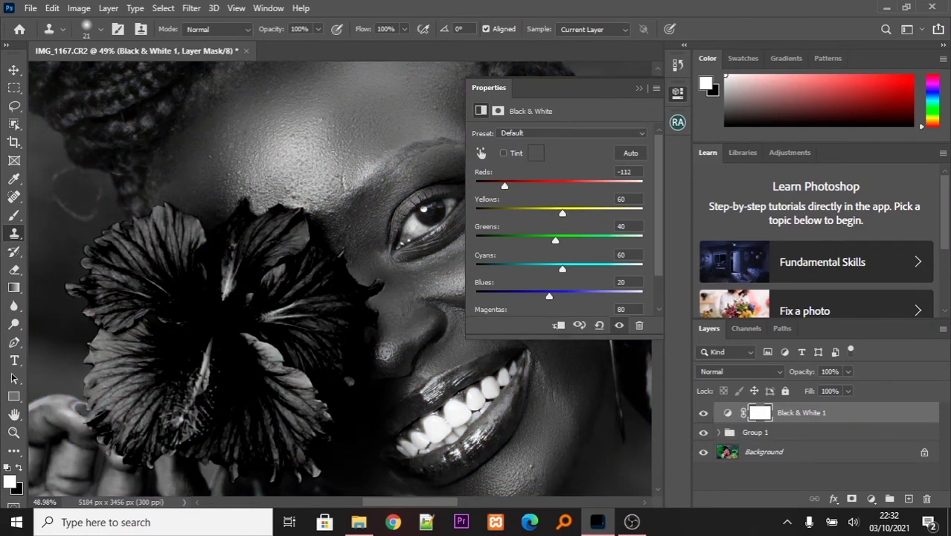
left_click(639, 90)
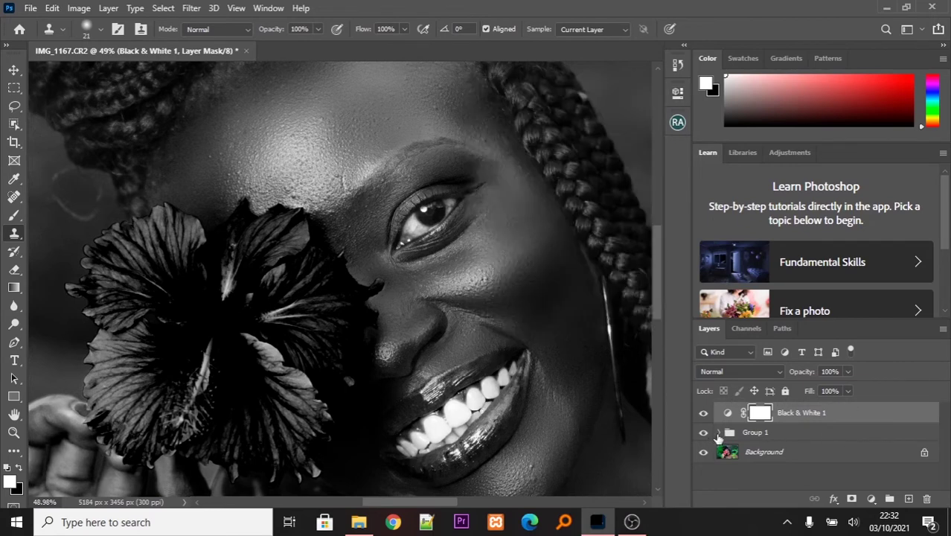
Expand the retouching group and select the textures layer for close work on the forehead
left_click(718, 434)
left_click(781, 461)
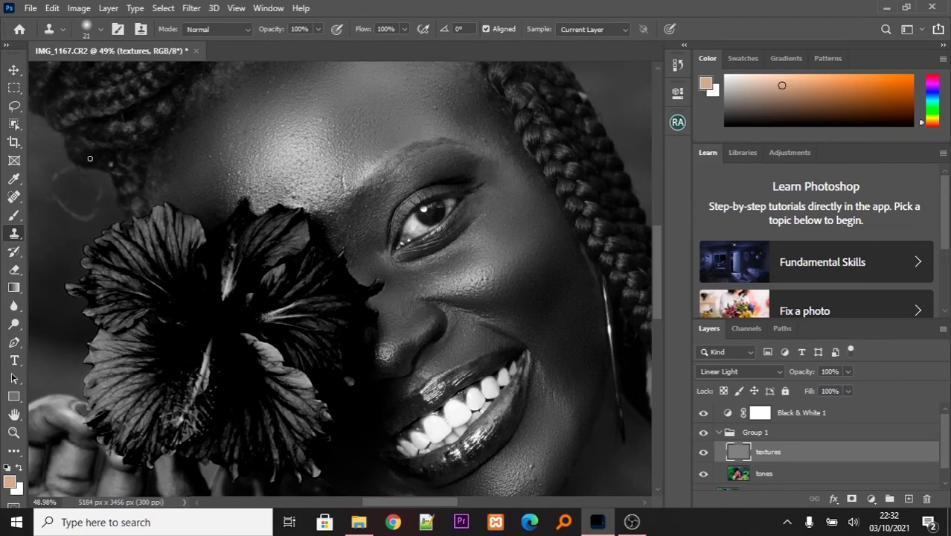
scroll(328, 166, "up", 1)
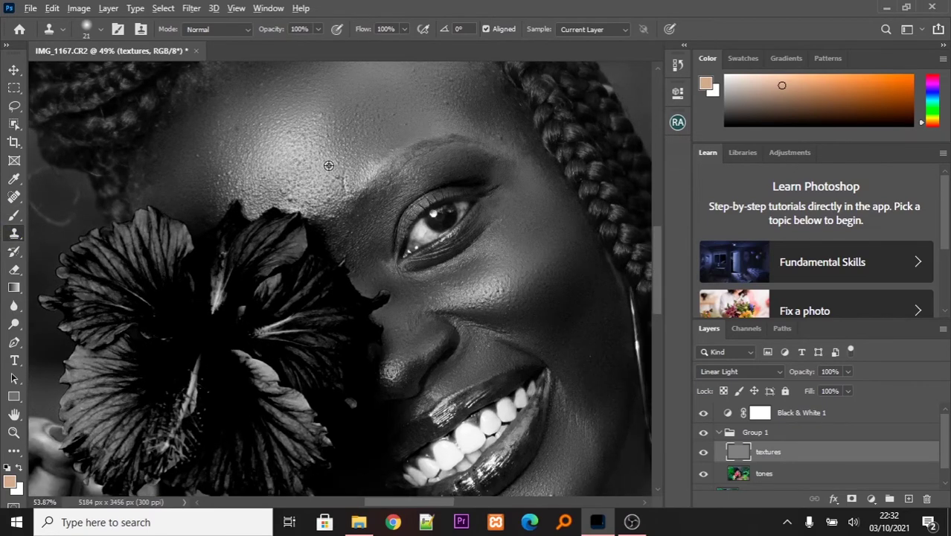
scroll(328, 165, "up", 9)
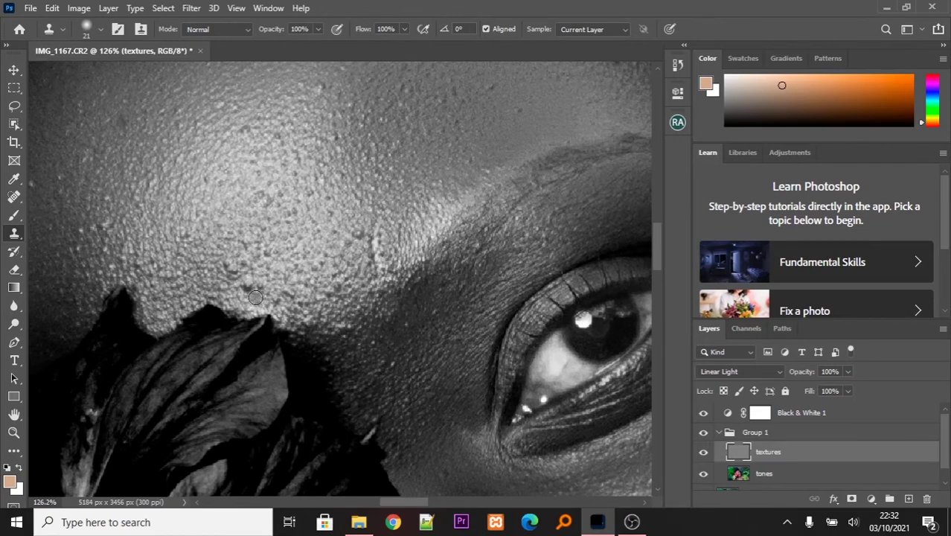
Clone clean skin texture over the bumps on the forehead above the flower and beside the inner eyebrow
left_click_drag(248, 285, 250, 299)
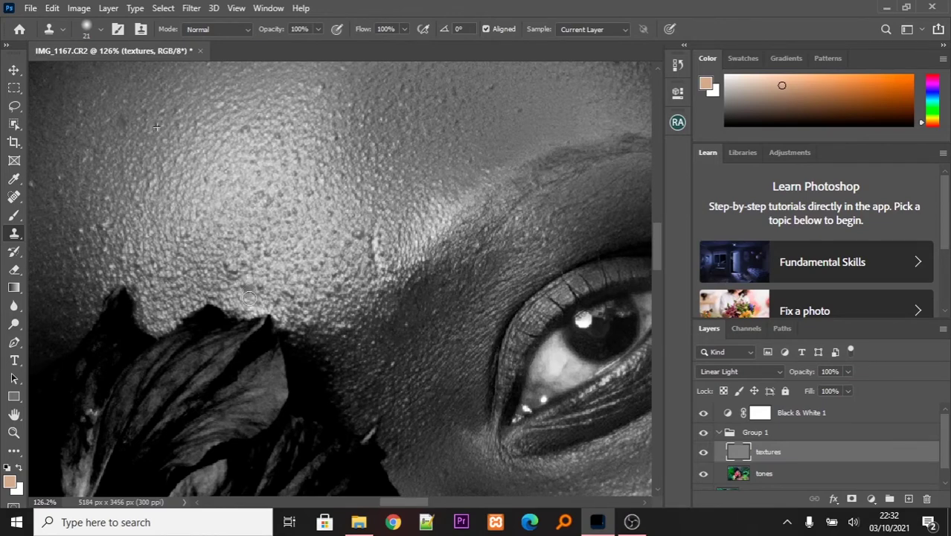
left_click(228, 264)
left_click(252, 281)
left_click(291, 296)
left_click(279, 301)
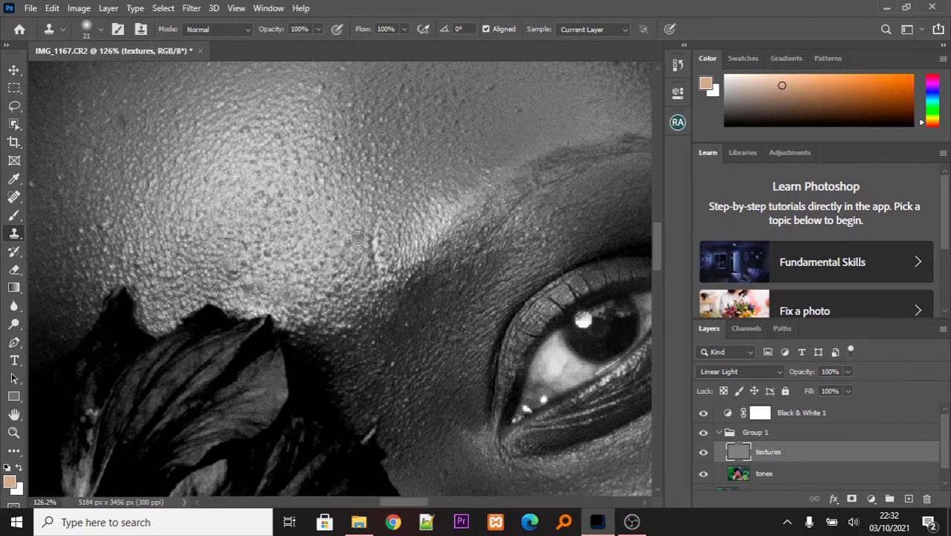
left_click(358, 238)
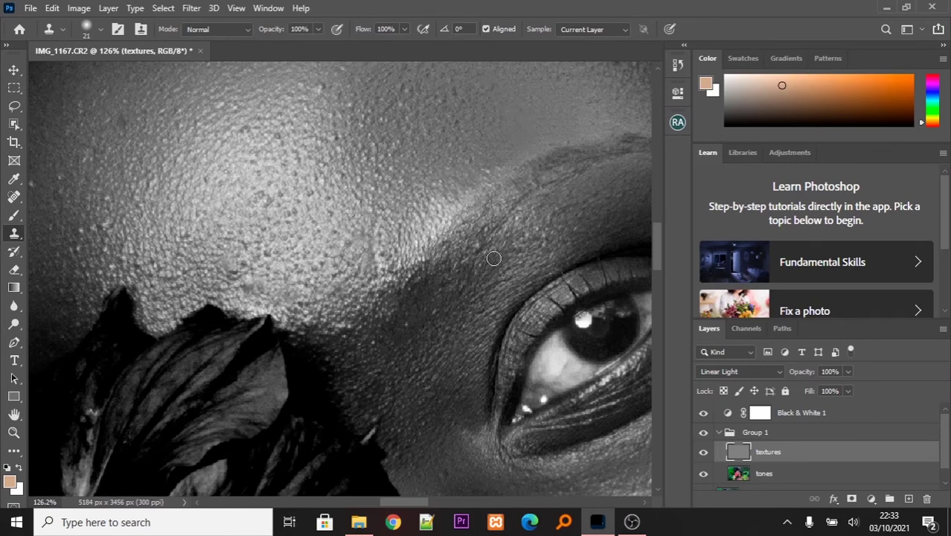
Sample clean texture on the upper forehead and clone it over the nearby uneven skin above the eyebrow
scroll(499, 342, "down", 3)
scroll(371, 171, "up", 4)
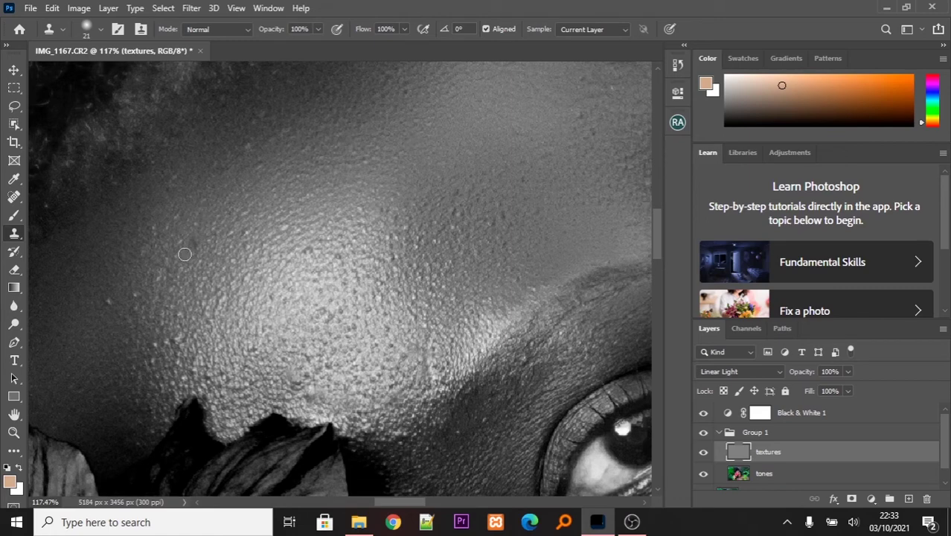
left_click(492, 135, "alt")
left_click_drag(558, 143, 556, 144)
Clone smoother texture over the rough pores in the cheek highlight below the eye
scroll(354, 112, "down", 5)
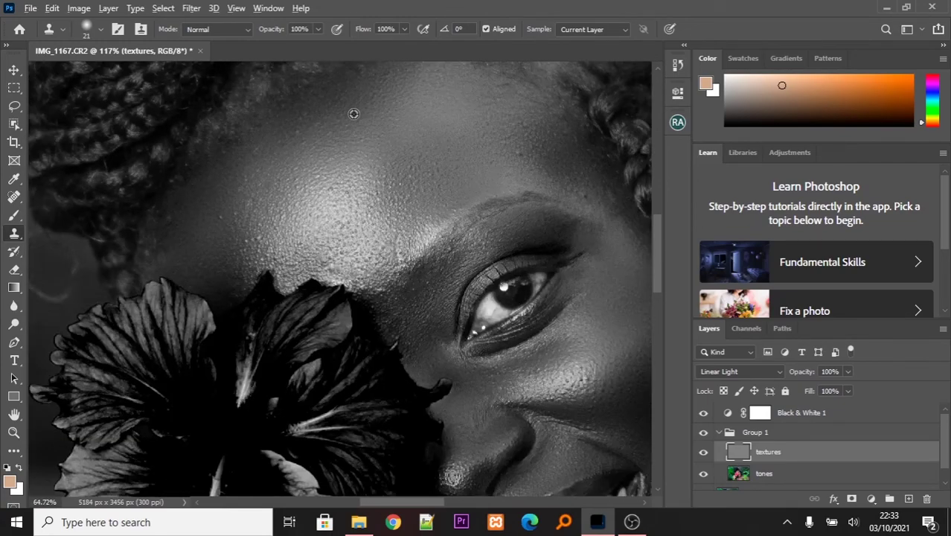
scroll(584, 356, "up", 5)
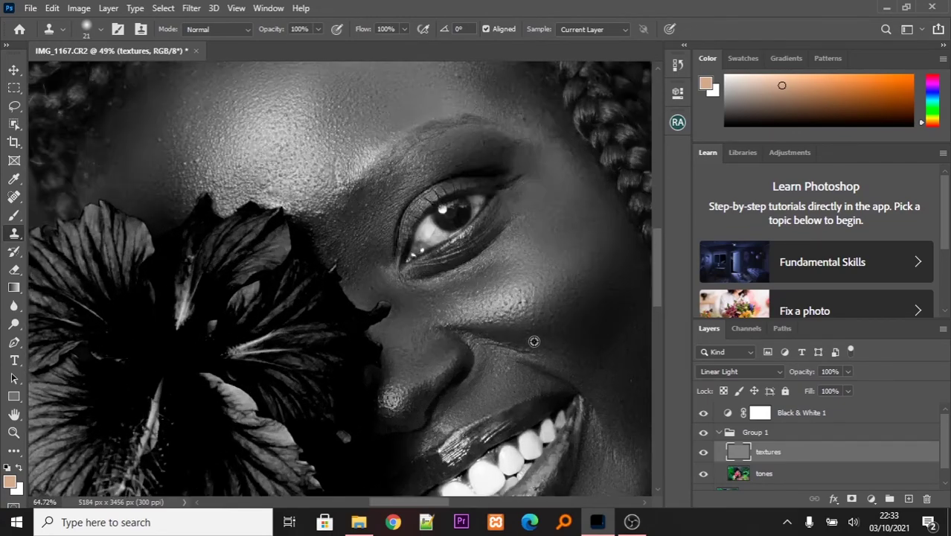
scroll(519, 284, "up", 2)
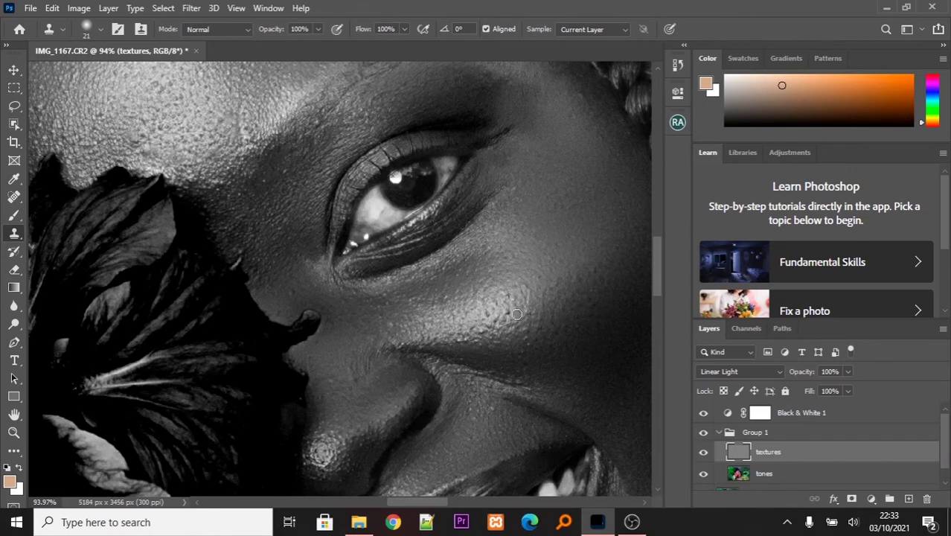
left_click(511, 309)
left_click_drag(485, 313, 492, 326)
Clone away the remaining spots on the shaded side of the forehead and around its highlight above the flower
scroll(439, 169, "down", 5)
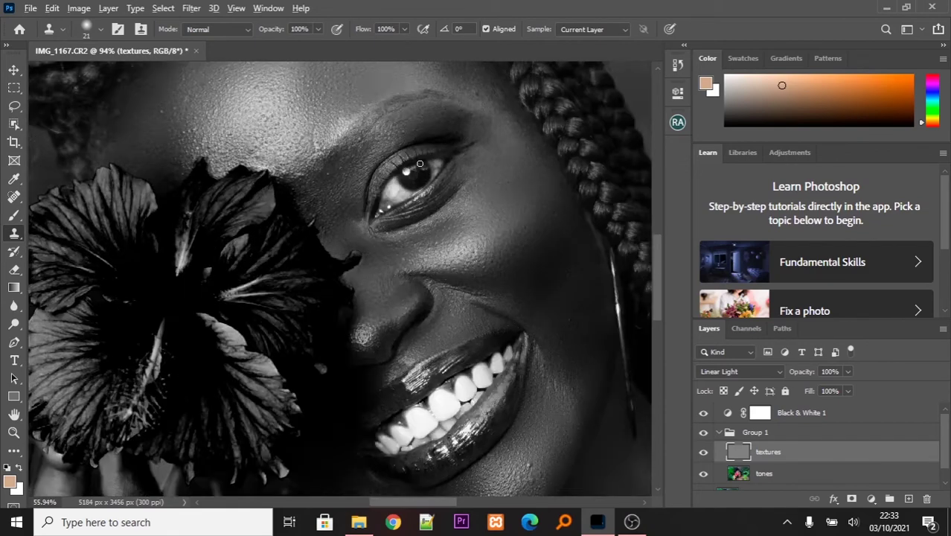
scroll(439, 168, "down", 4)
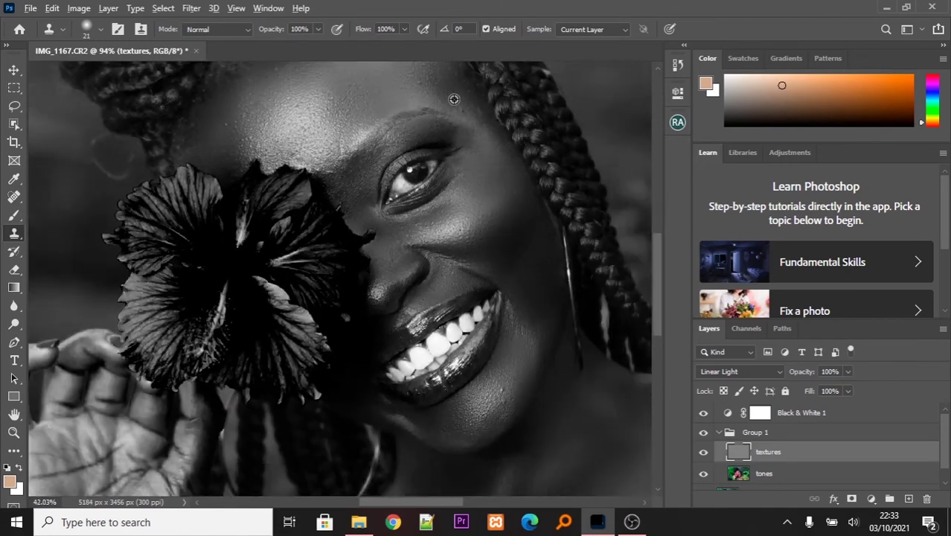
scroll(456, 98, "down", 2)
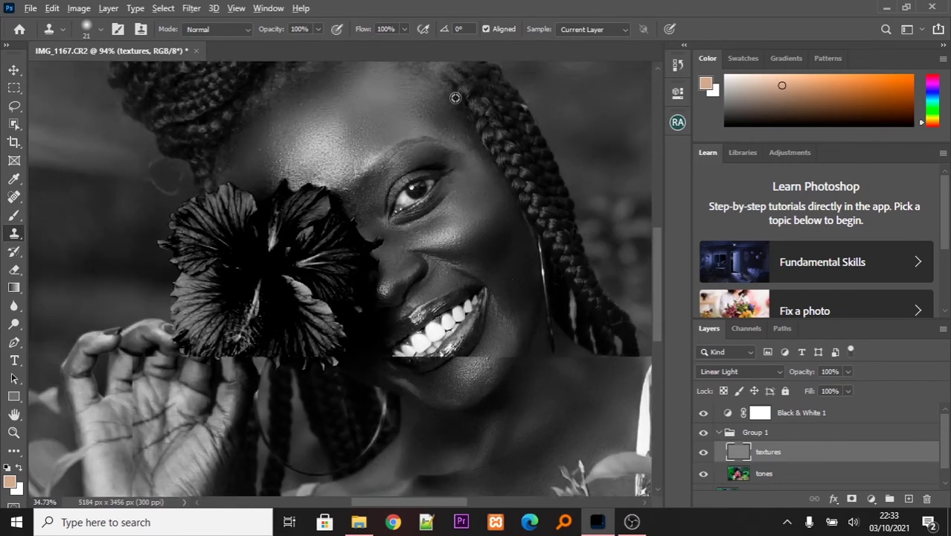
scroll(421, 185, "up", 6)
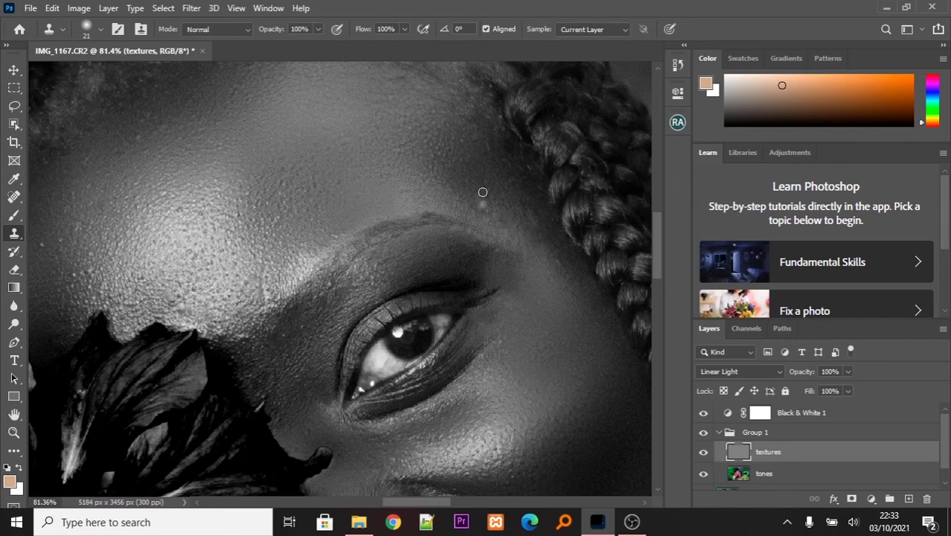
scroll(498, 149, "down", 2)
scroll(164, 244, "down", 1)
scroll(179, 219, "up", 3)
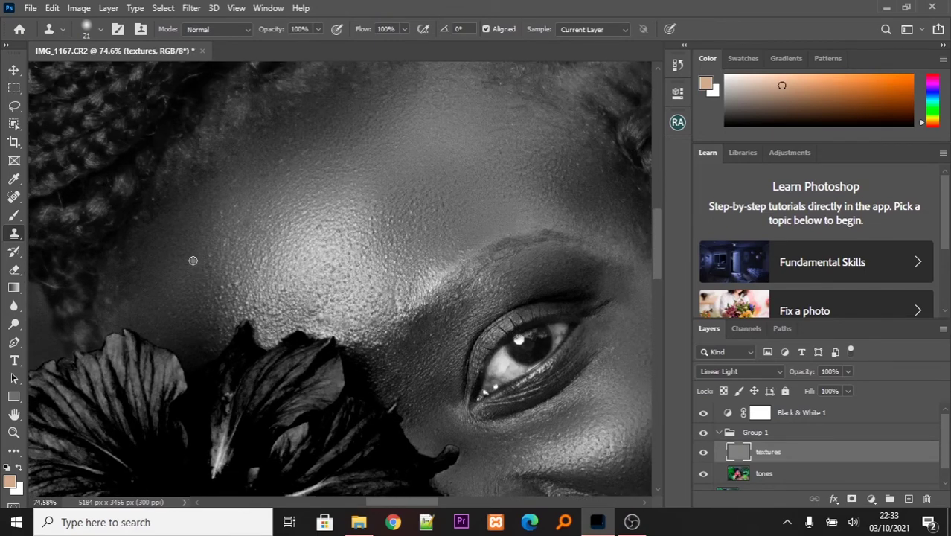
left_click(210, 280)
left_click(249, 305)
left_click(320, 319)
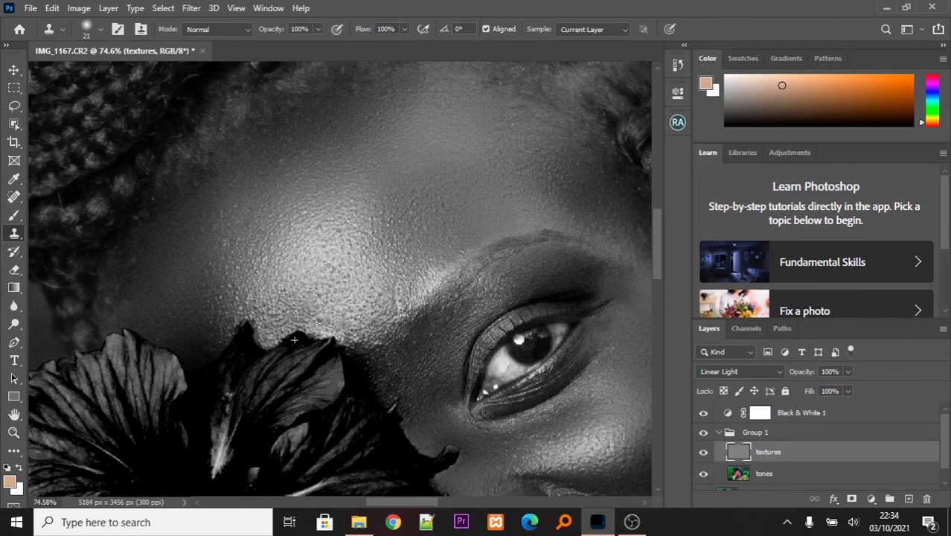
left_click(333, 232)
Hide the Black & White 1 adjustment layer to bring back the color, and delete that layer
scroll(289, 120, "down", 1)
scroll(289, 120, "down", 4)
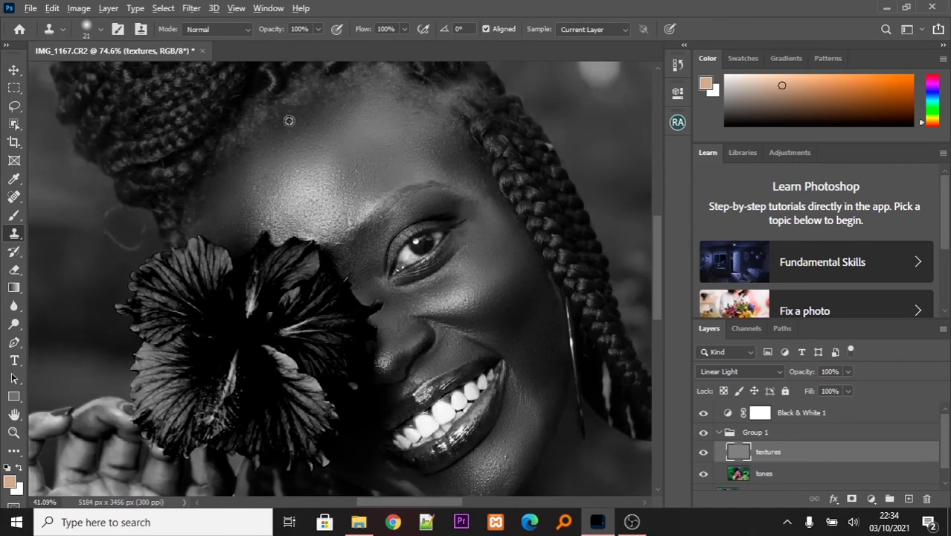
scroll(286, 118, "down", 2)
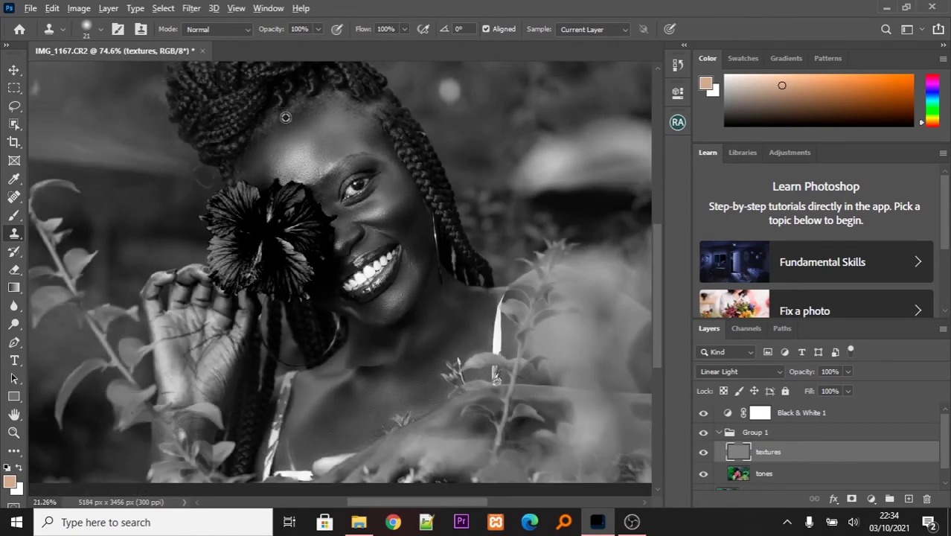
scroll(391, 307, "down", 3)
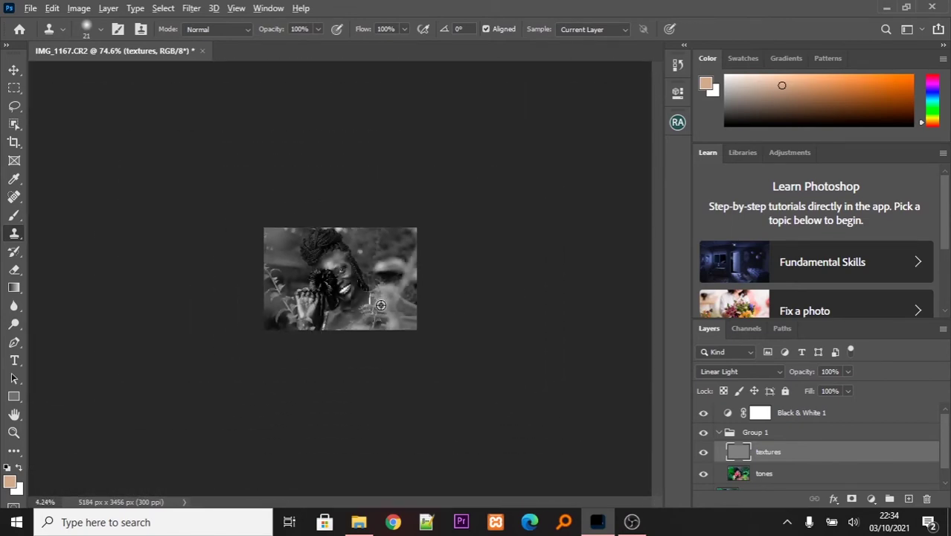
scroll(378, 306, "up", 2)
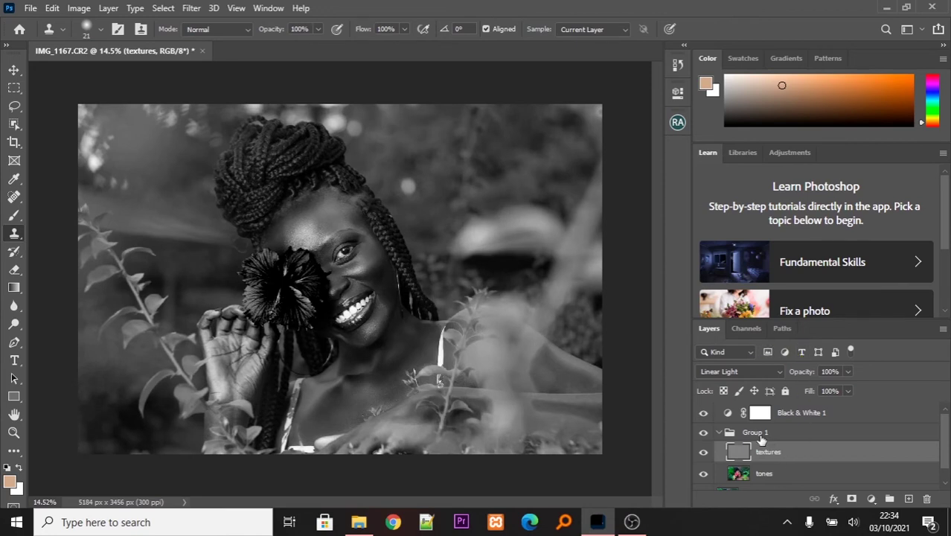
left_click(702, 419)
left_click(810, 420)
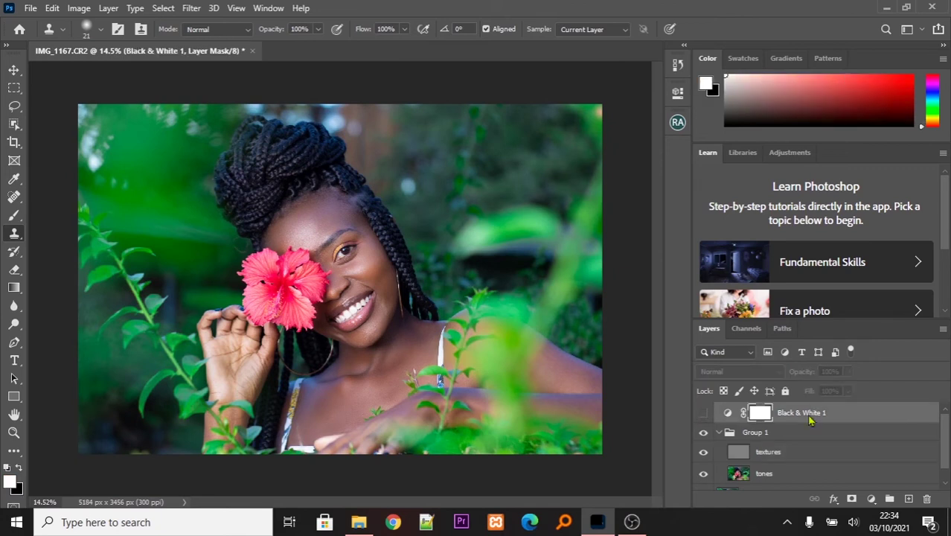
key("Delete")
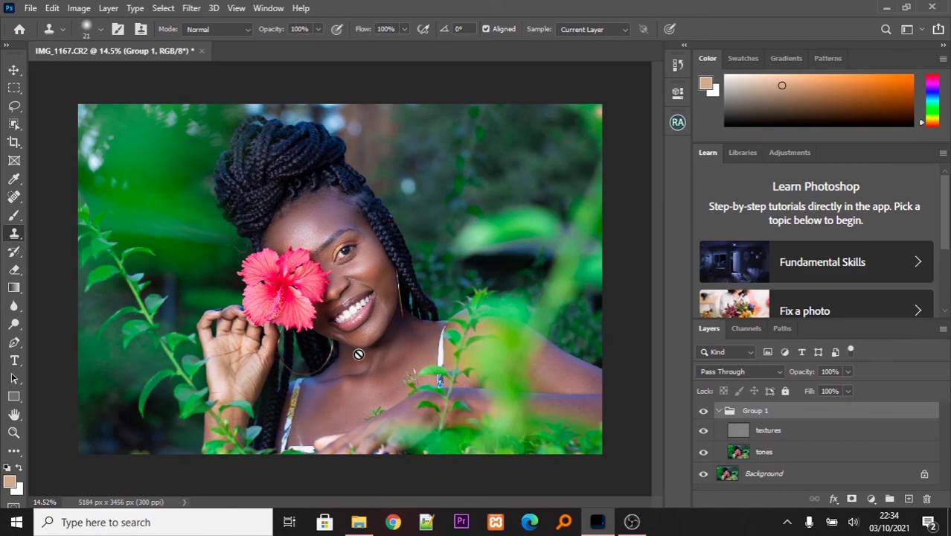
Examine the retouched skin in color, close up around the mouth and cheek and across the whole face
scroll(358, 349, "up", 4)
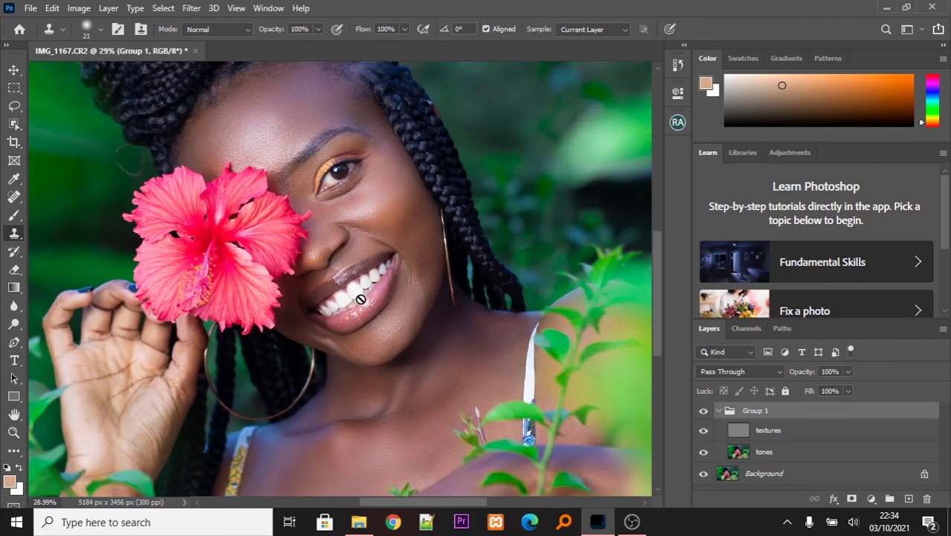
scroll(361, 299, "up", 3)
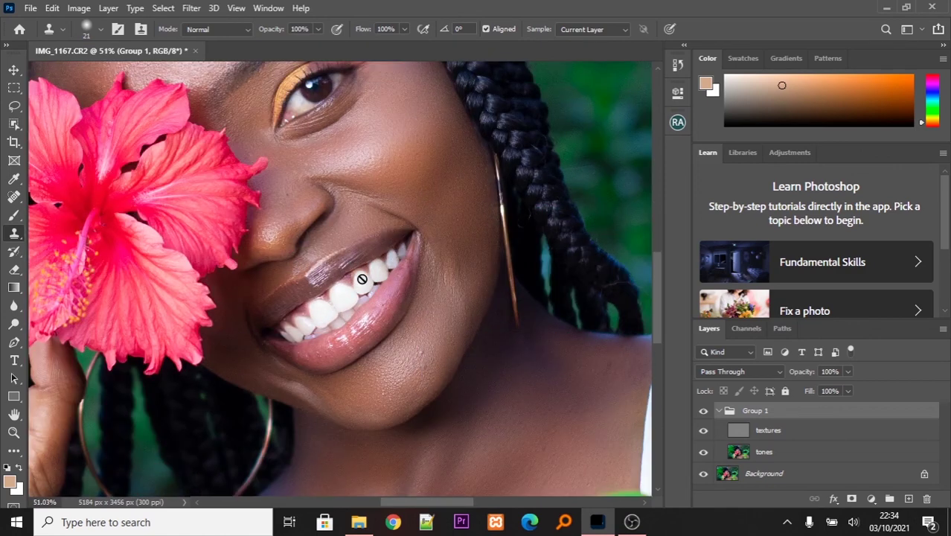
scroll(423, 296, "down", 1)
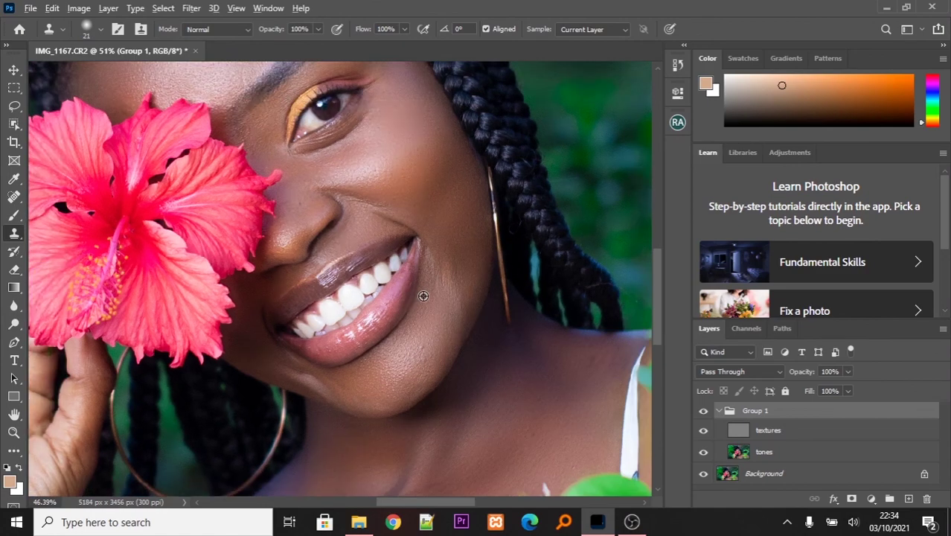
scroll(423, 295, "down", 5)
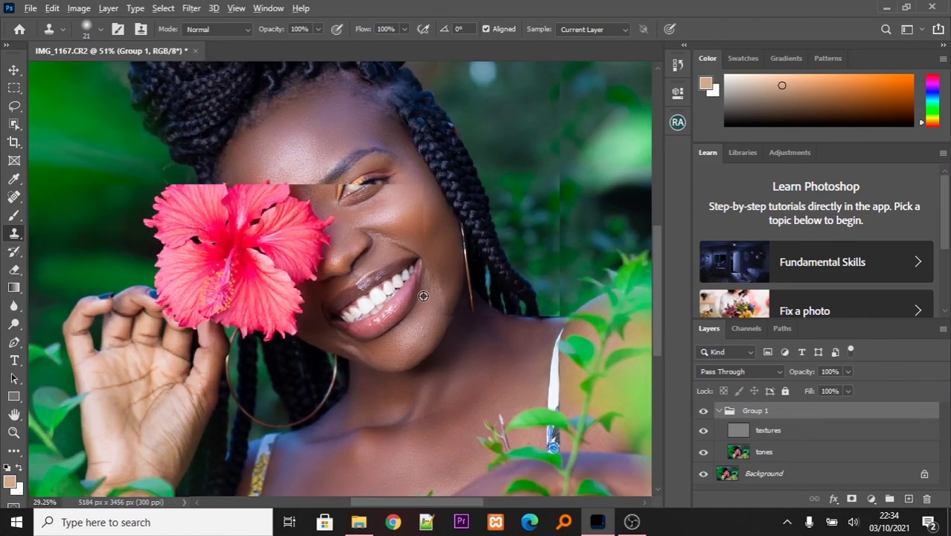